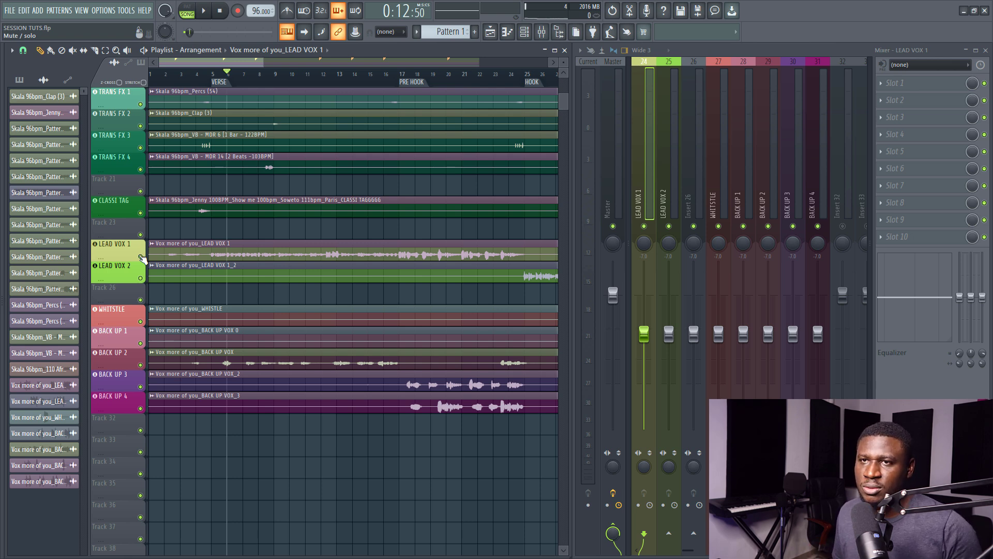
- Solo the LEAD VOX 1 track and load RX Pro Voice De-noise in its first effect slot
right_click(140, 256)
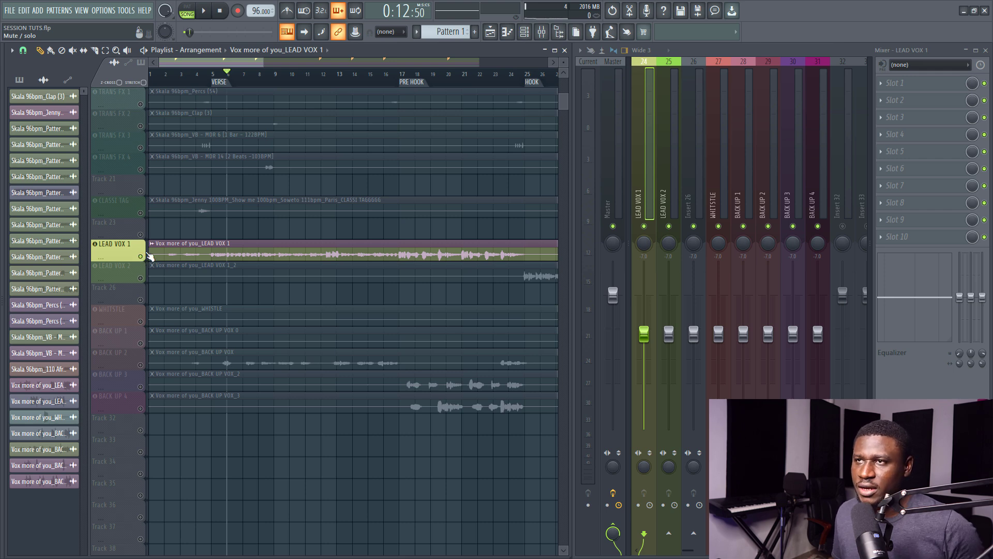
click(909, 82)
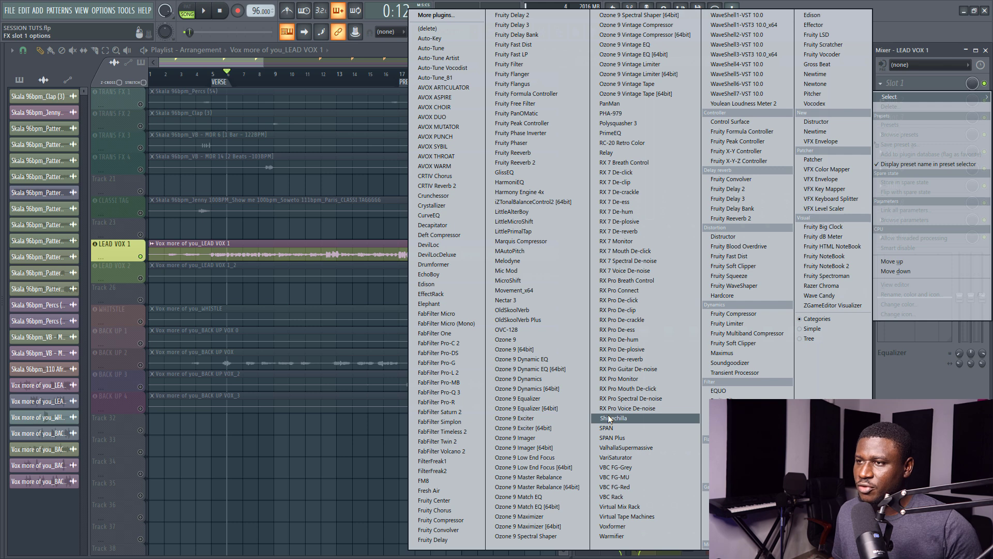
click(625, 408)
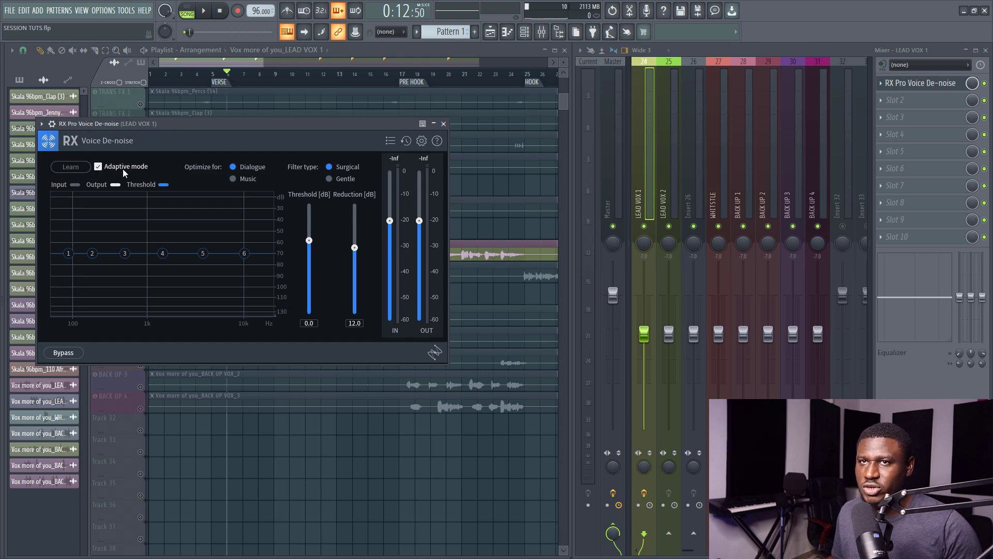
click(444, 124)
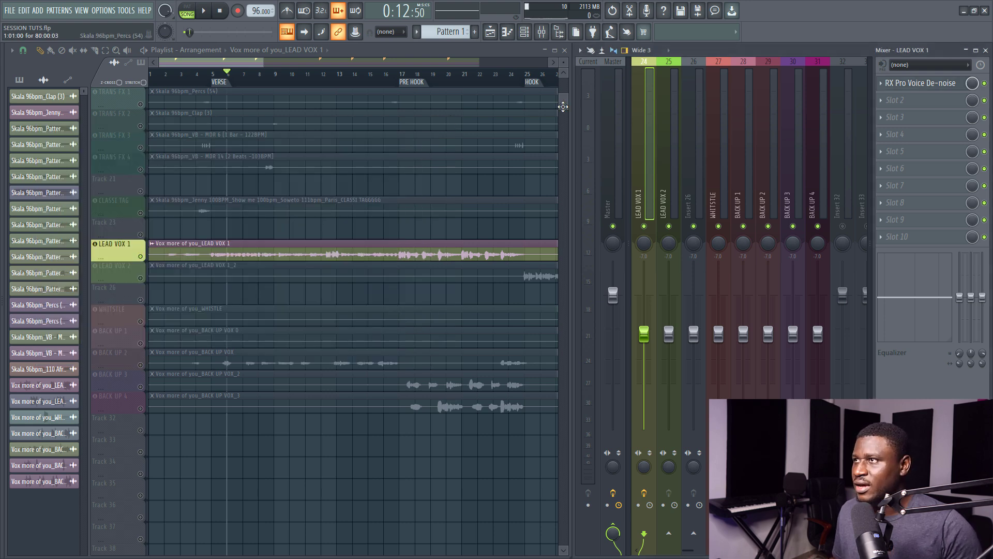
- Load RX Pro Breath Control in the second effect slot of LEAD VOX 1 and audition the vocal through it
click(922, 104)
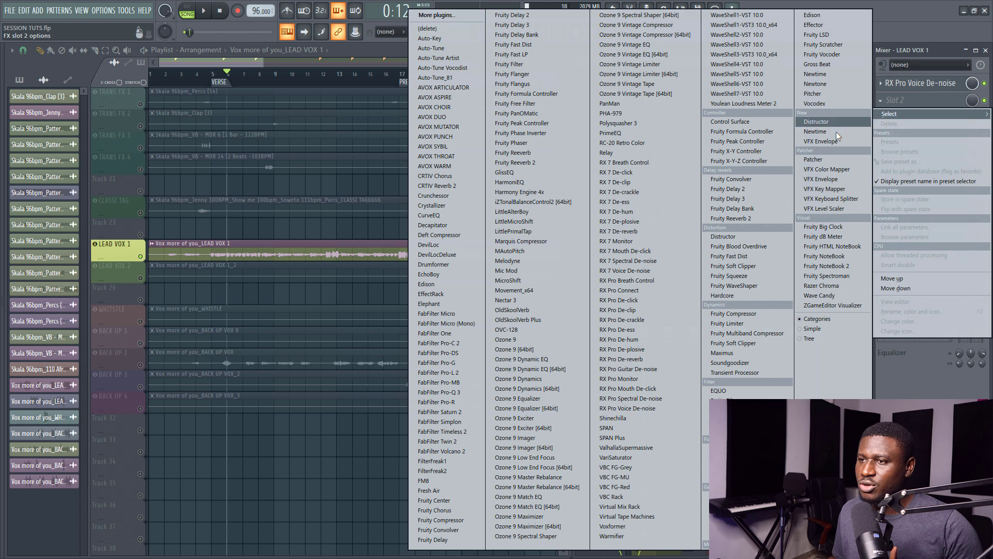
click(642, 282)
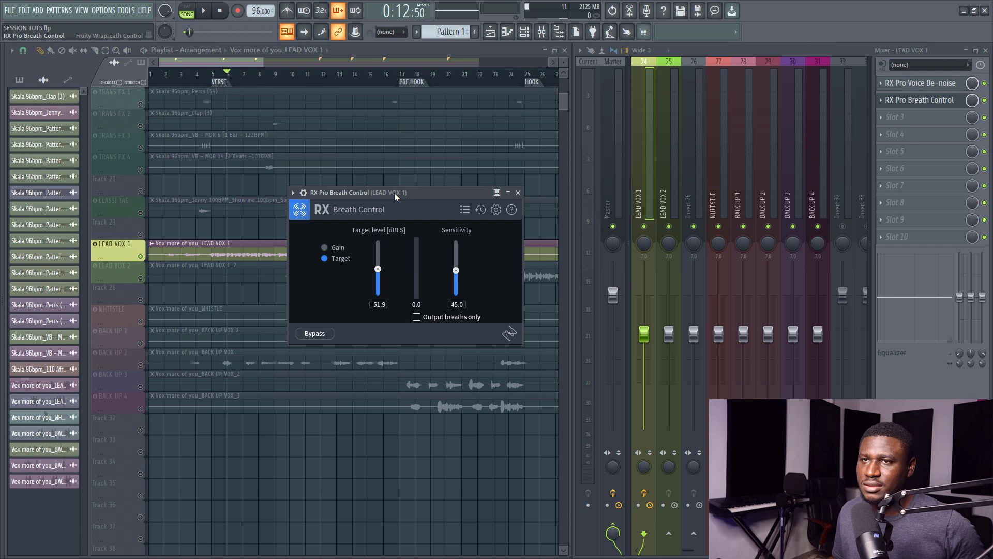
drag(394, 197, 464, 196)
key(space)
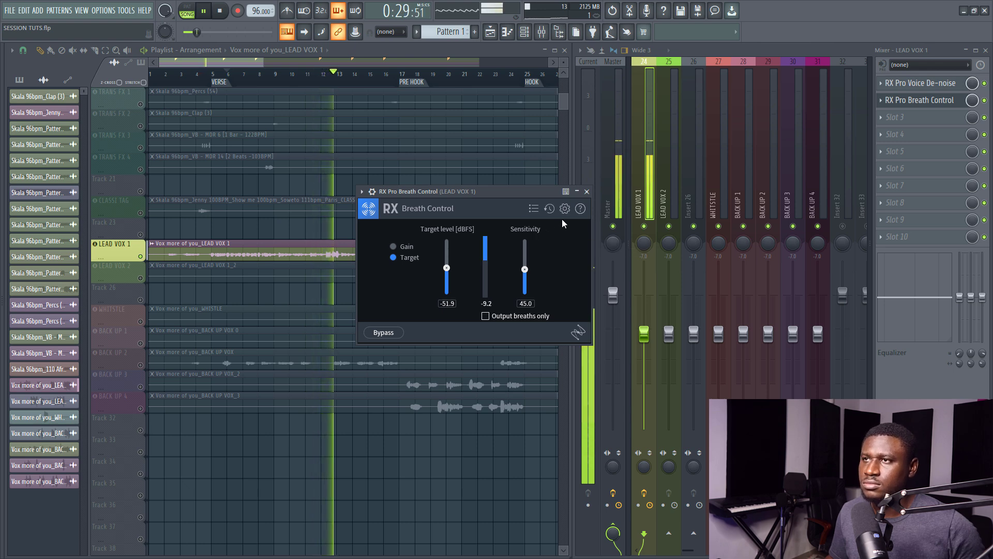
key(space)
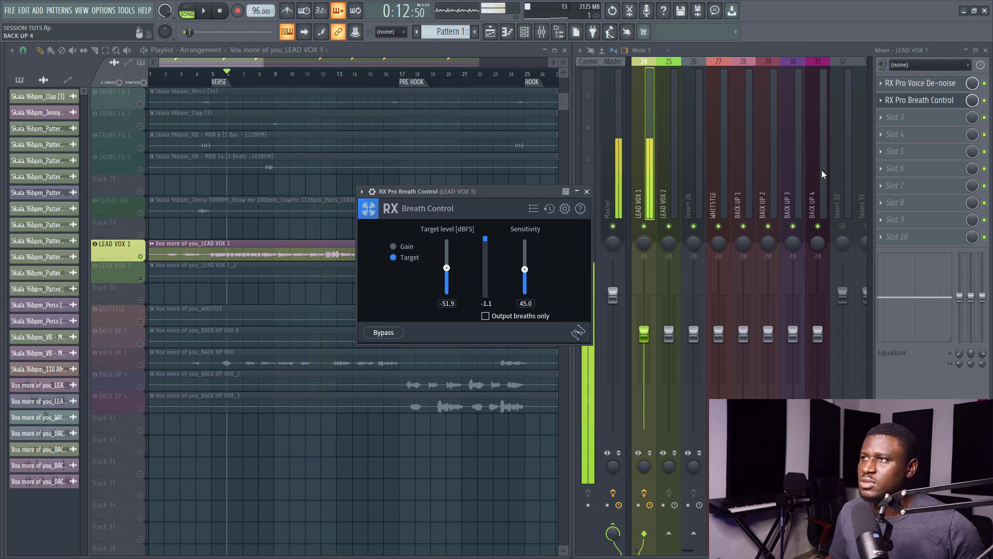
key(Escape)
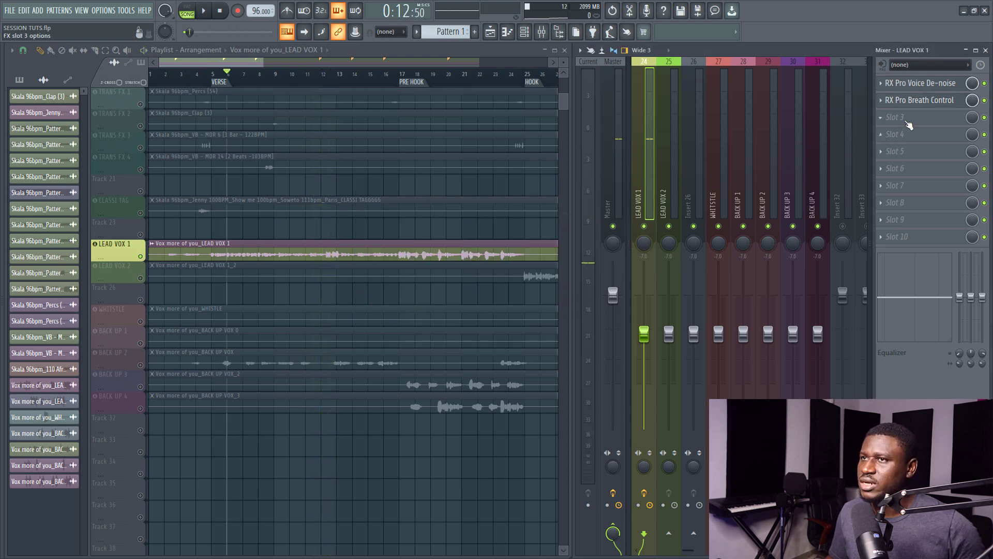
- Load RX Pro Mouth De-click in the third effect slot of LEAD VOX 1 and audition the vocal
click(906, 121)
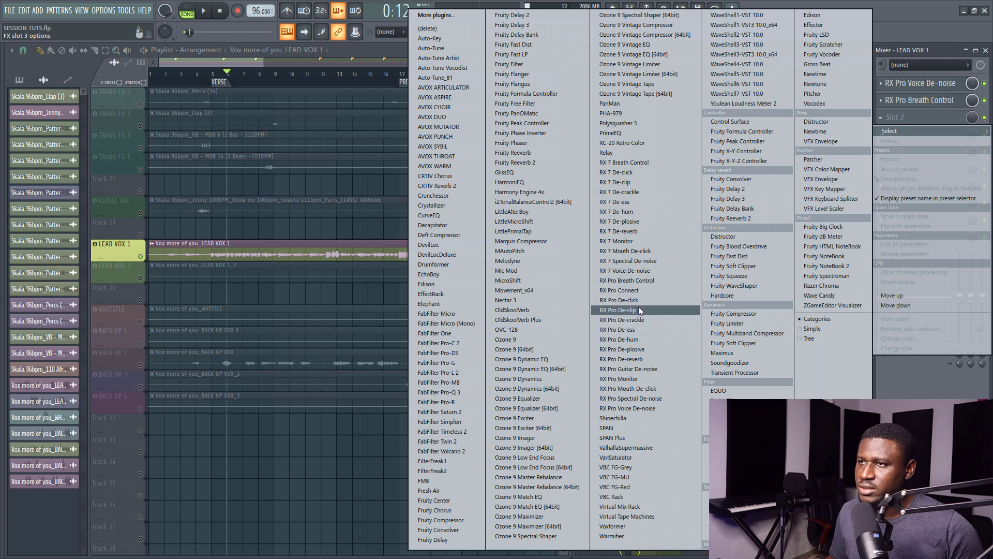
click(628, 389)
key(space)
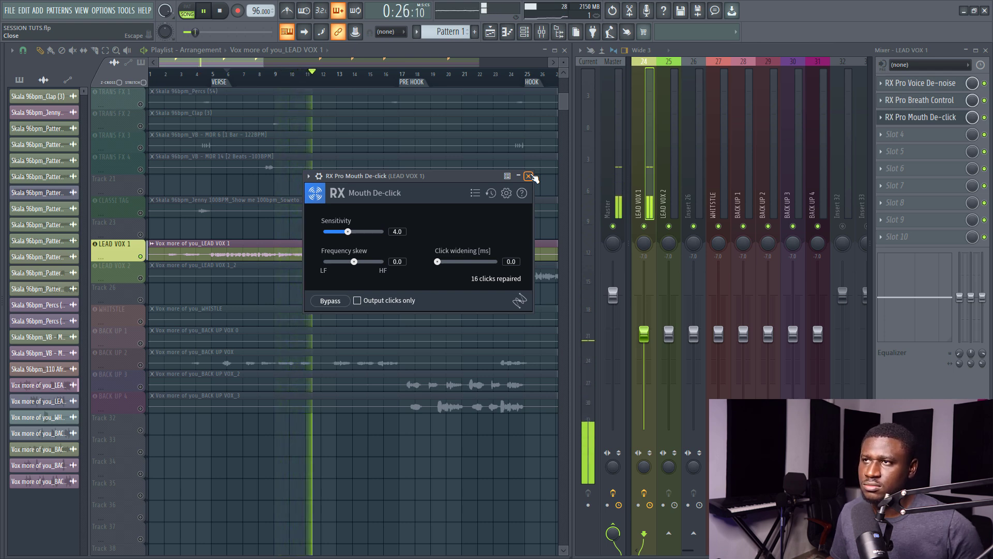
click(528, 175)
key(space)
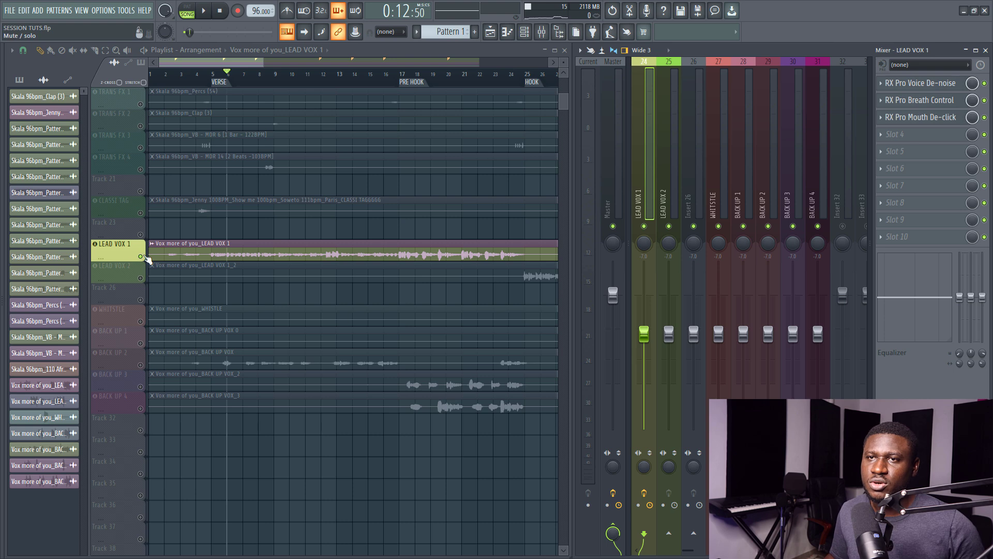
- Unsolo LEAD VOX 1 and mute the WHITSTLE and BACK UP 1 to 4 playlist tracks
ctrl+click(140, 256)
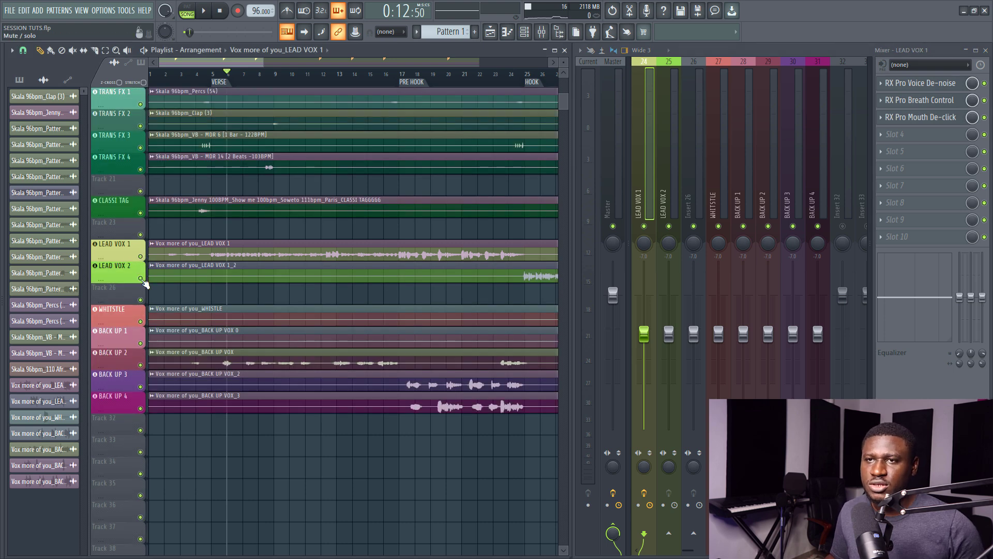
drag(140, 321, 140, 366)
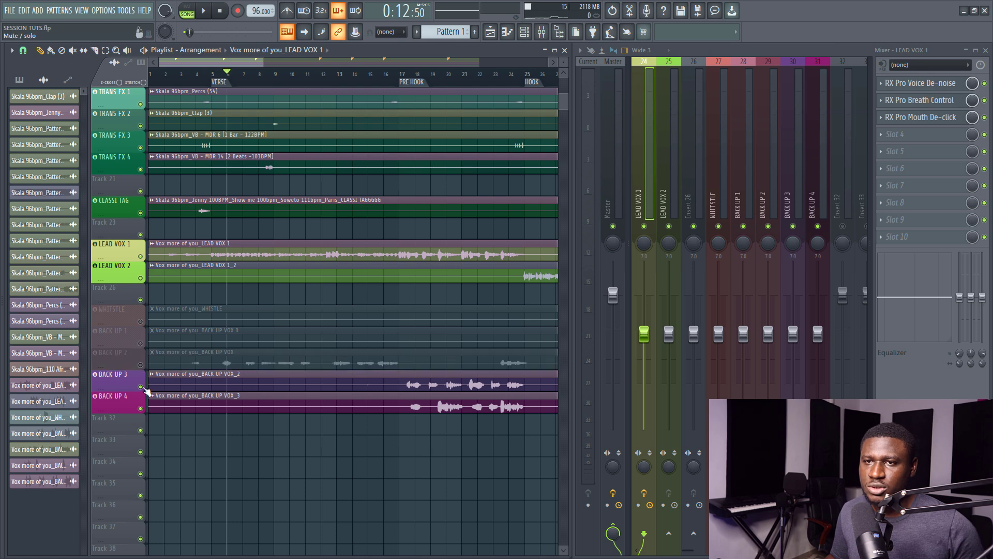
drag(146, 392, 140, 408)
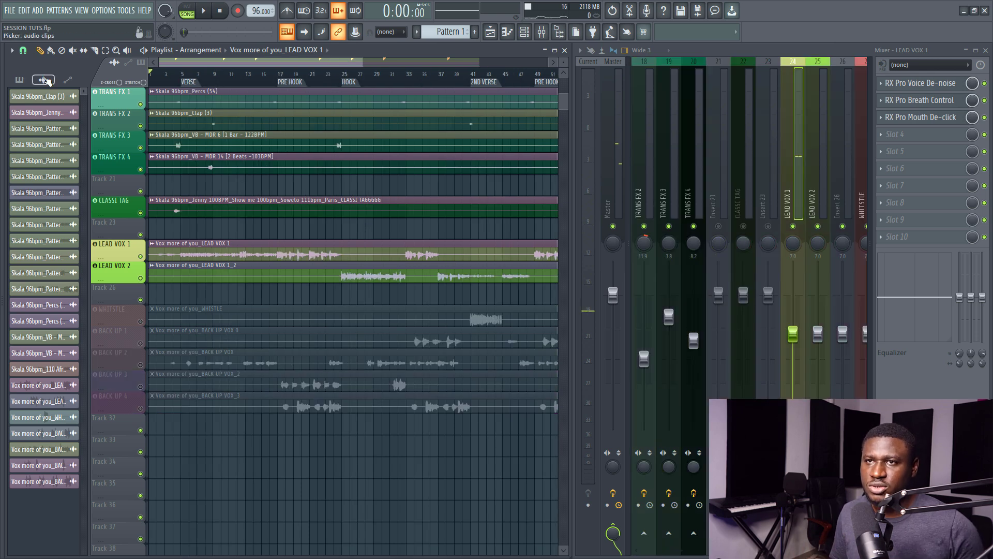
- Play the song from the start and compare it with the LEAD VOX 2 track muted and unmuted
key(space)
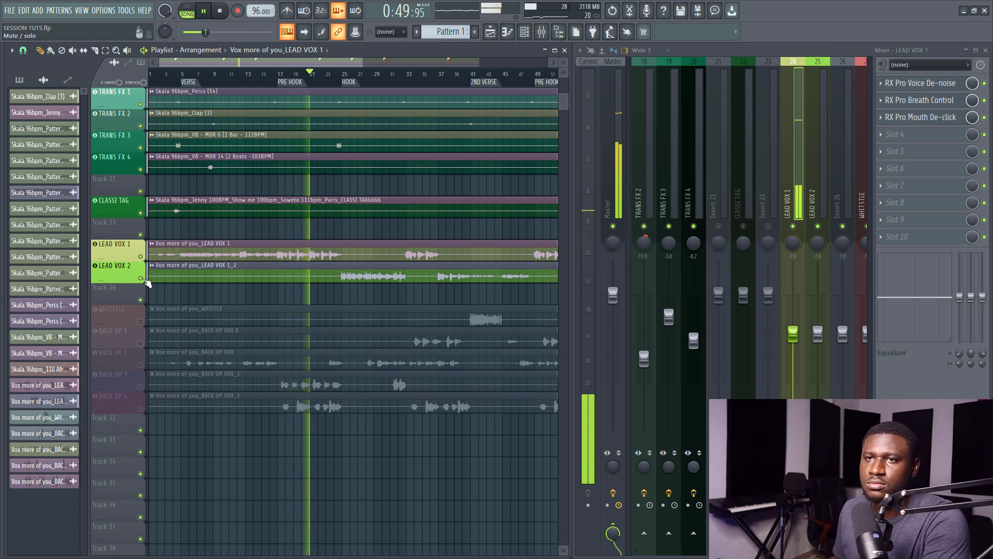
click(146, 280)
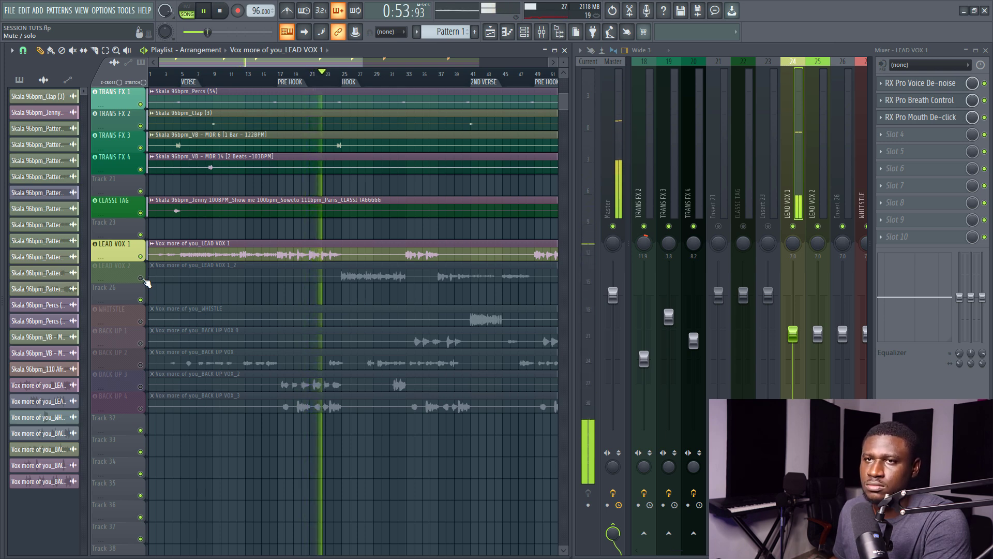
click(141, 278)
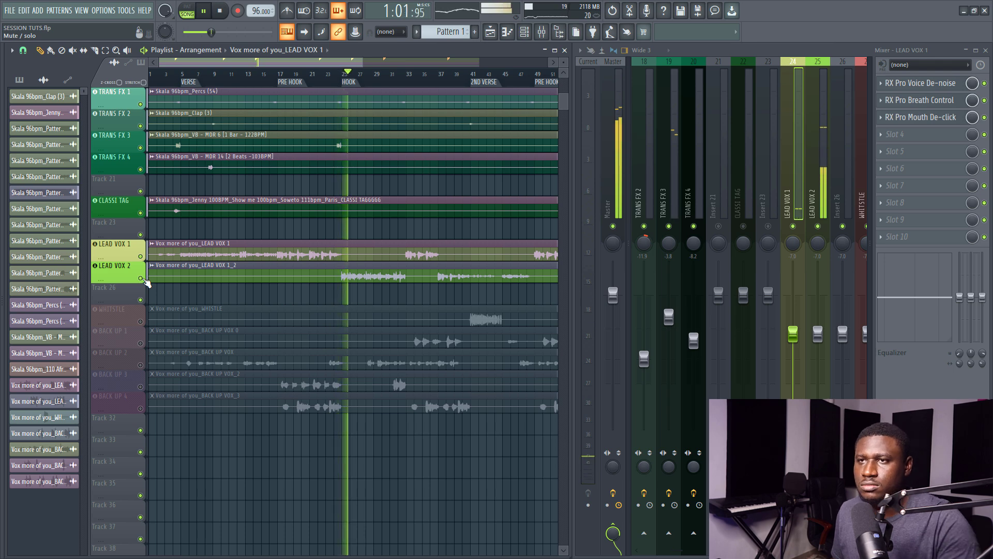
key(space)
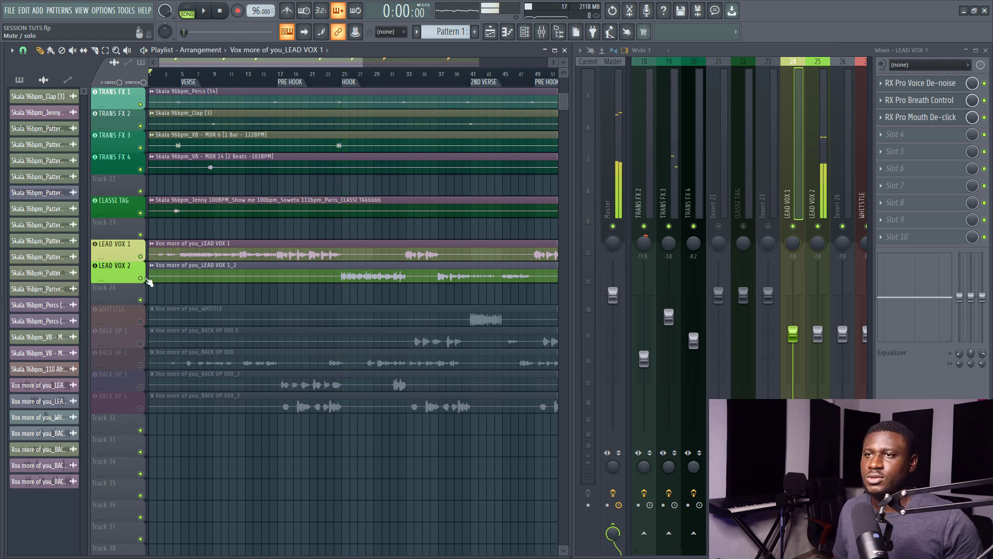
- Check the mixer track assignment in the channel settings of the LEAD VOX 1 clip
scroll(351, 85, down, 2)
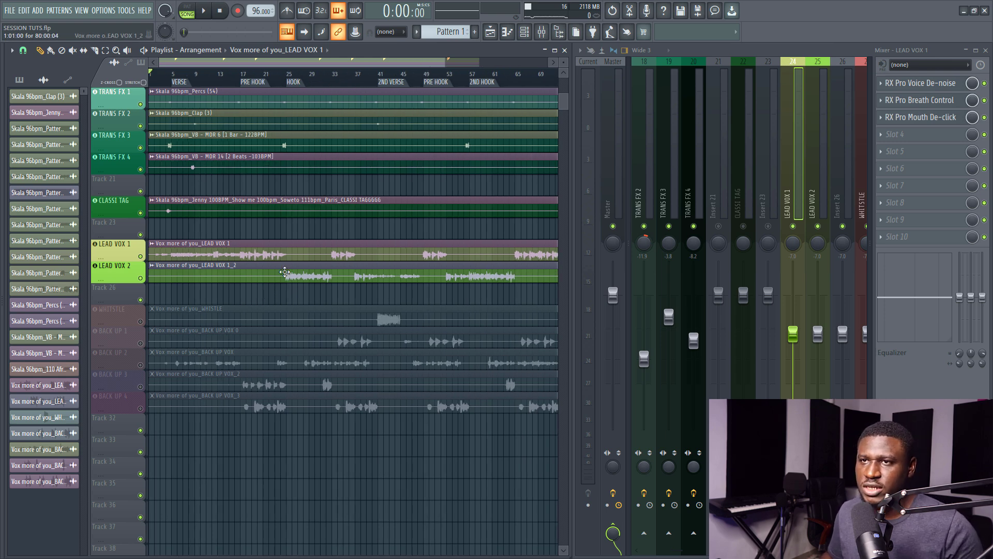
double_click(286, 254)
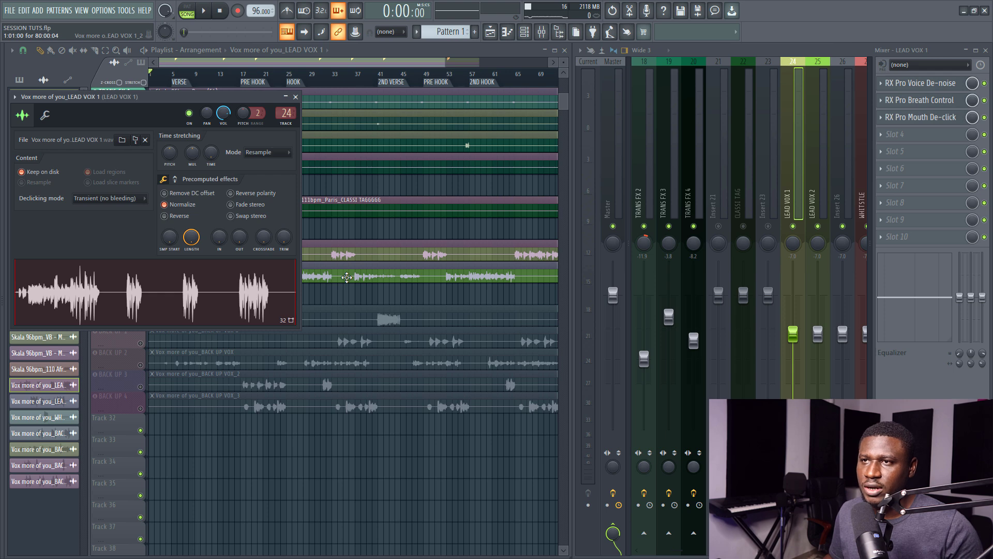
click(347, 277)
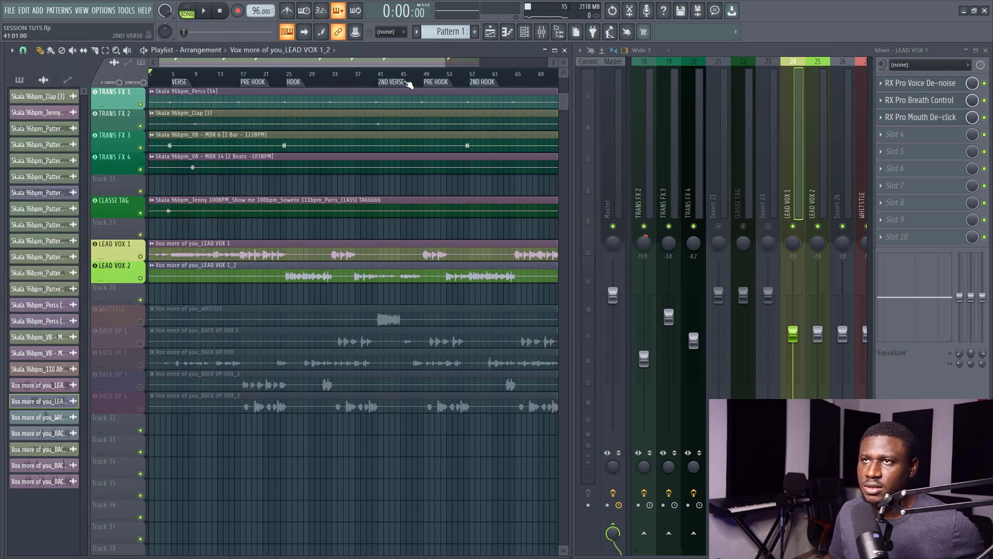
- Play from the 2nd verse and route the LEAD VOX 1_2 clip to mixer track 24
key(space)
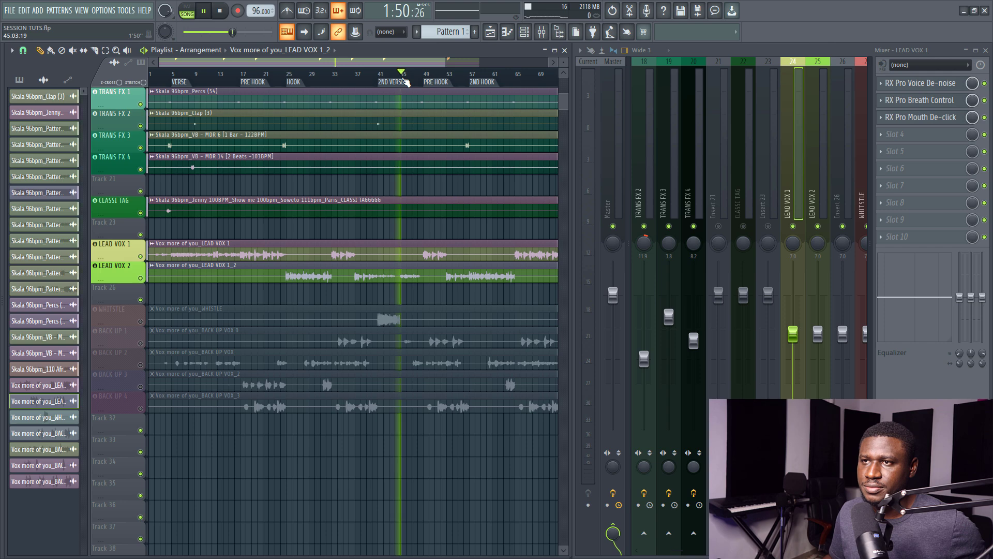
click(356, 277)
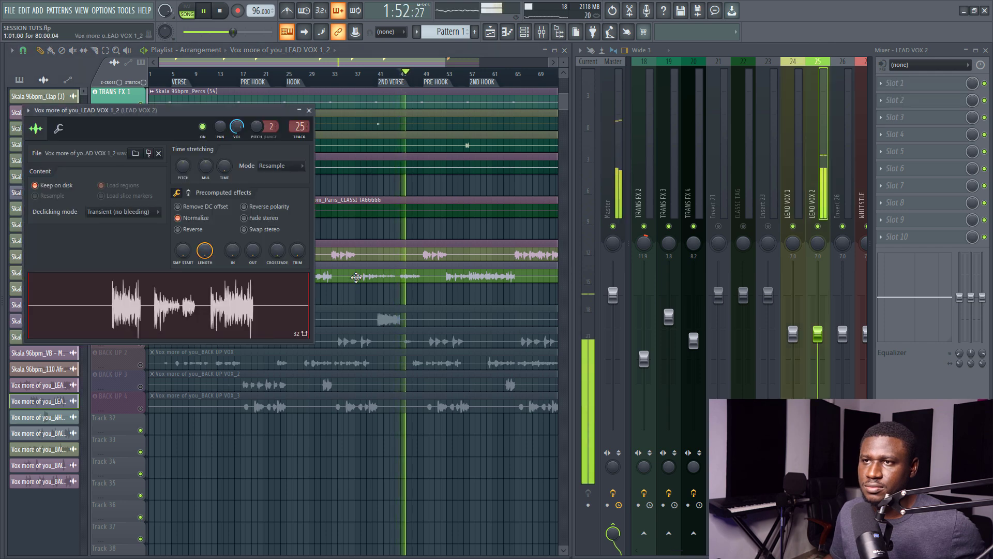
click(383, 74)
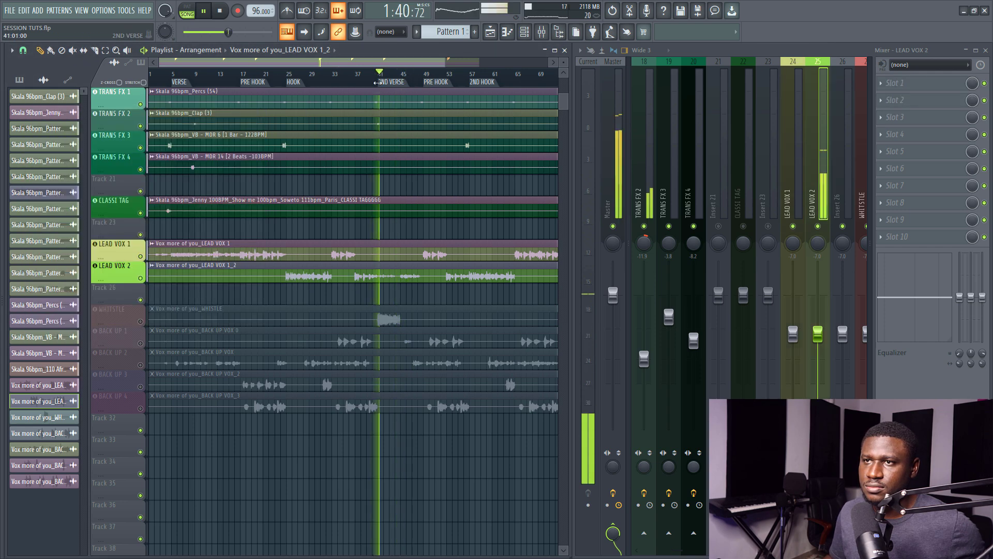
click(334, 278)
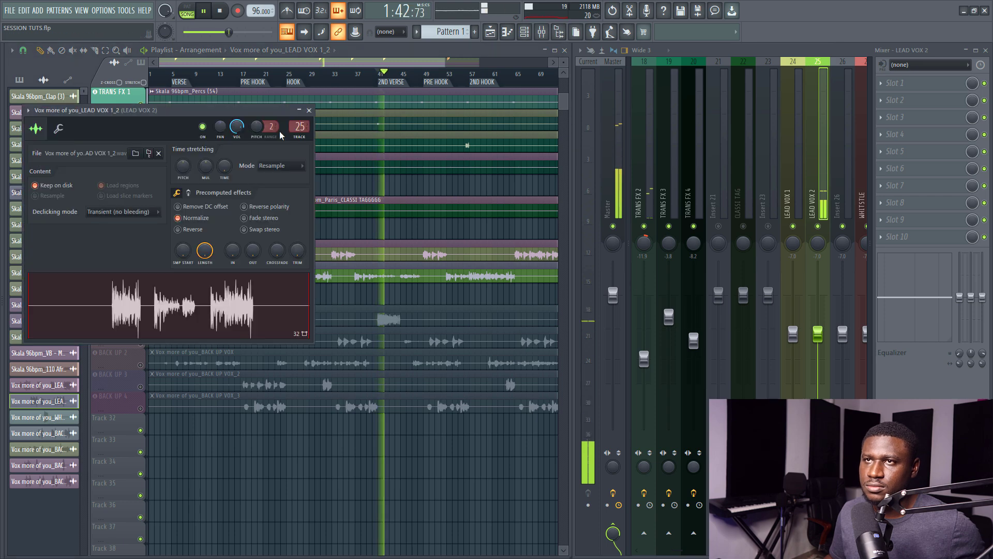
scroll(295, 127, down, 1)
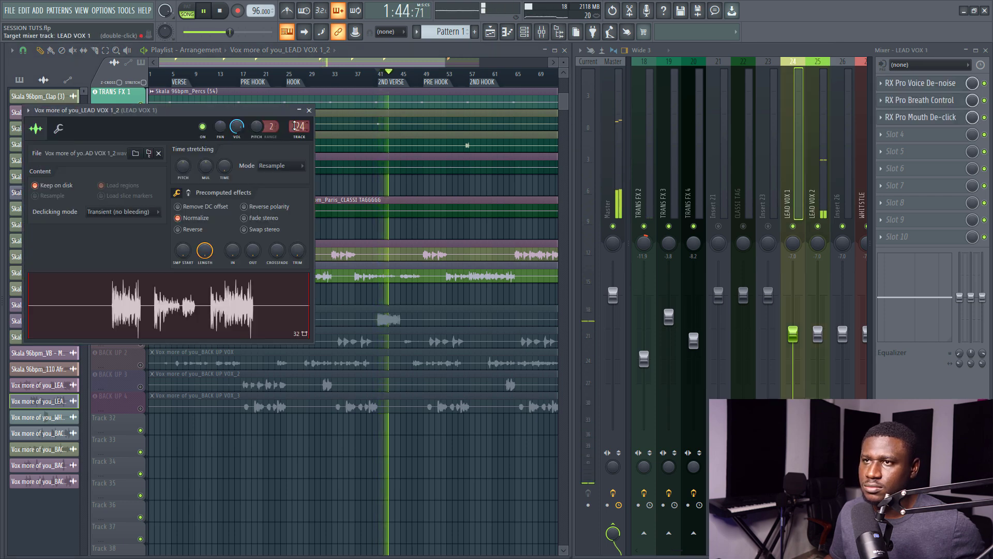
- Replay the start of the 2nd verse and recheck the mixer routing of the LEAD VOX 1_2 clip
click(381, 74)
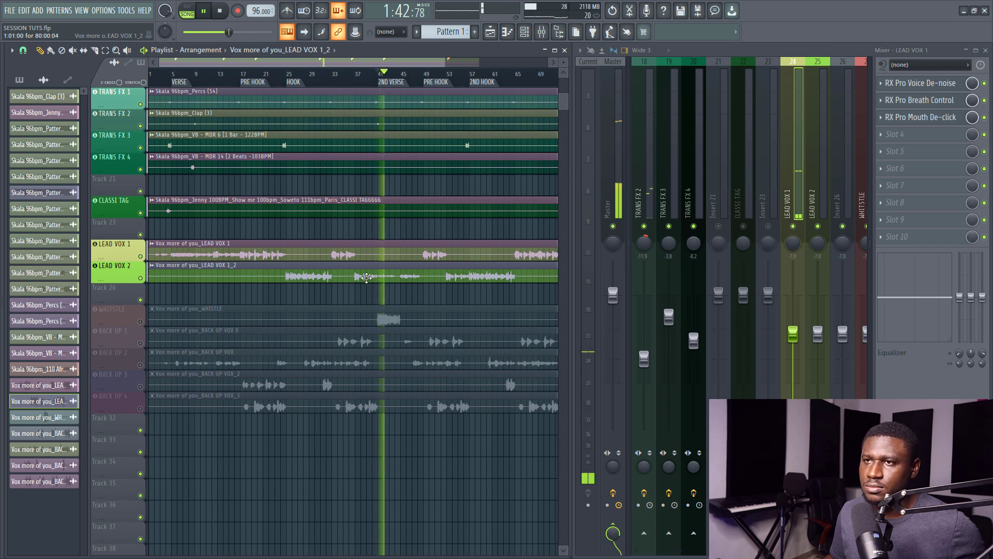
key(space)
double_click(366, 278)
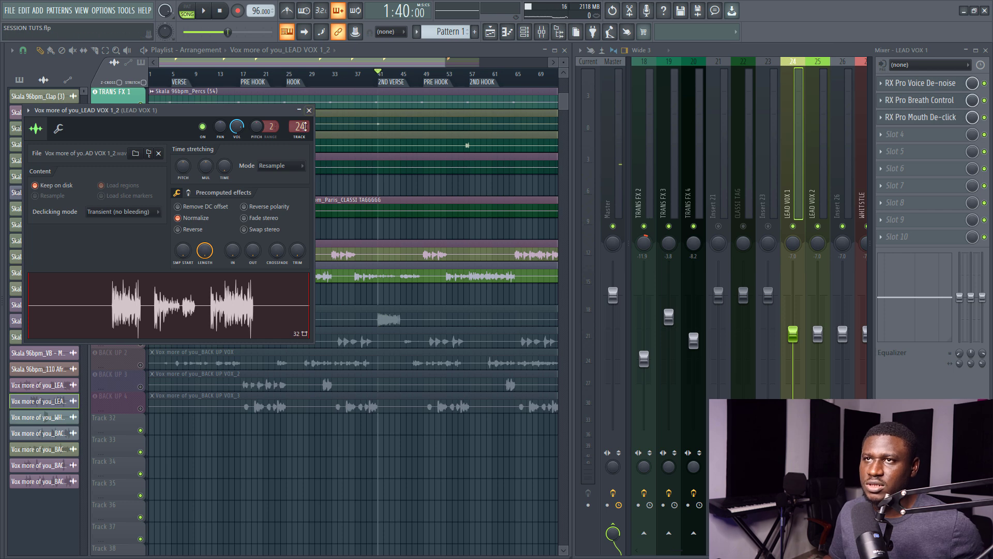
click(310, 110)
- Slice the LEAD VOX 1_2 clip at bar 41, where the 2nd verse begins, while auditioning that section
click(249, 77)
scroll(251, 77, up, 3)
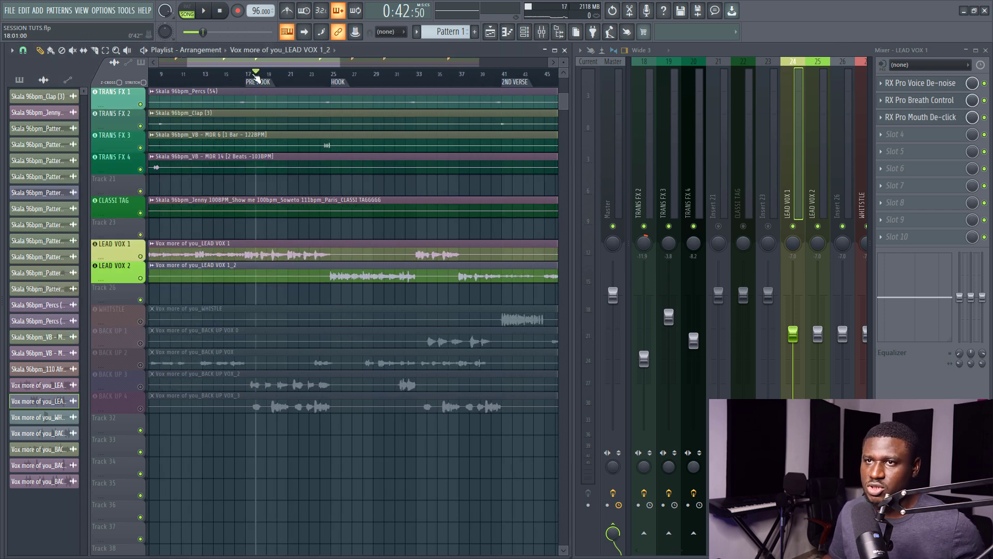
drag(256, 62, 292, 62)
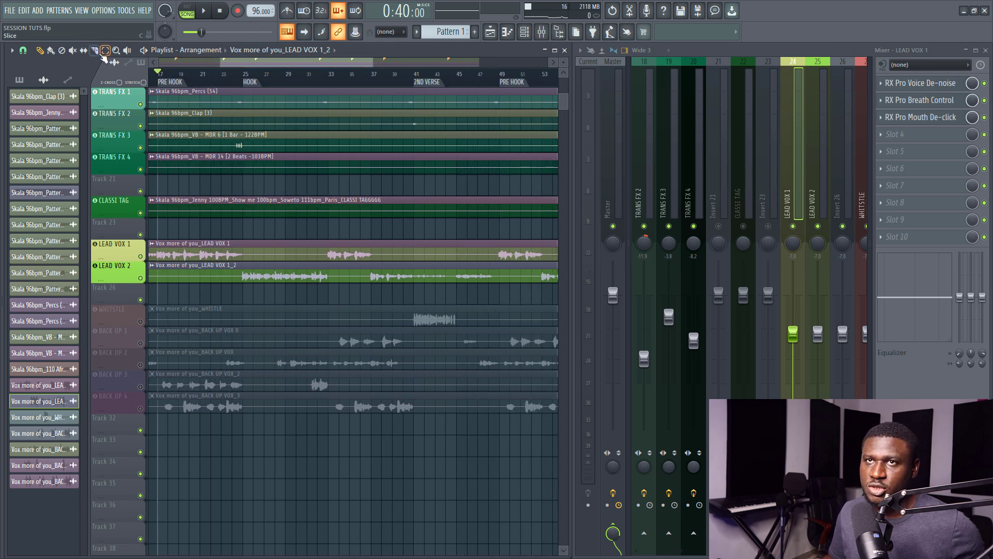
scroll(398, 83, up, 4)
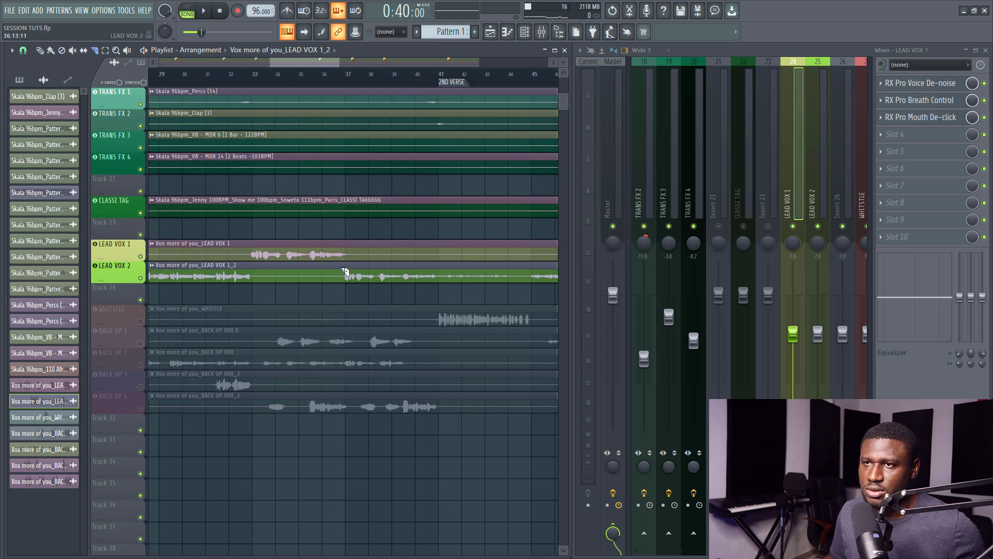
click(252, 73)
key(space)
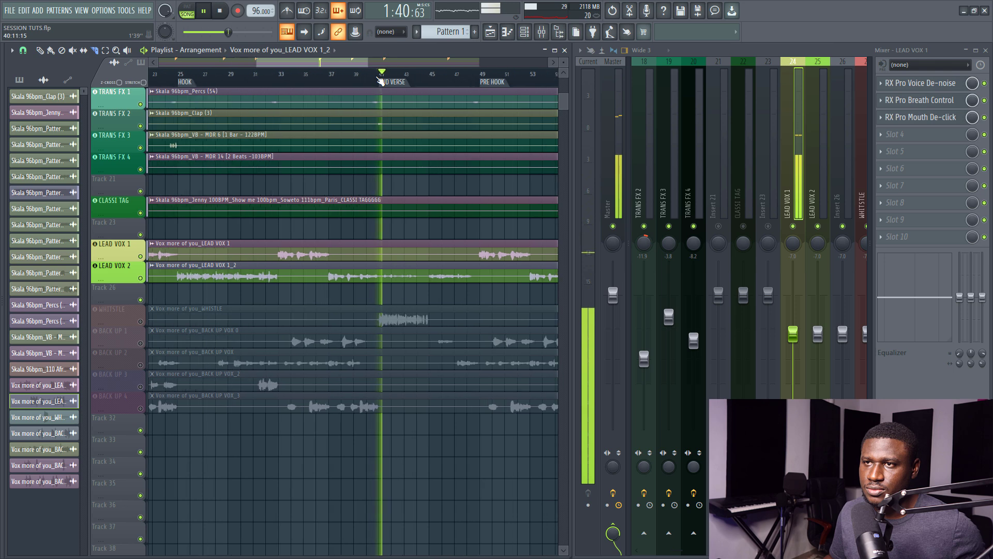
scroll(380, 80, up, 3)
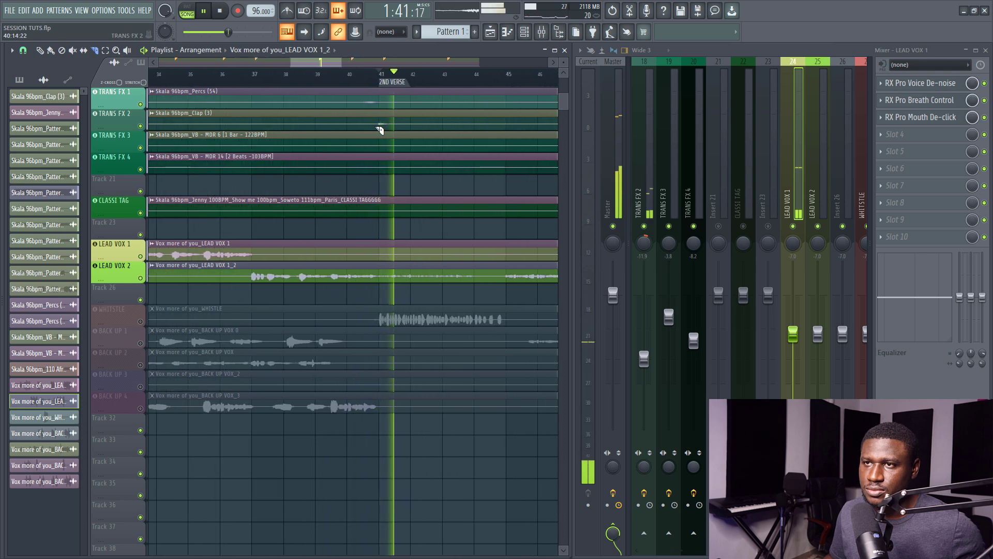
click(379, 280)
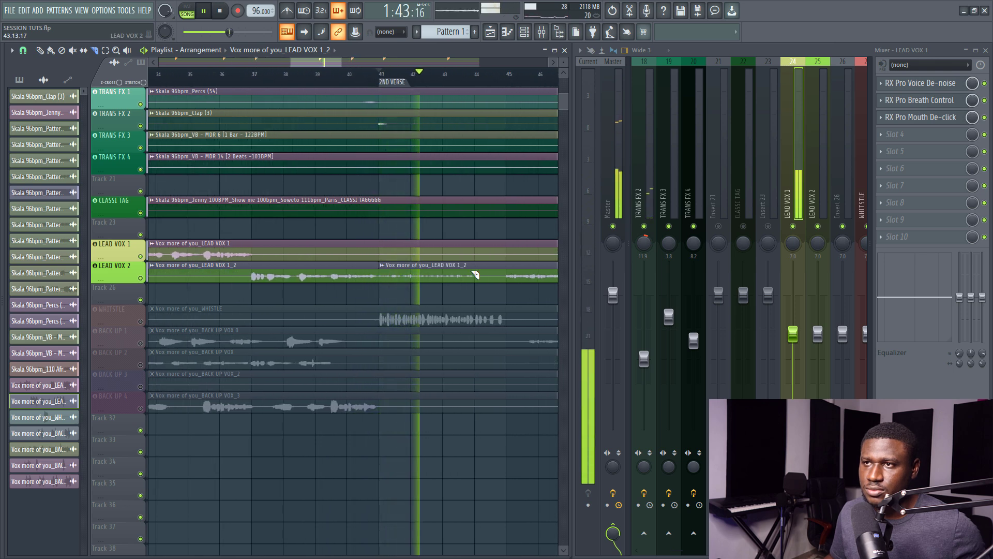
- Slice the LEAD VOX 1_2 clip at bar 44 and move the piece between bars 41 and 44 down to Track 26
drag(474, 265, 475, 280)
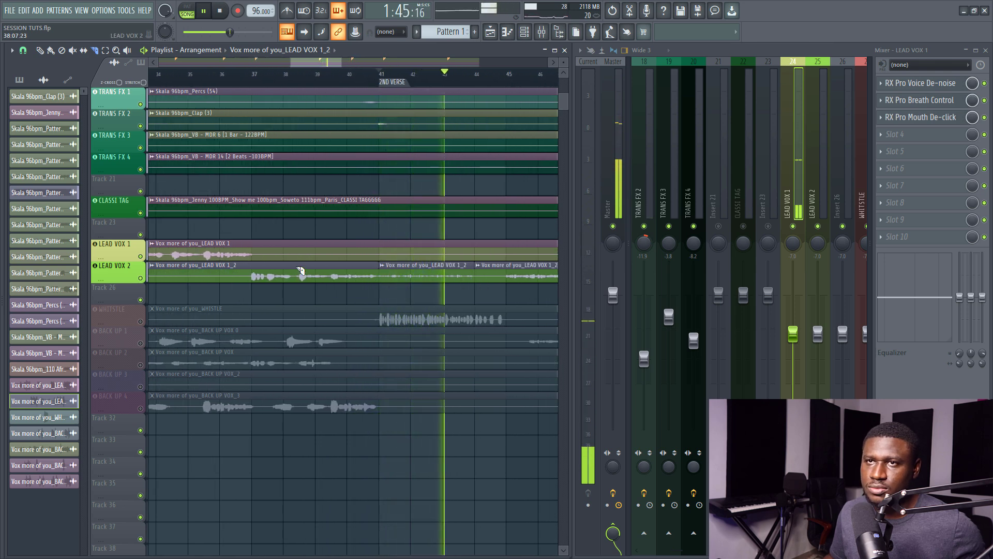
click(40, 50)
key(space)
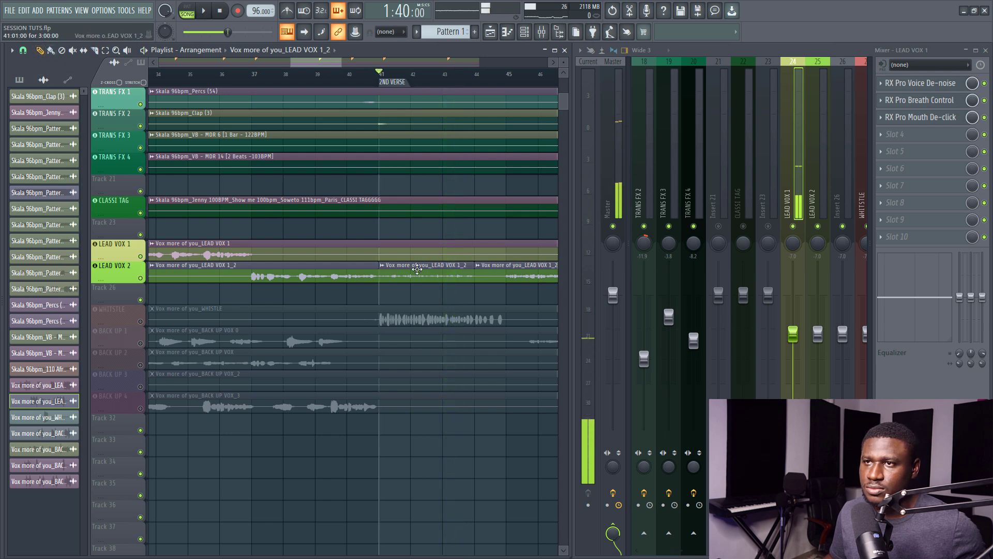
drag(381, 267, 379, 289)
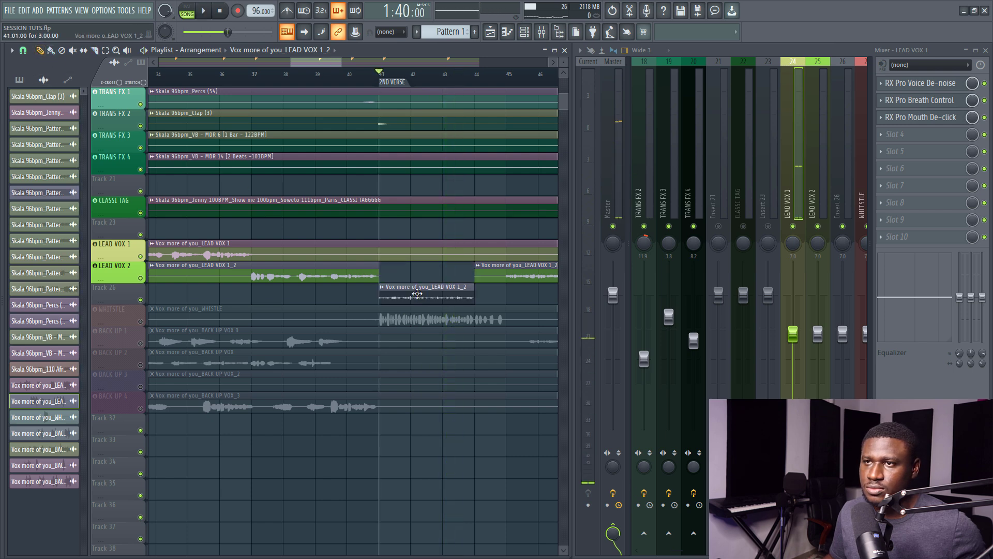
- Make the moved LEAD VOX 1_2 piece unique and route it to mixer track 25
right_click(380, 287)
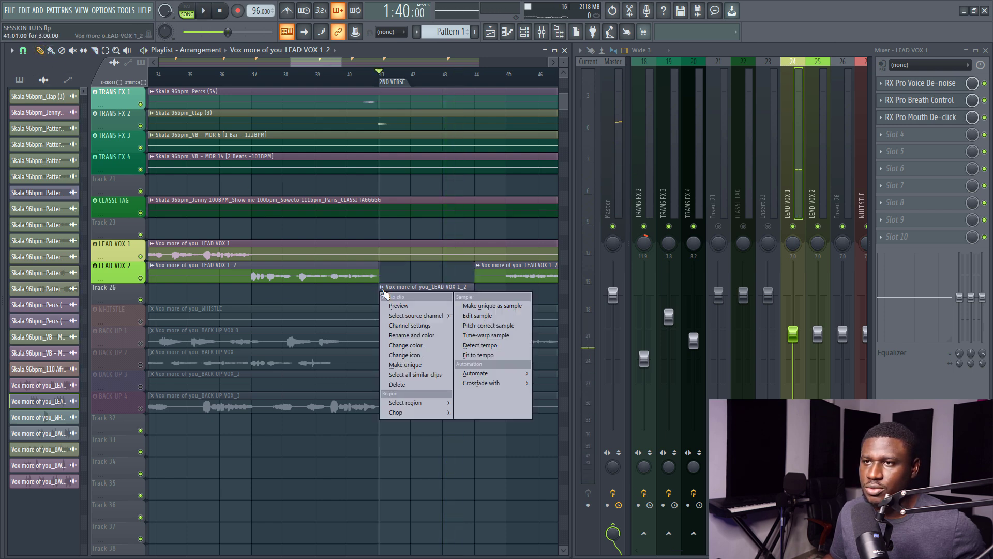
click(415, 365)
double_click(421, 299)
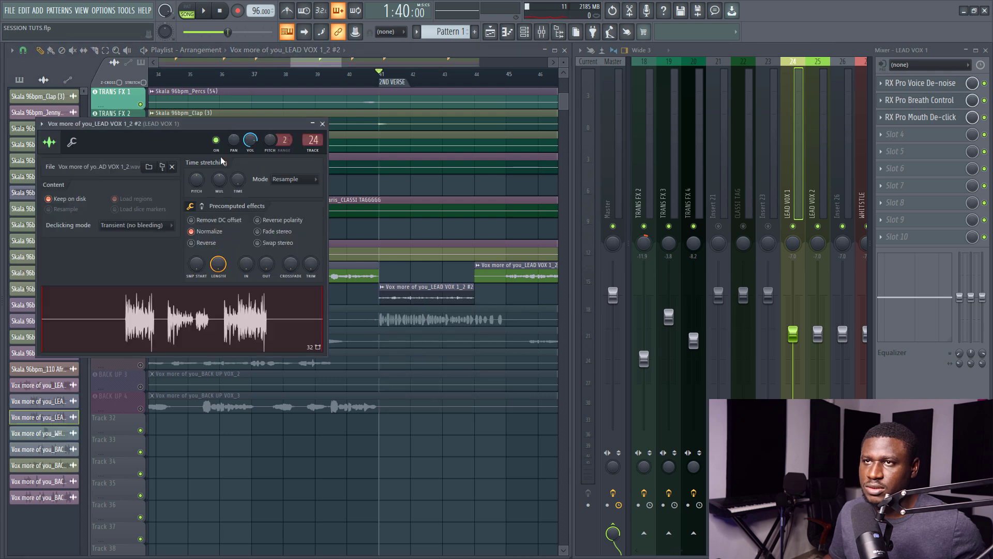
scroll(305, 142, up, 1)
- Audition the rerouted Track 26 clip from the start of the 2nd verse
key(space)
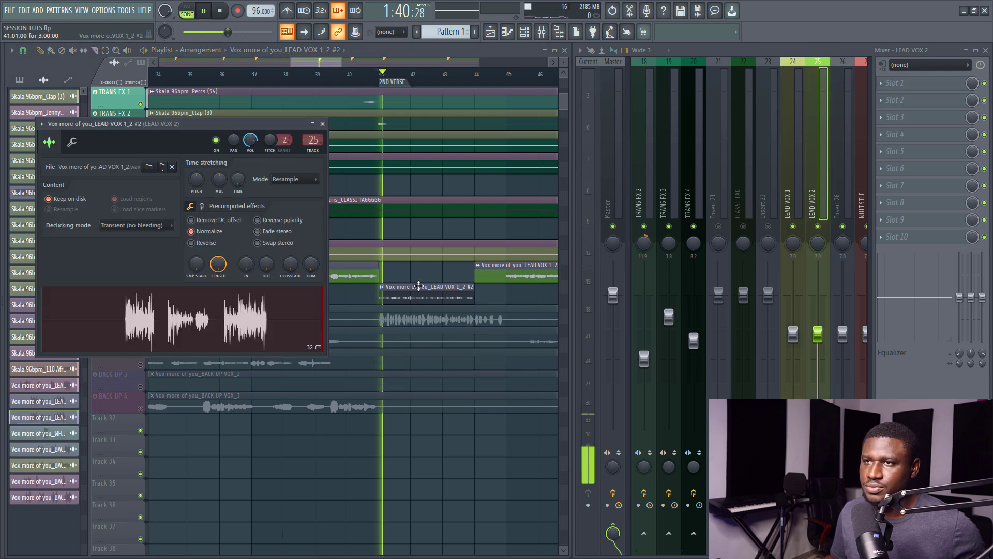
click(423, 299)
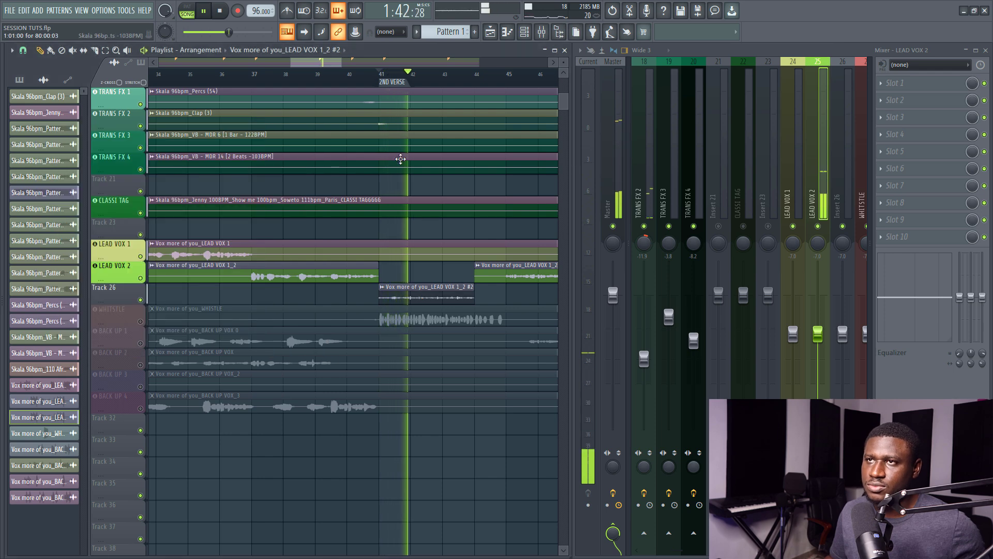
scroll(394, 89, down, 5)
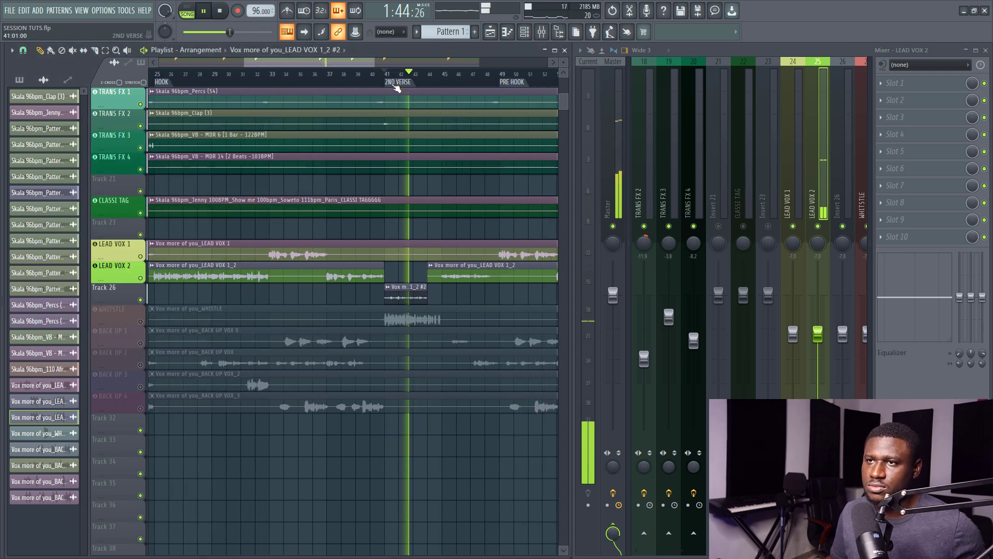
key(space)
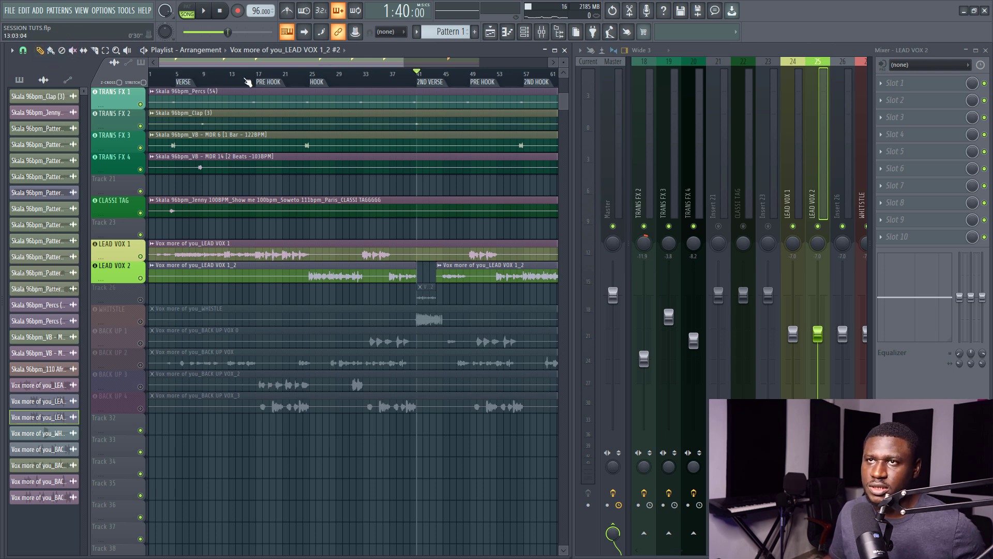
- Place the playhead at the verse on bar 5 and load Auto-Tune after RX Pro Mouth De-click on LEAD VOX 1
drag(217, 78, 176, 78)
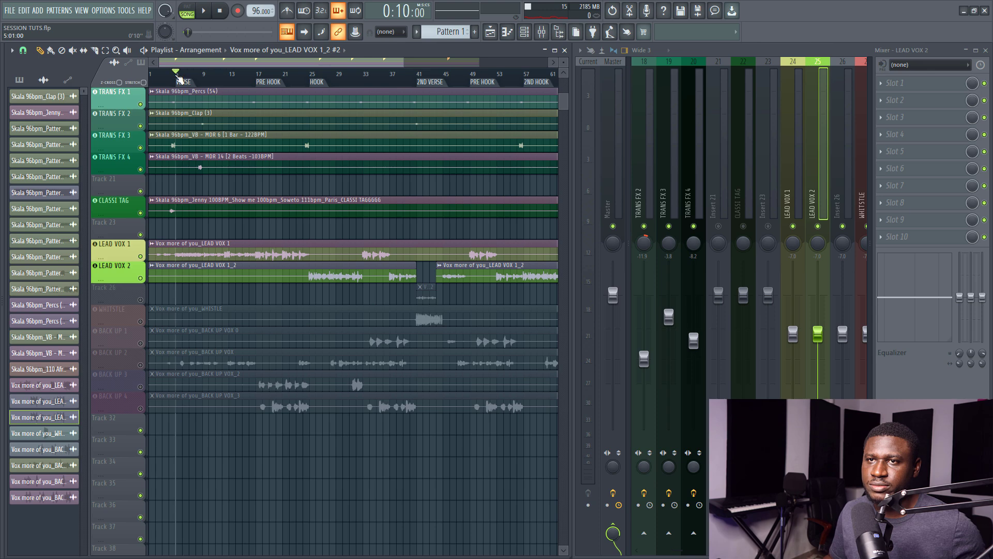
drag(328, 166, 468, 153)
click(295, 96)
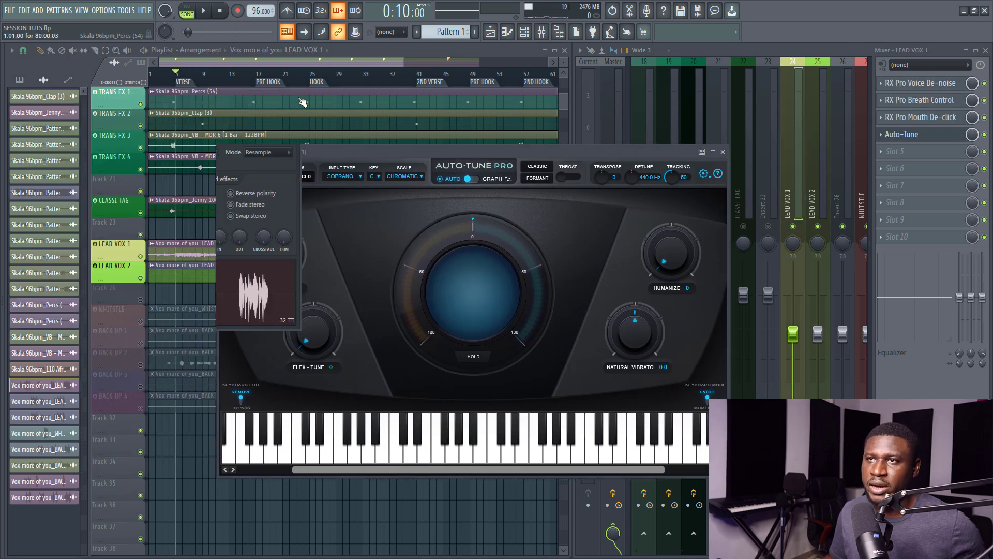
- Set Auto-Tune's input type to Low Male, the key to A and the scale to Minor
click(345, 177)
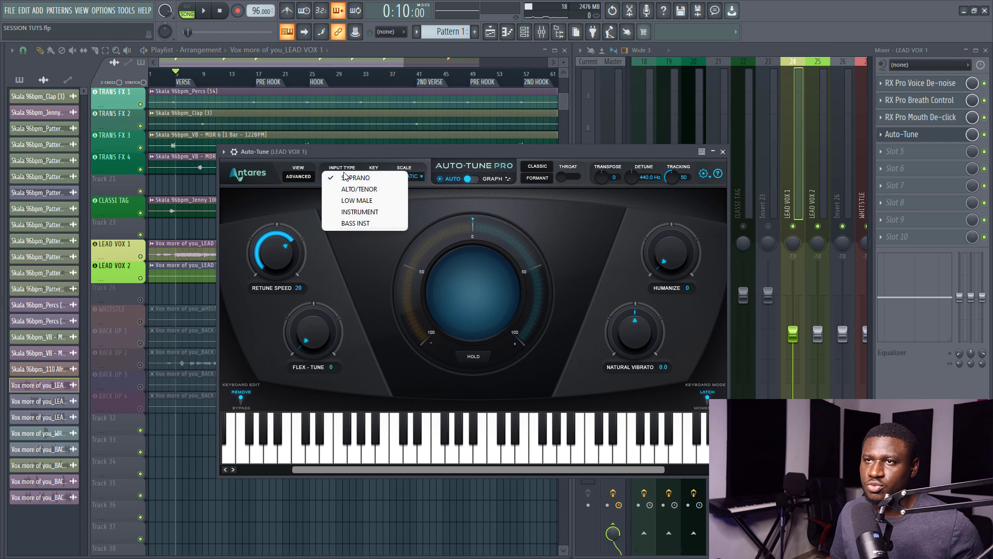
click(347, 201)
click(377, 176)
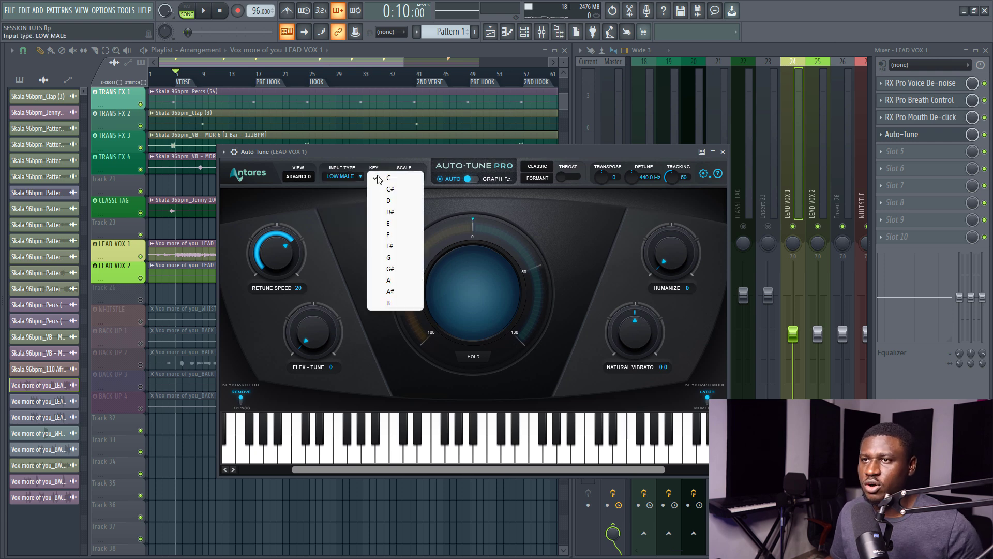
click(389, 280)
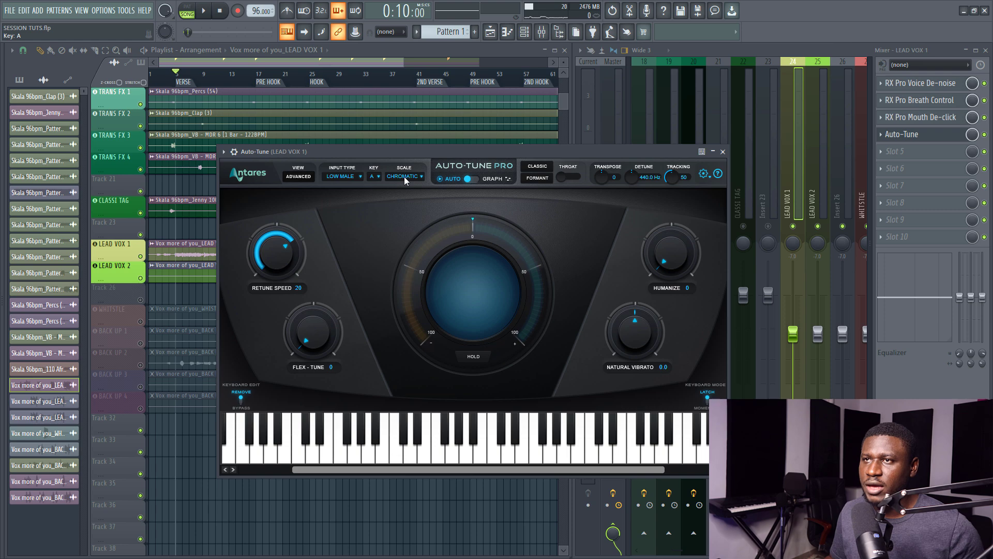
click(405, 176)
click(414, 191)
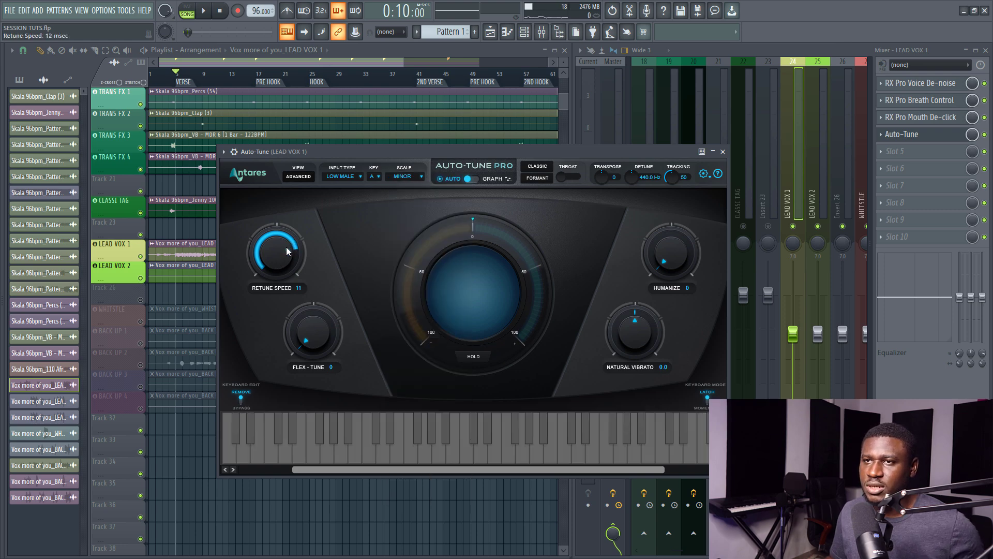
- Set Auto-Tune's Flex-Tune to 17 and Retune Speed to 8 while auditioning the verse
drag(300, 330, 311, 321)
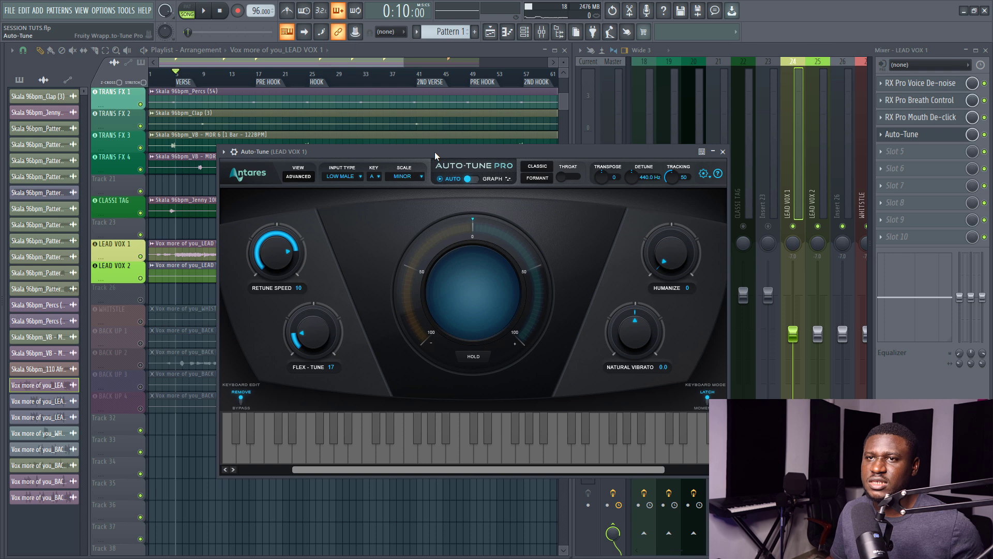
drag(435, 151, 526, 151)
key(space)
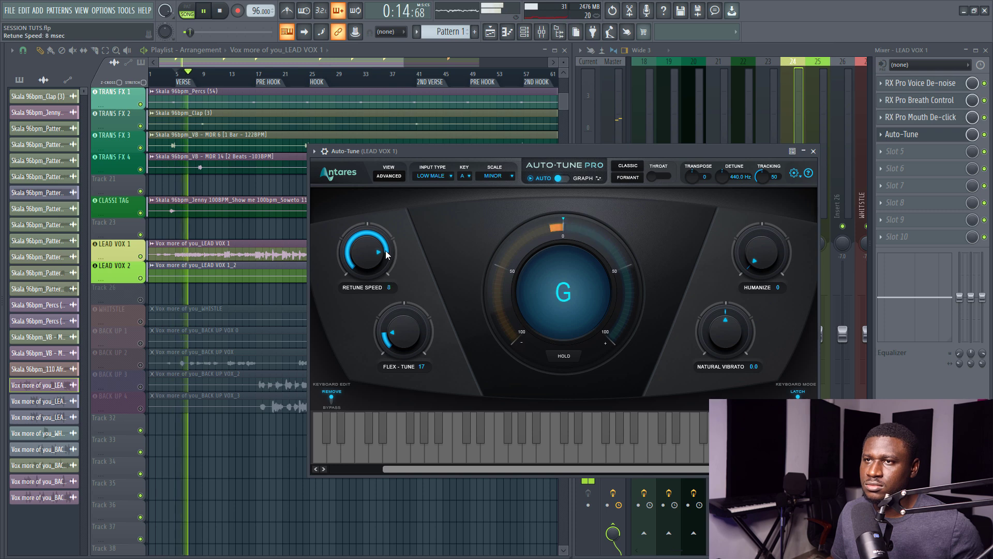
drag(387, 251, 380, 253)
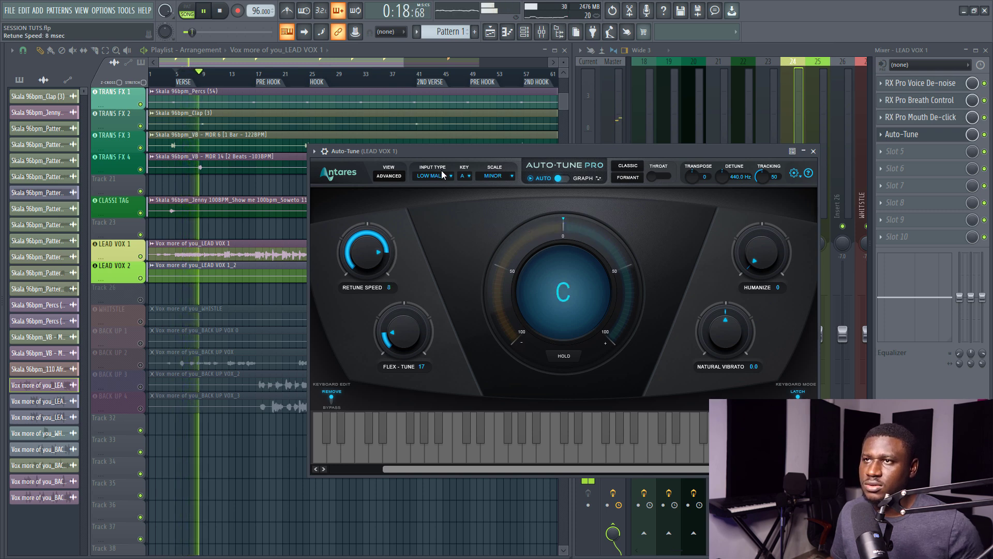
key(space)
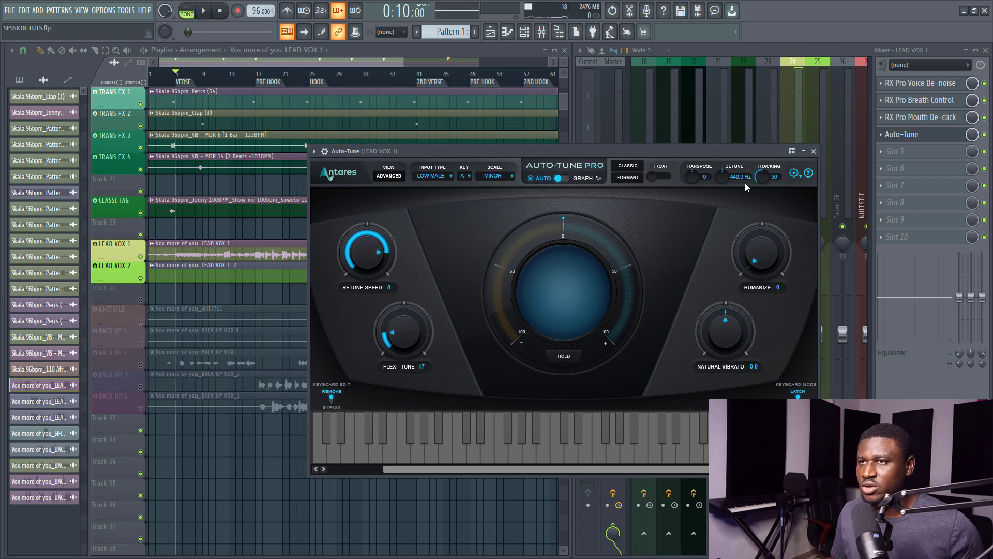
- Enable Use Low Latency in Auto-Tune and replay the verse
click(795, 175)
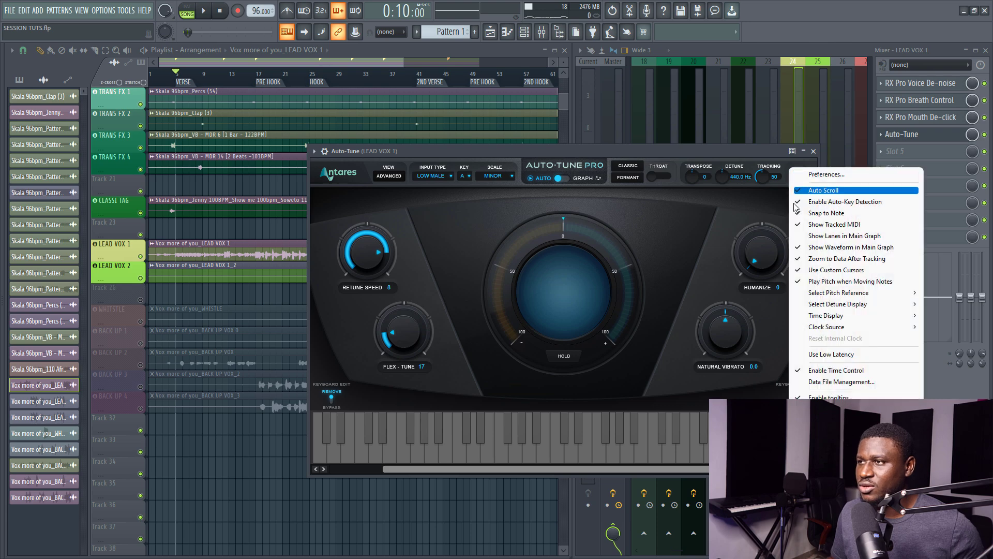
click(822, 354)
key(space)
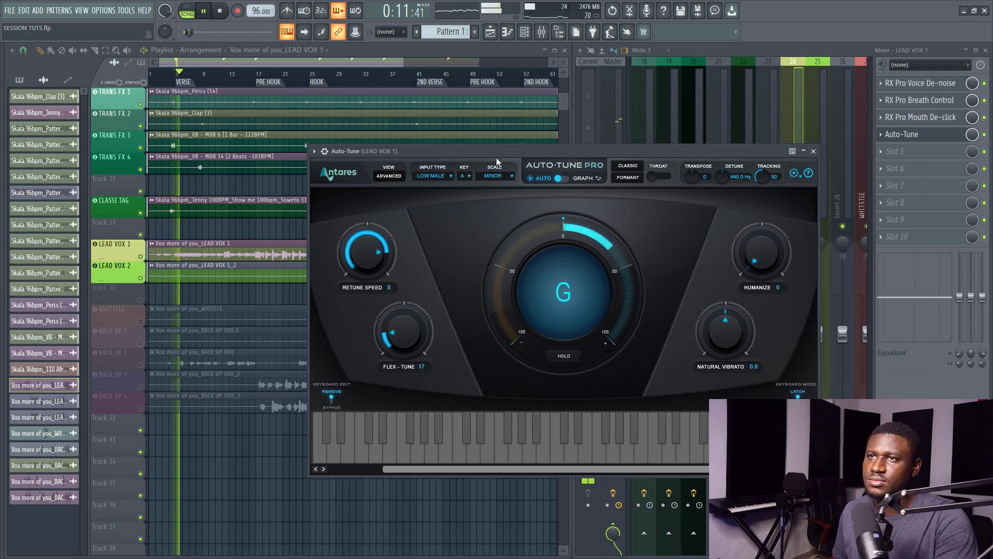
- Fine-tune Auto-Tune by ear to Flex-Tune 12 and Retune Speed 8, and close the plugin
scroll(364, 255, down, 1)
scroll(368, 253, down, 2)
scroll(368, 255, up, 2)
scroll(402, 342, down, 3)
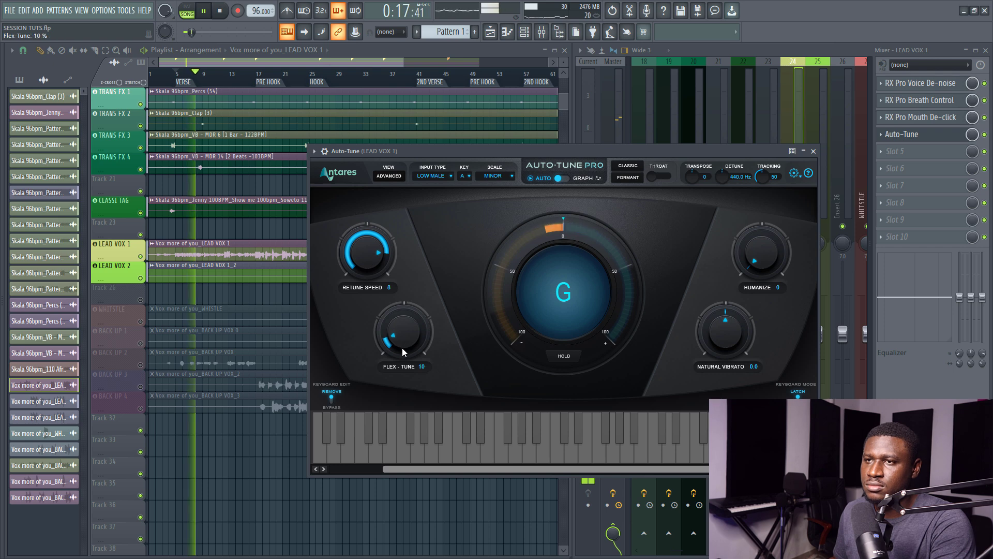
scroll(371, 263, down, 2)
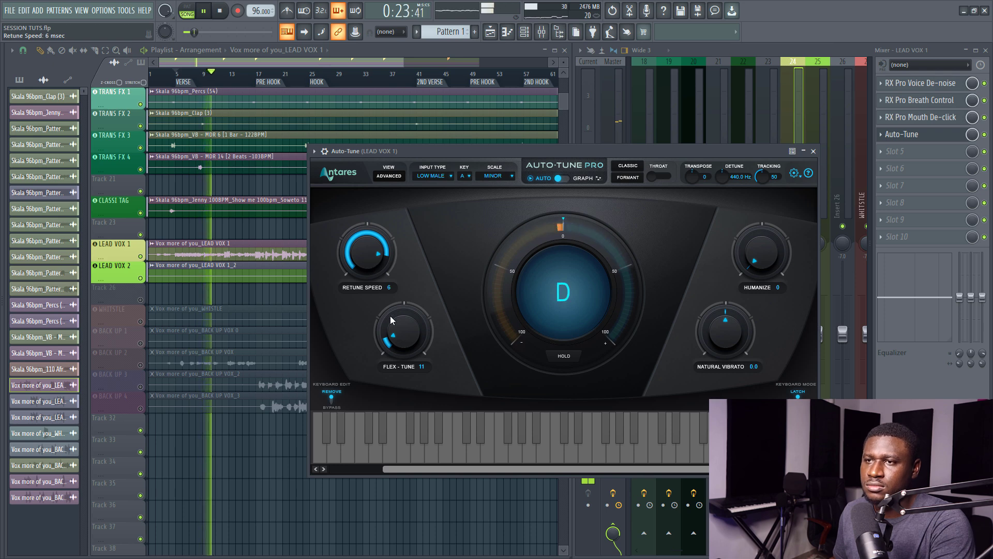
scroll(395, 319, up, 1)
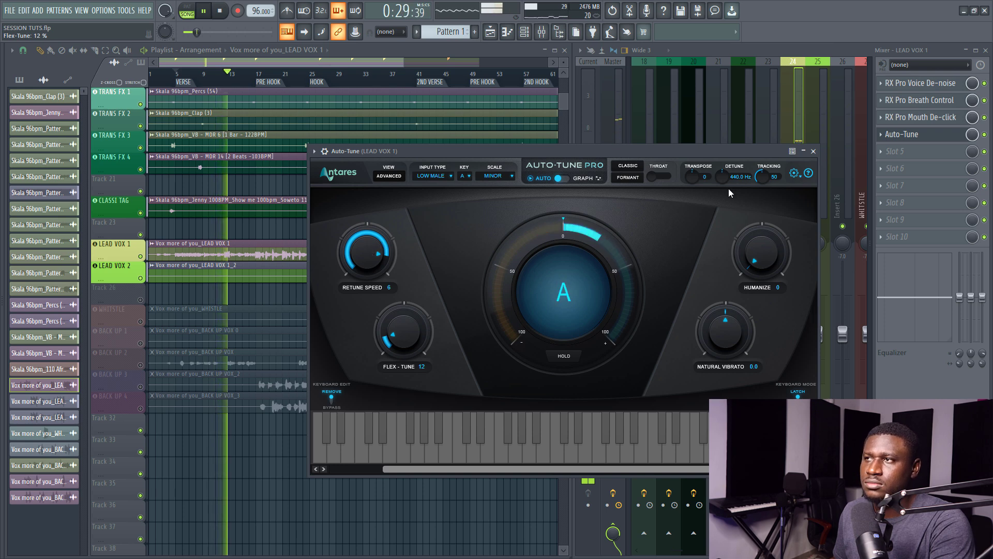
scroll(362, 252, up, 2)
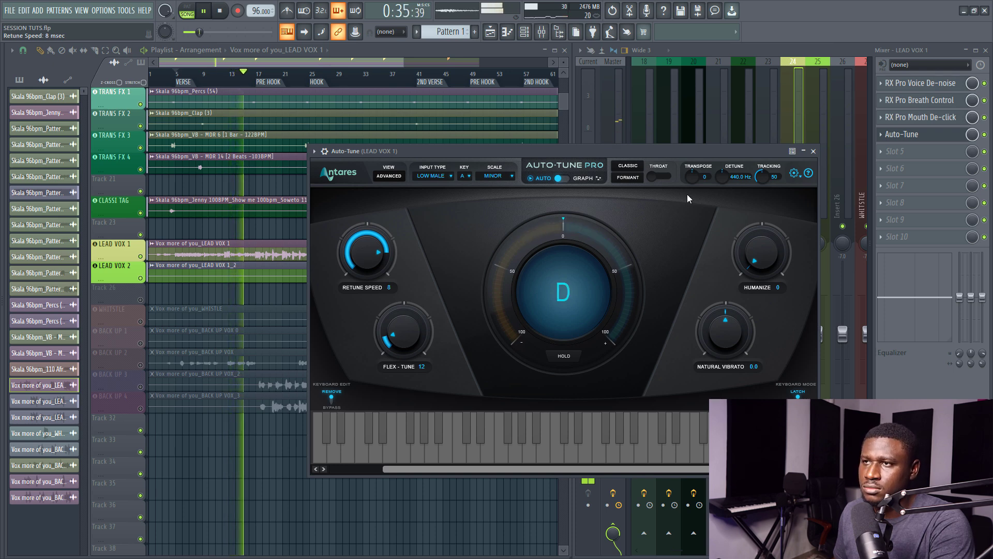
click(813, 151)
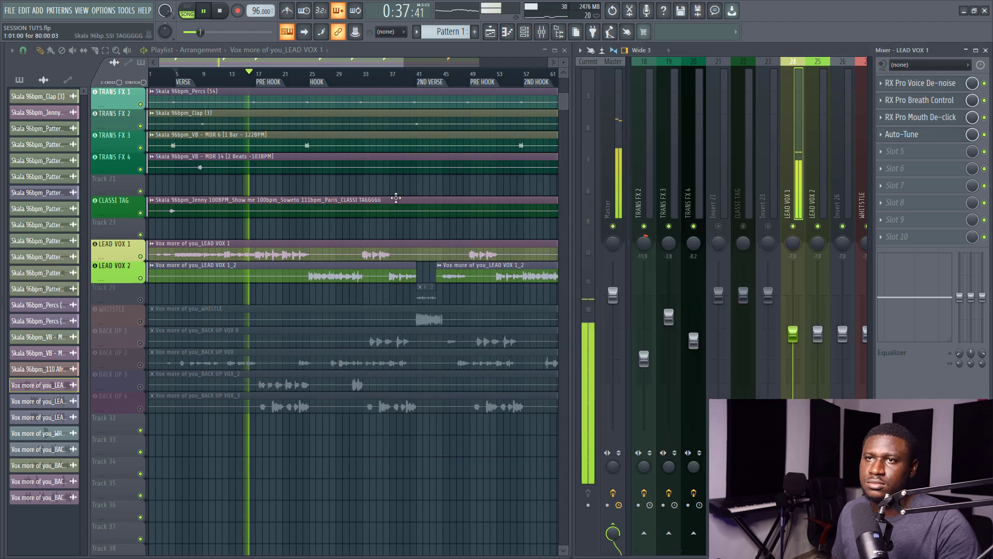
- Listen to the tuned LEAD VOX 1 through the pre hook, and review its Auto-Tune settings
scroll(187, 81, up, 5)
drag(208, 62, 204, 62)
scroll(289, 81, down, 3)
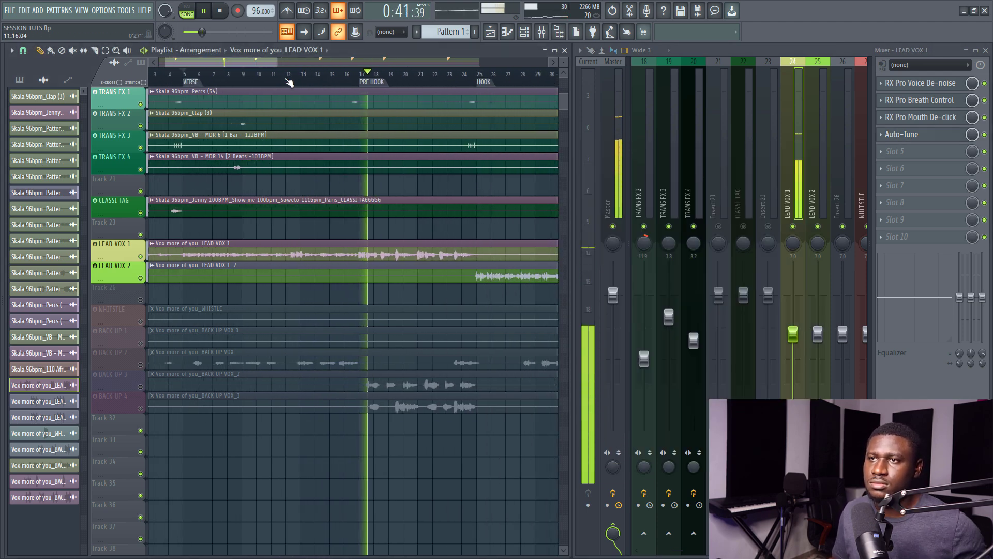
scroll(289, 81, down, 1)
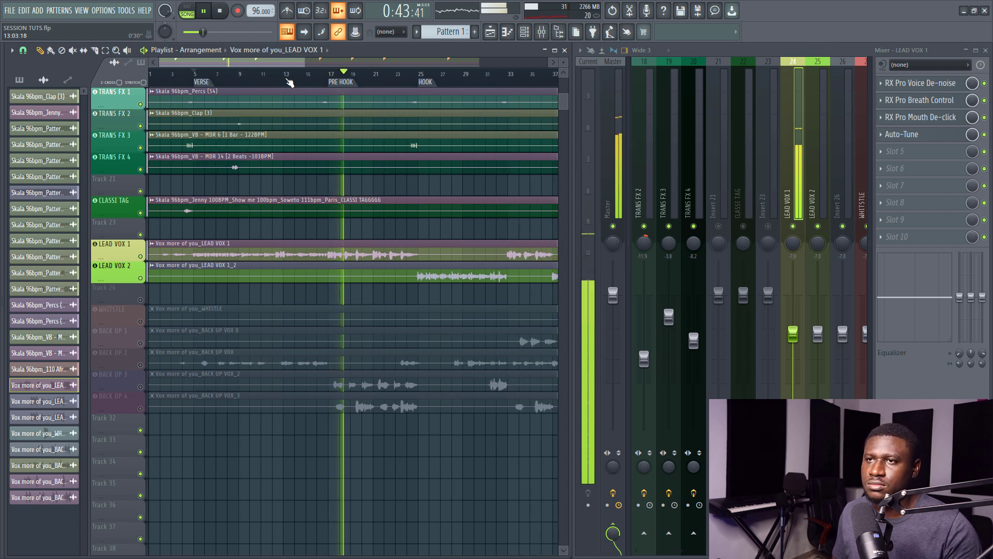
scroll(290, 83, down, 1)
scroll(289, 83, down, 1)
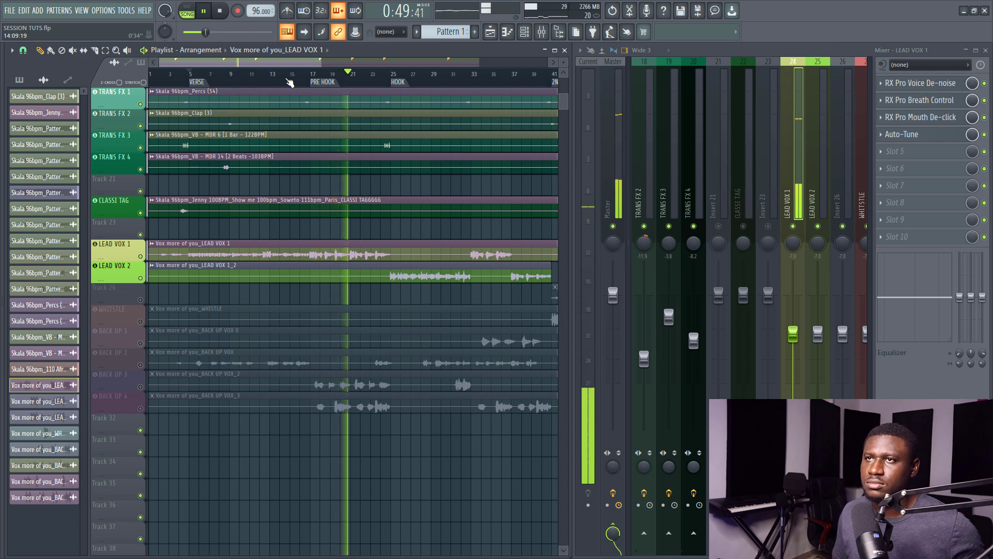
key(space)
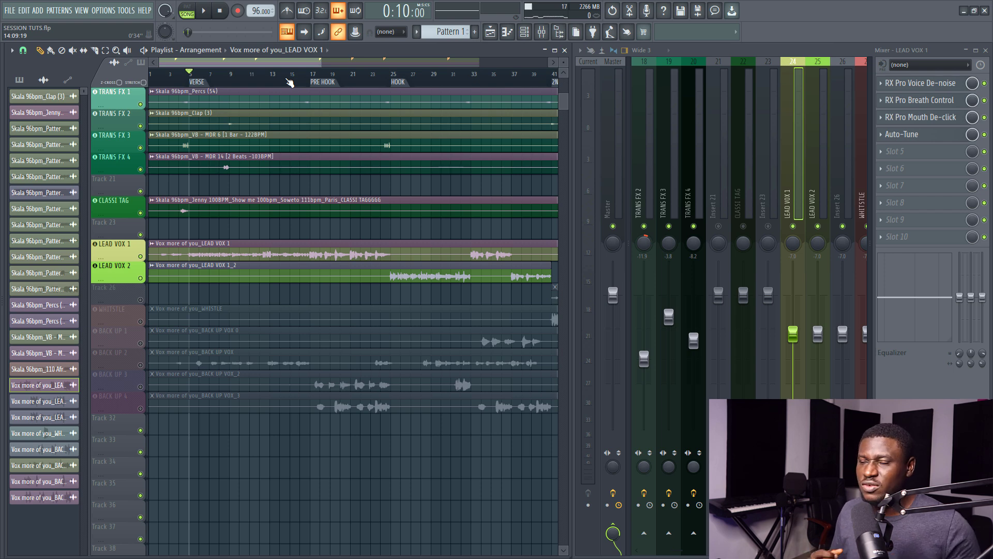
click(892, 136)
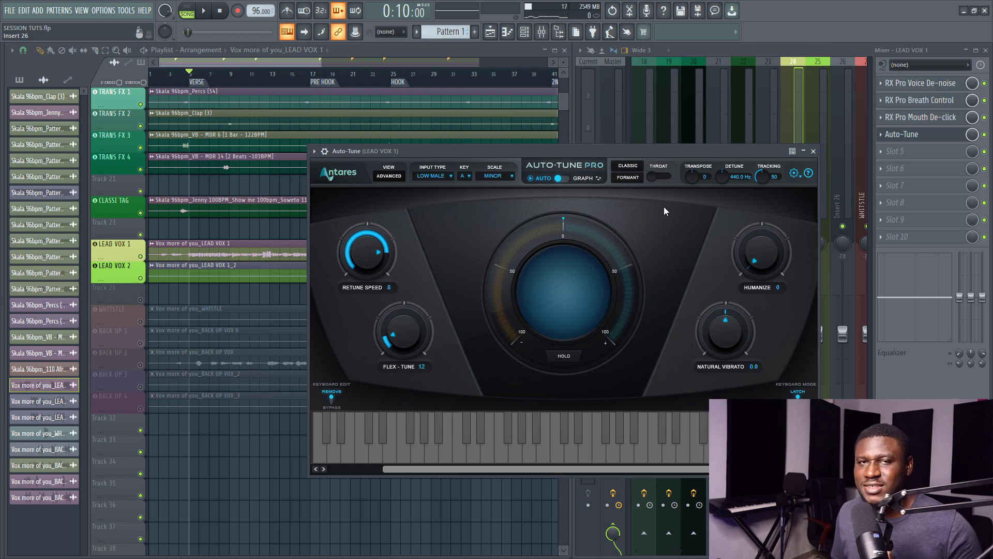
click(813, 152)
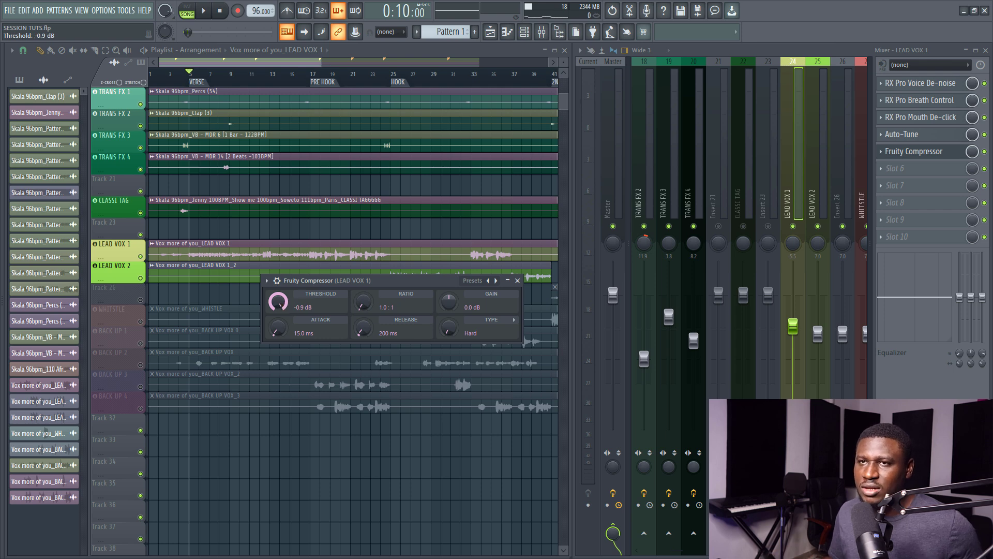
- Set the LEAD VOX 1 Fruity Compressor to a threshold of -15.8 dB and a ratio of 4.3:1, and play the verse
drag(563, 63, 563, 79)
scroll(496, 107, down, 1)
scroll(228, 87, up, 2)
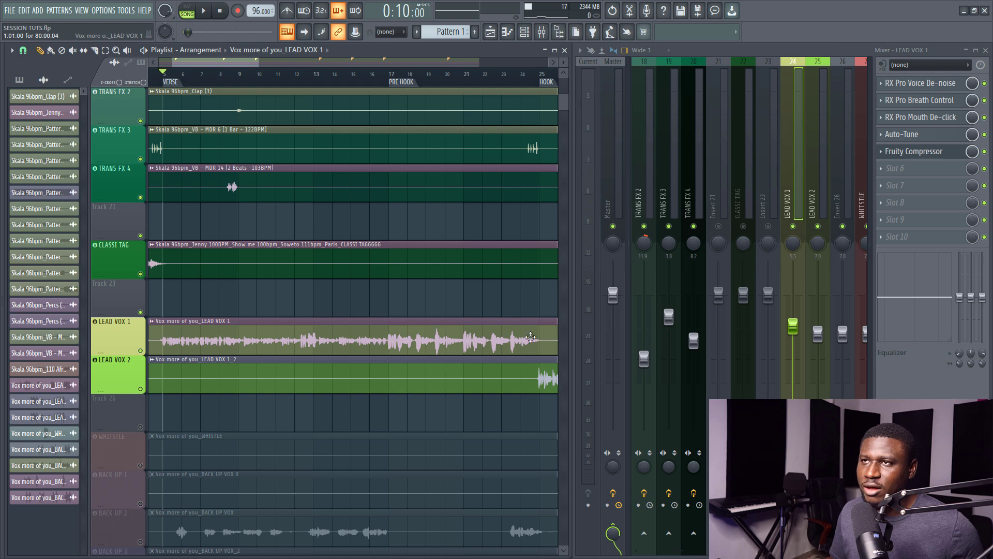
scroll(391, 83, down, 2)
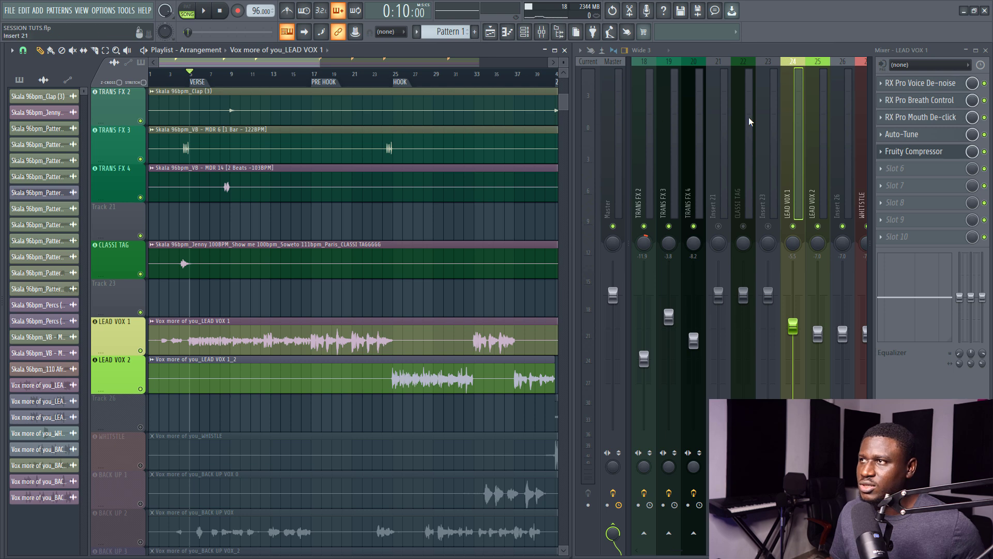
click(941, 152)
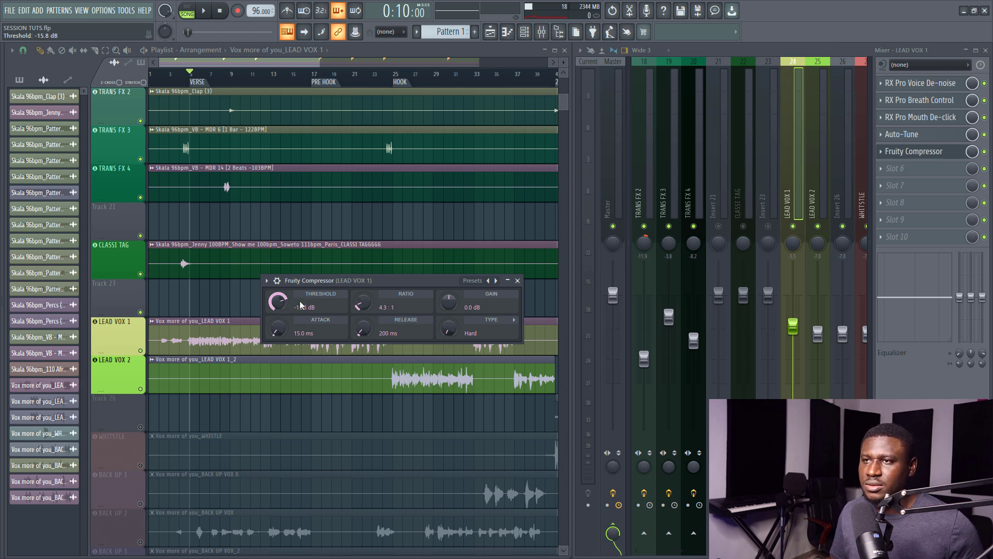
key(space)
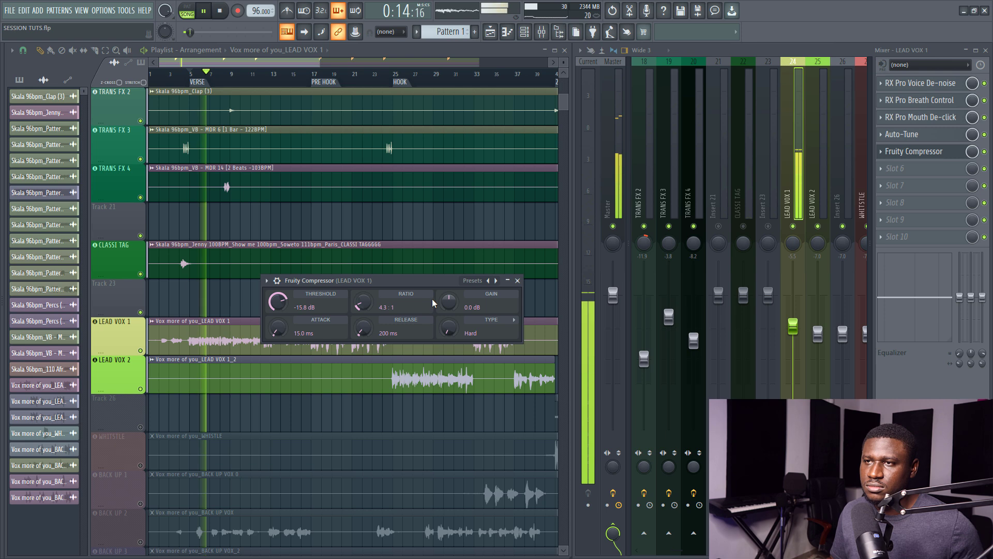
- Fine-tune the compressor by ear during the verse to threshold -18.1 dB, attack 11.8 ms and gain 1.9 dB
drag(450, 300, 449, 299)
drag(279, 328, 278, 330)
scroll(313, 240, down, 3)
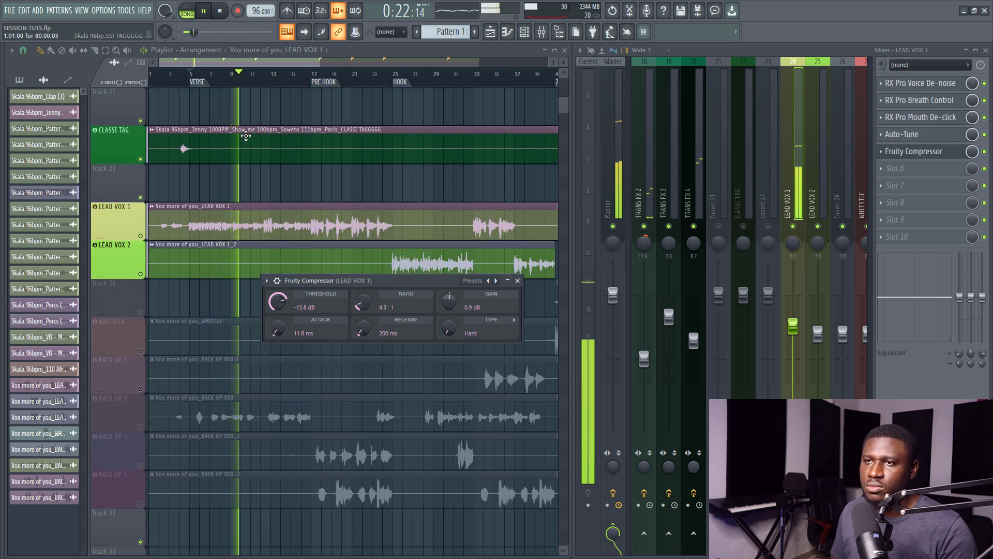
drag(279, 301, 279, 304)
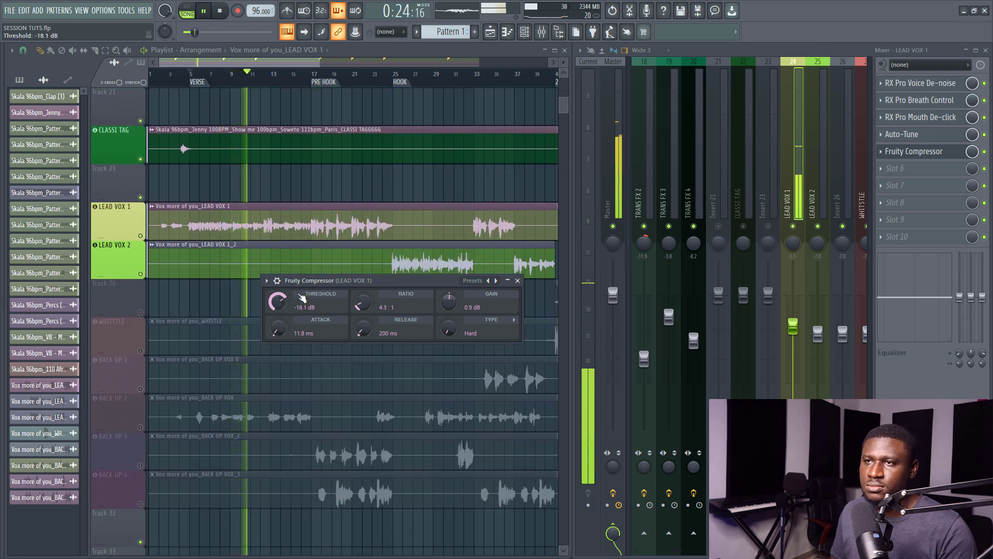
drag(449, 301, 448, 296)
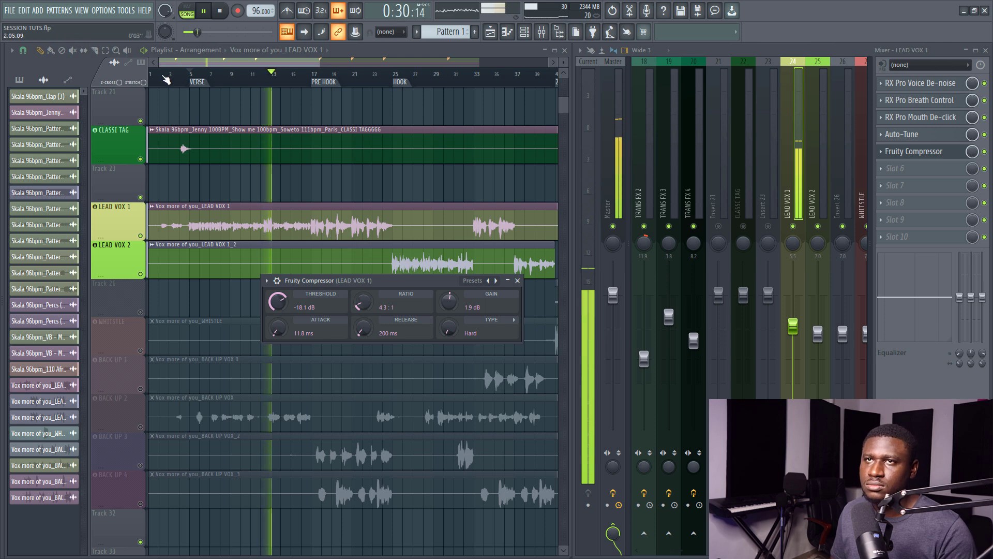
scroll(164, 78, up, 2)
scroll(165, 79, up, 2)
scroll(164, 79, down, 2)
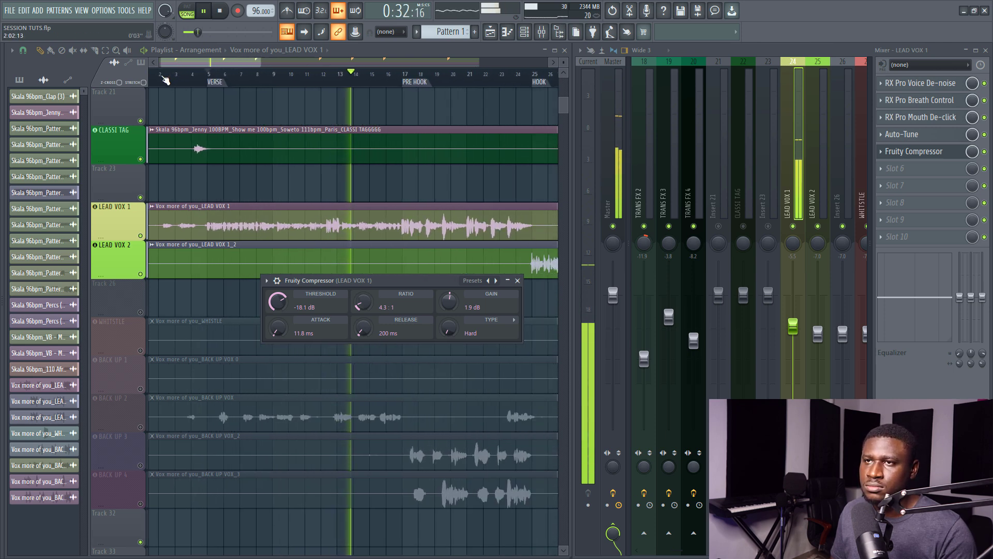
scroll(165, 78, down, 2)
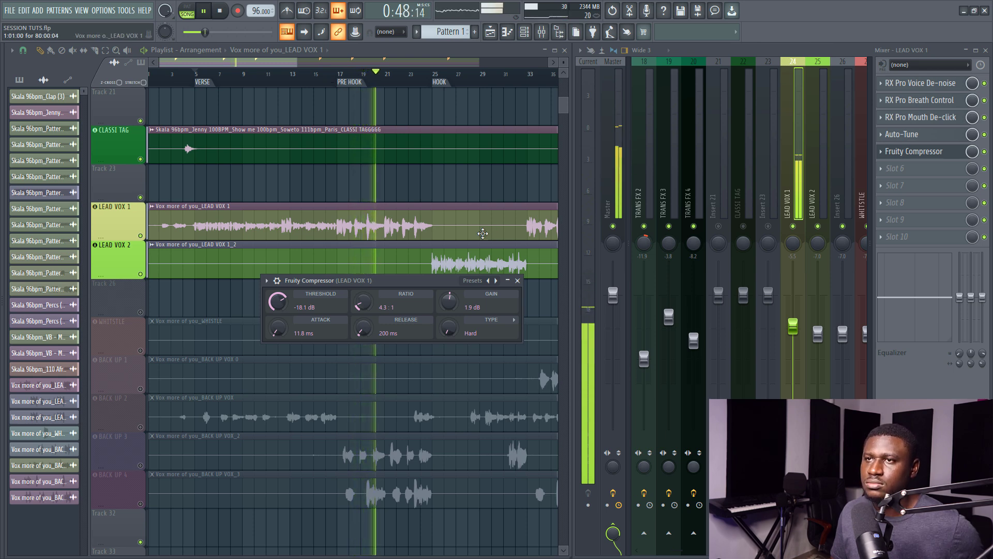
key(space)
- Compare LEAD VOX 1 from just before the pre hook with Fruity Compressor bypassed and enabled
click(314, 82)
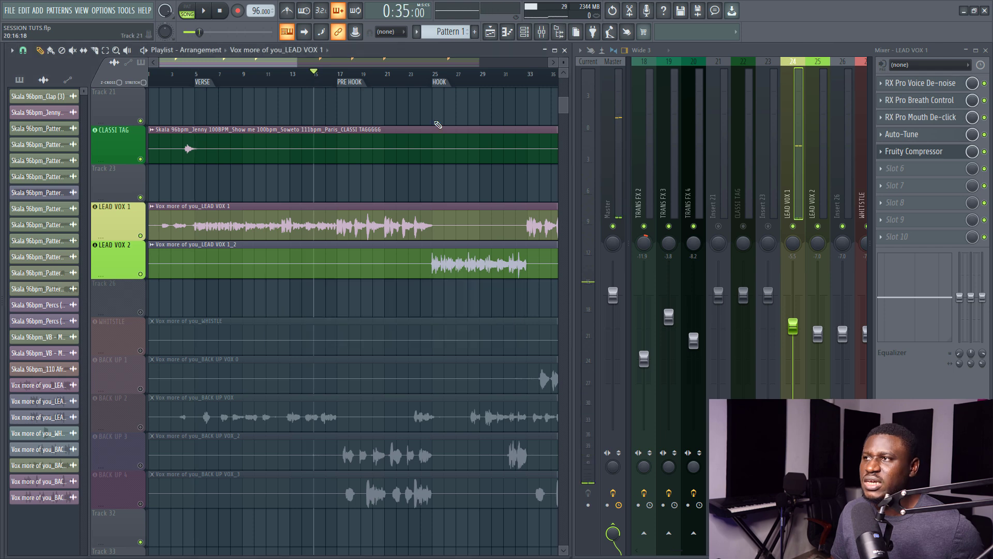
click(924, 154)
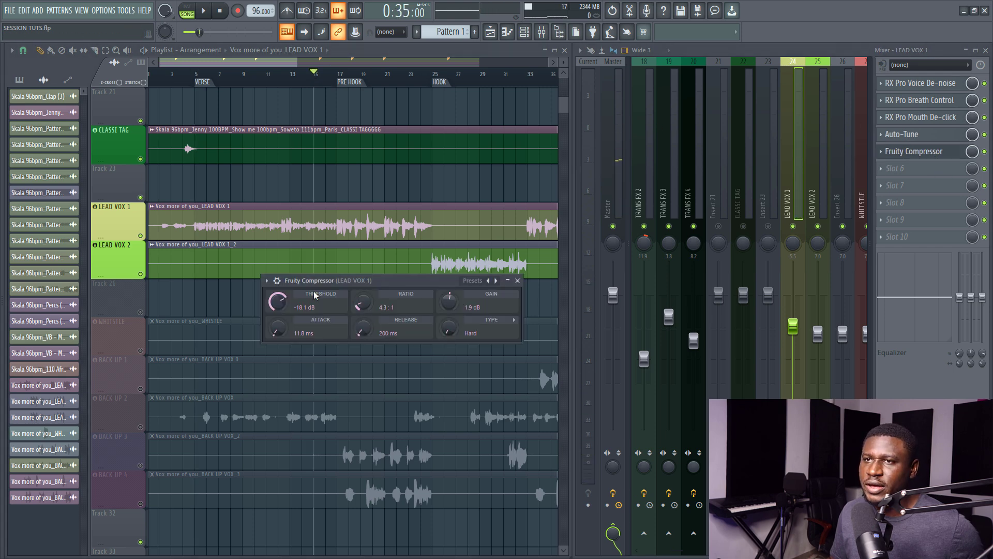
click(277, 281)
key(space)
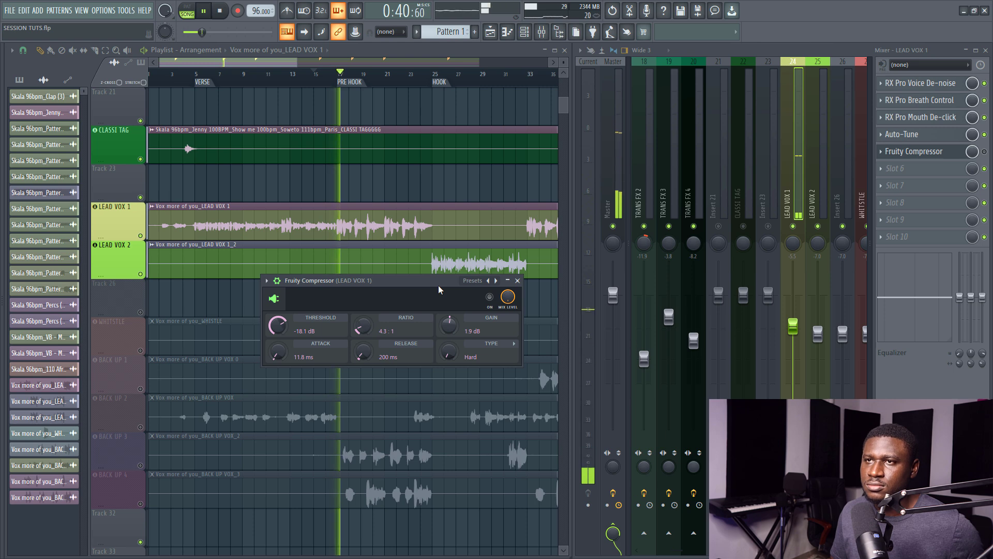
key(space)
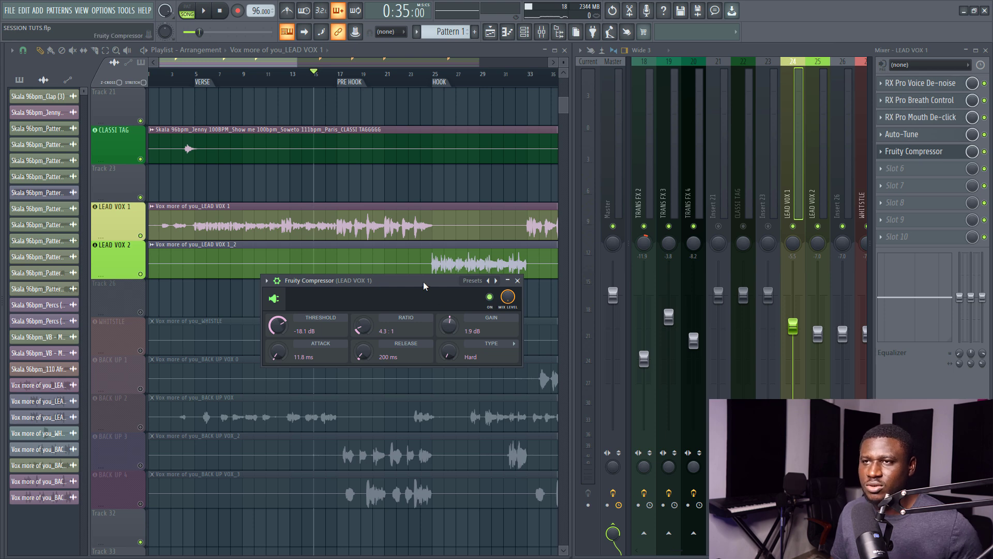
key(space)
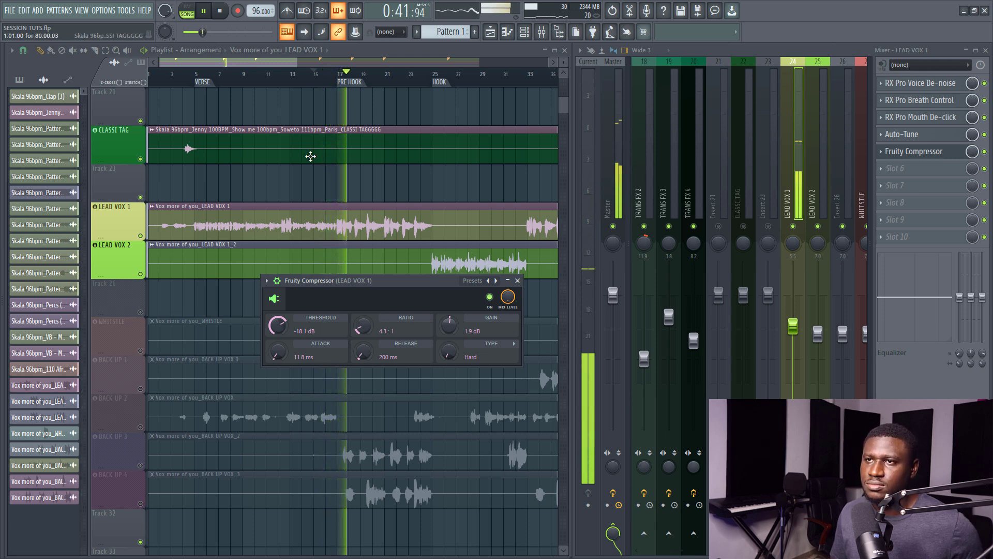
key(space)
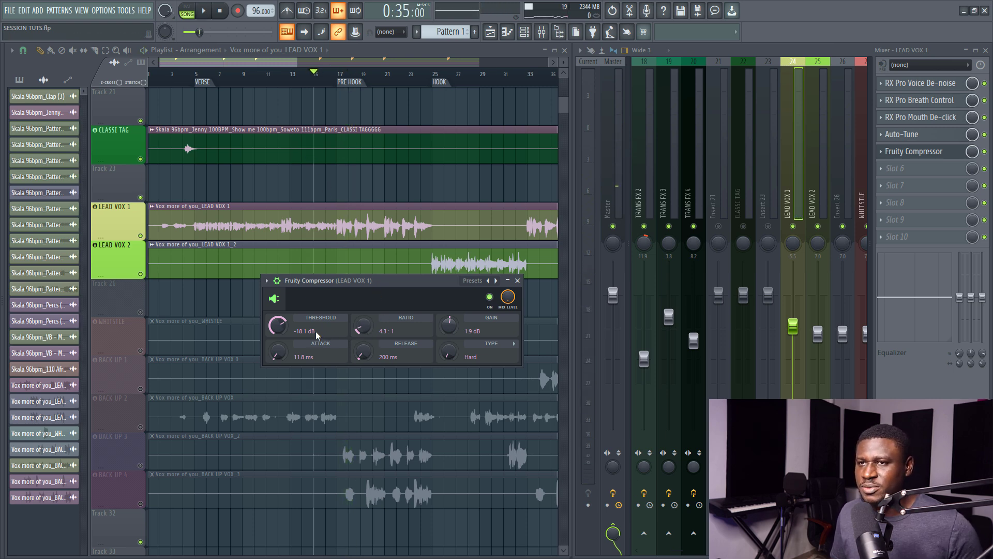
- Listen to the compressed lead vocals from the end of the pre hook through the hook
drag(379, 298, 349, 297)
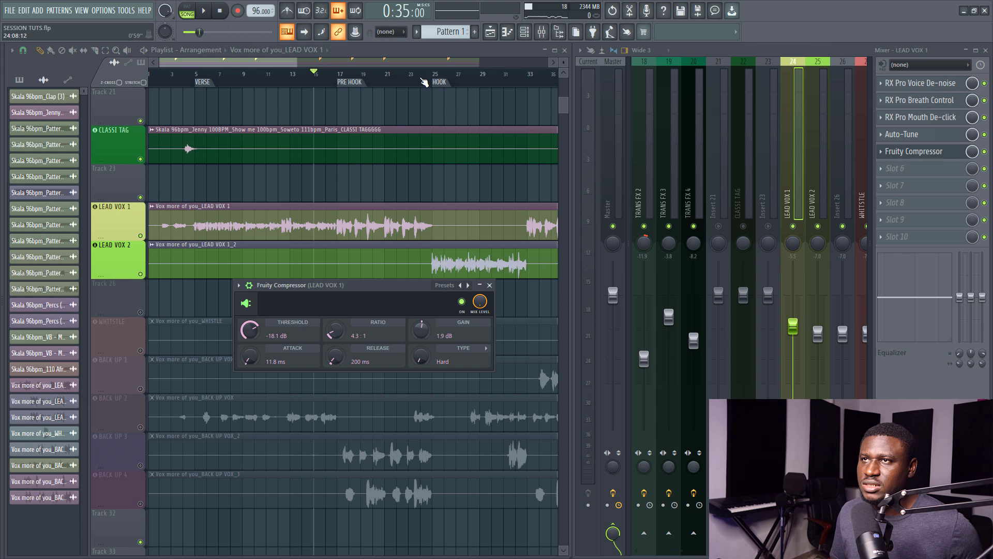
click(413, 79)
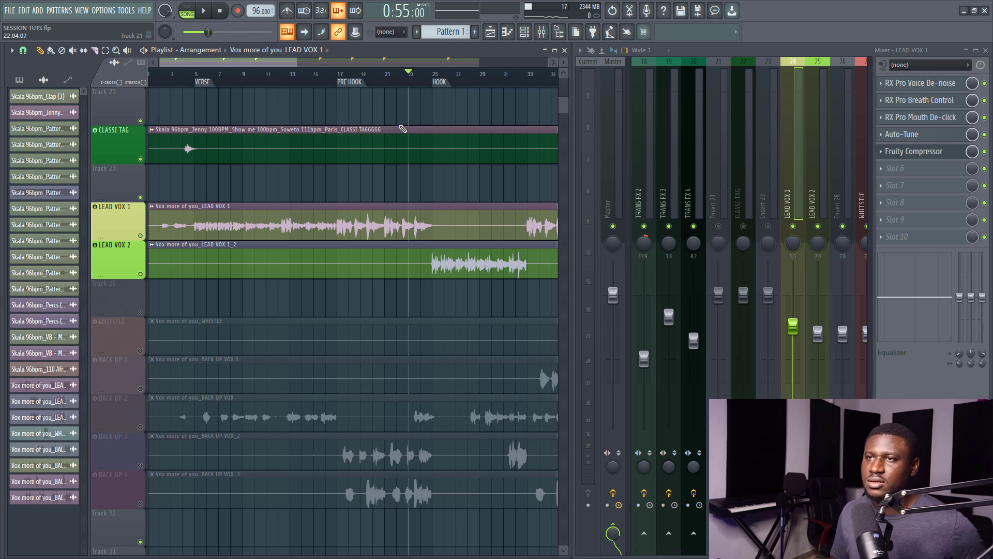
key(space)
click(394, 79)
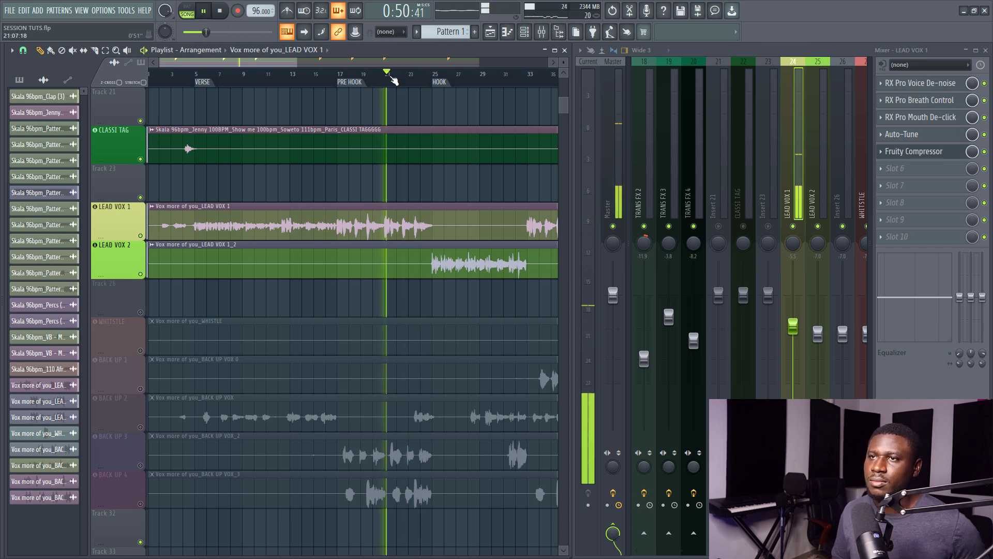
scroll(394, 79, down, 3)
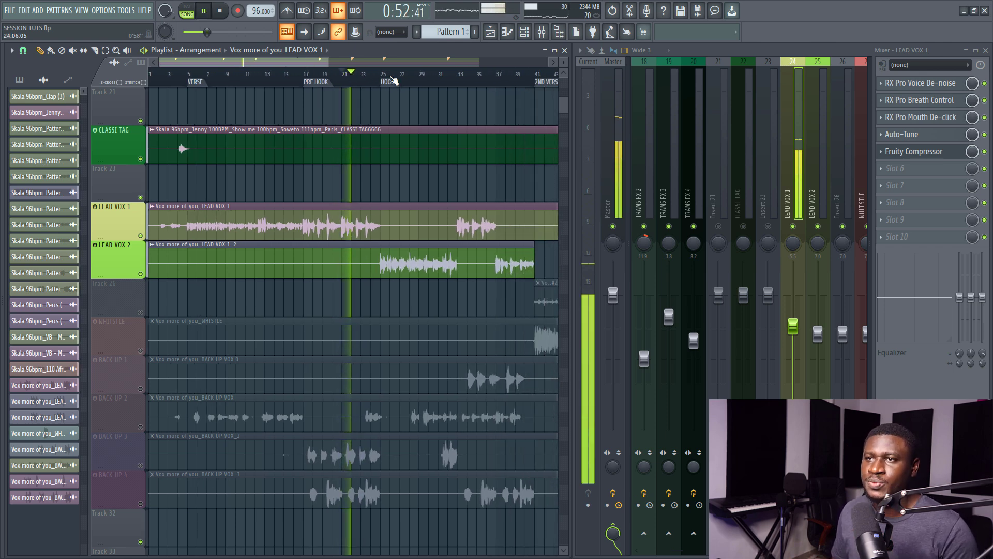
scroll(347, 82, up, 2)
scroll(347, 82, up, 1)
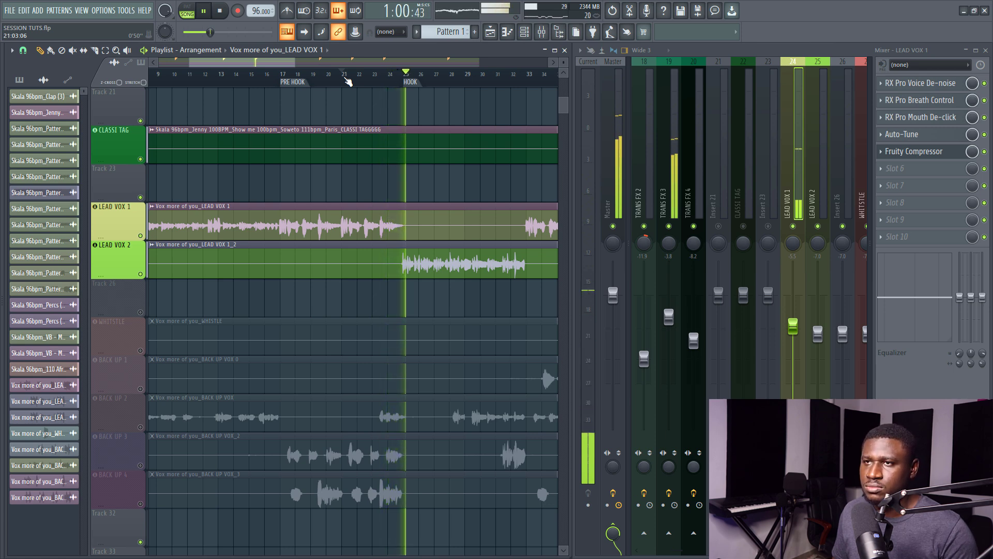
scroll(348, 82, down, 2)
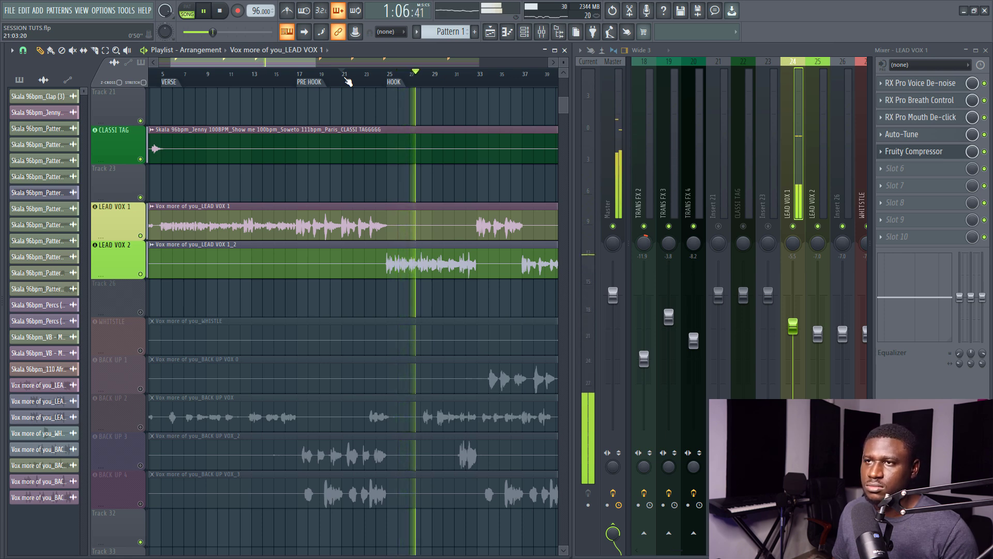
scroll(348, 81, down, 1)
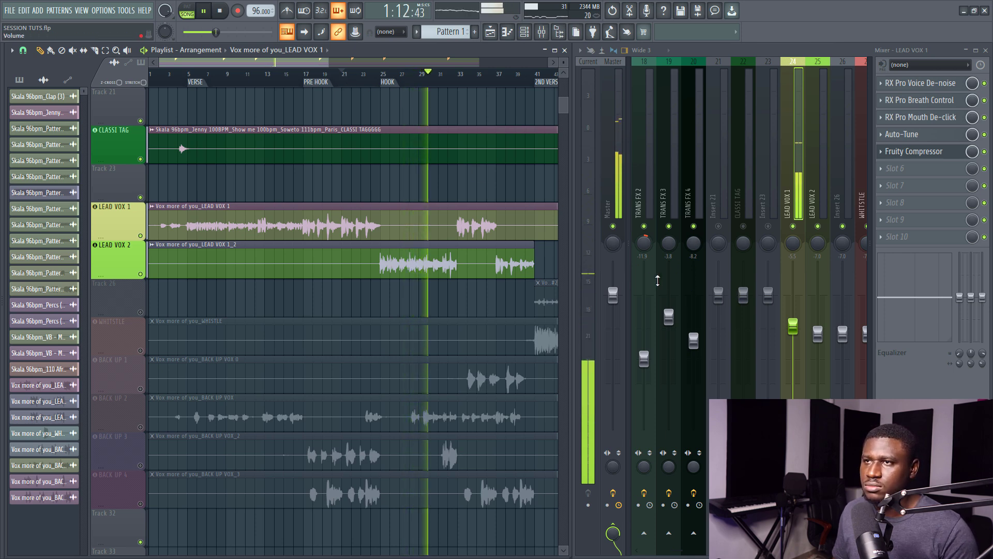
scroll(279, 76, down, 3)
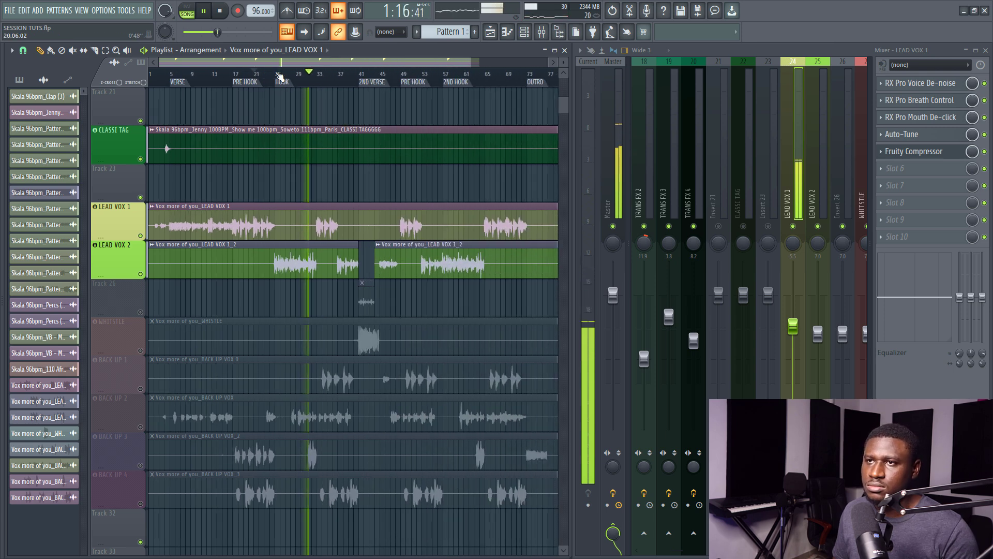
scroll(279, 76, up, 3)
scroll(279, 76, up, 2)
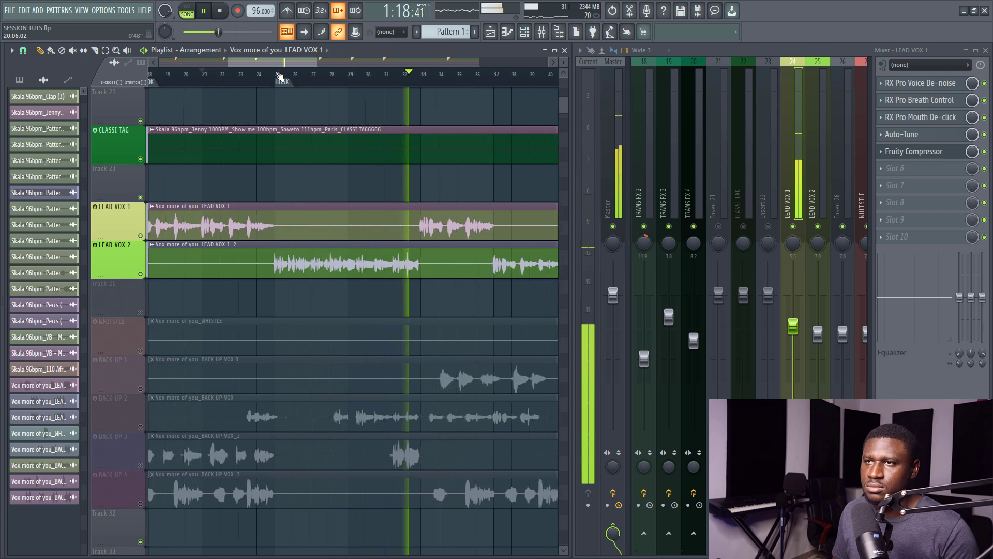
scroll(280, 77, down, 1)
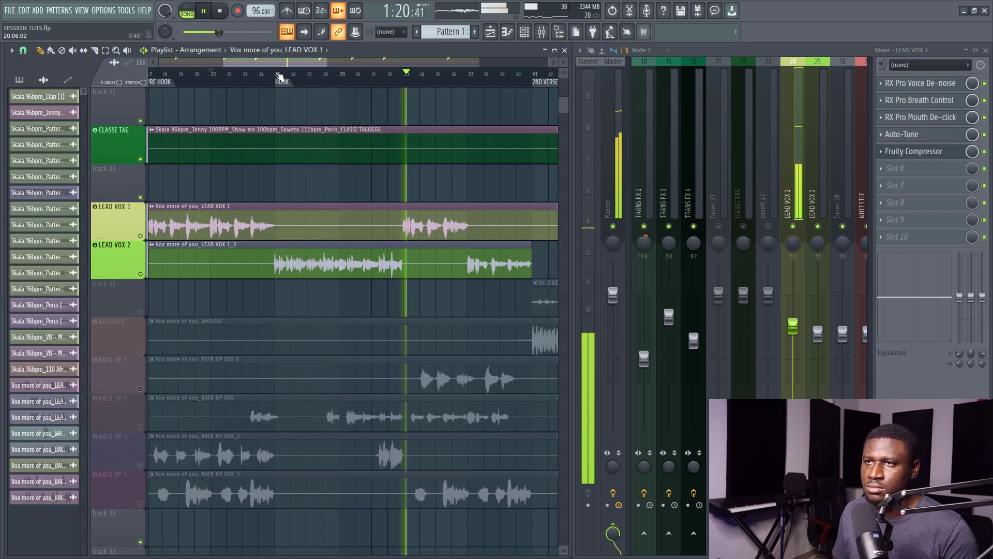
- Check the settings of the LEAD VOX 1_2 audio clip and replay the hook from bar 31
double_click(317, 243)
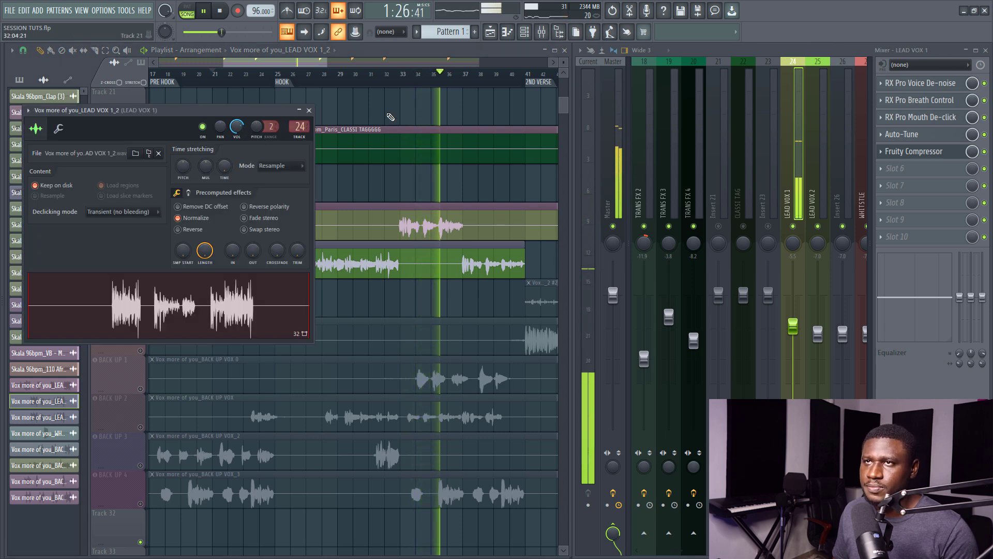
click(370, 76)
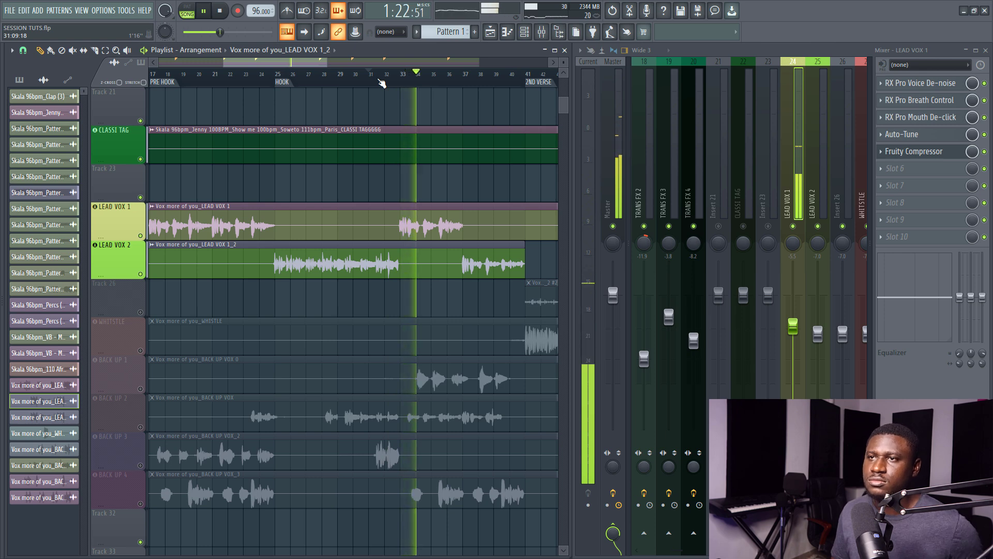
key(space)
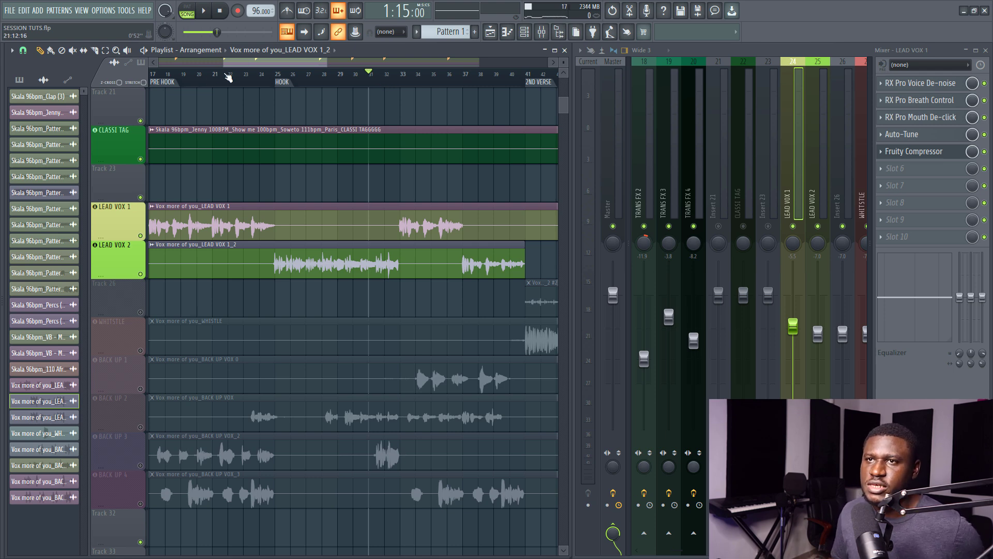
- Add Fruity Parametric EQ 2 to slot 6 of LEAD VOX 1 and set band 1 to a high pass at 131 Hz
scroll(228, 78, down, 3)
click(195, 75)
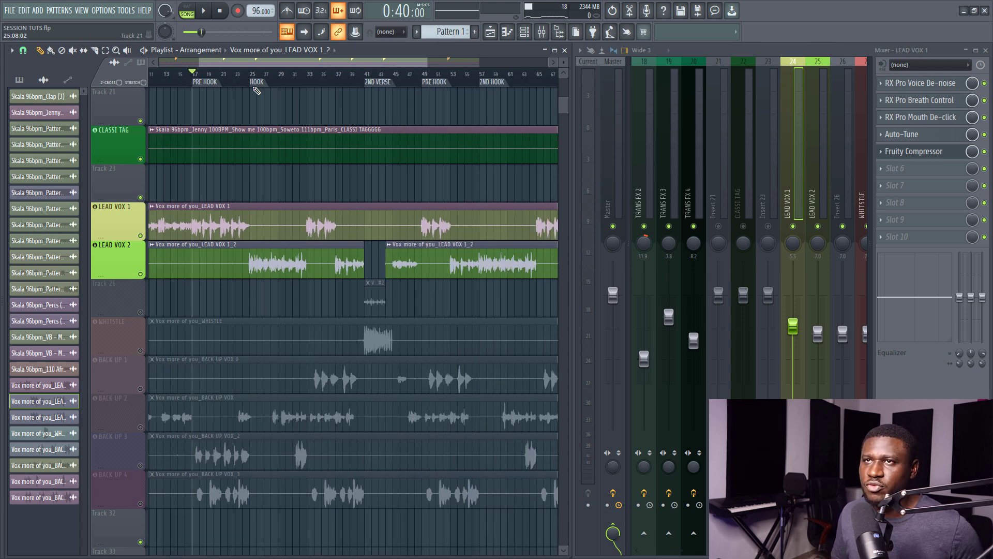
drag(263, 65, 238, 67)
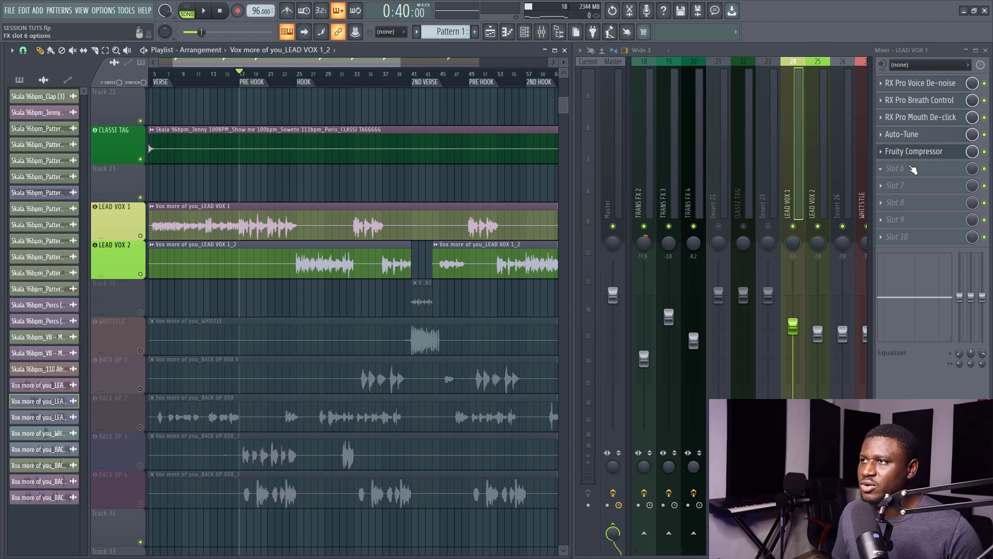
click(914, 170)
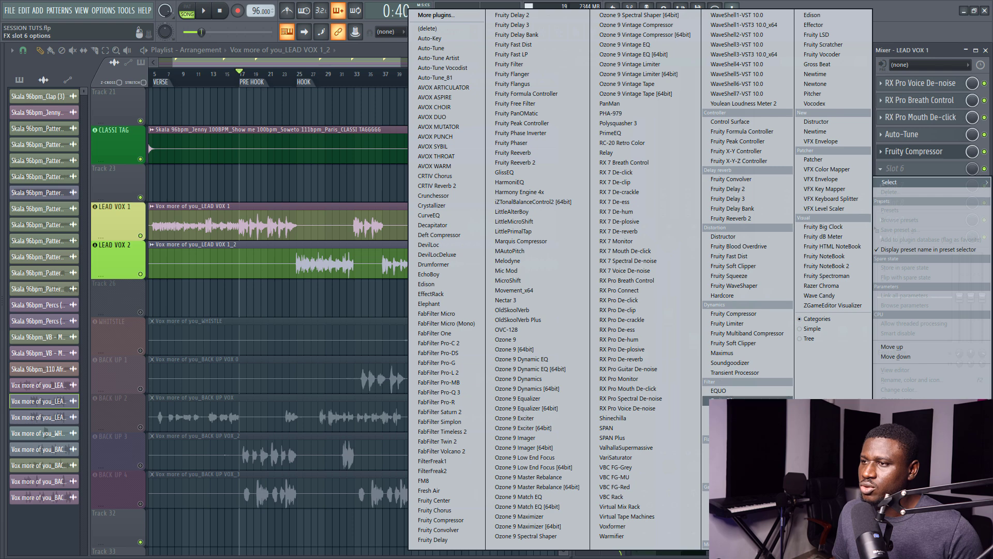
click(745, 402)
drag(299, 193, 577, 195)
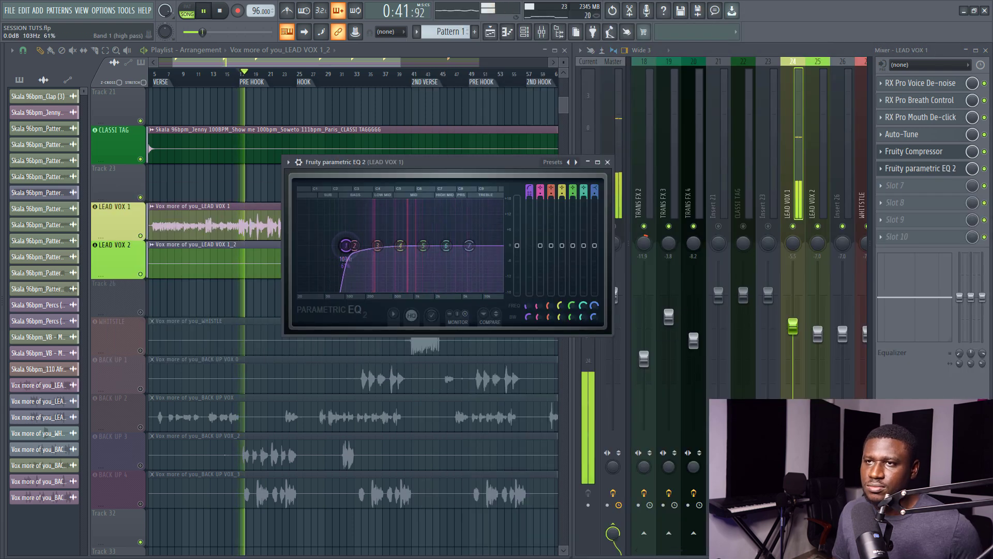
drag(346, 245, 353, 245)
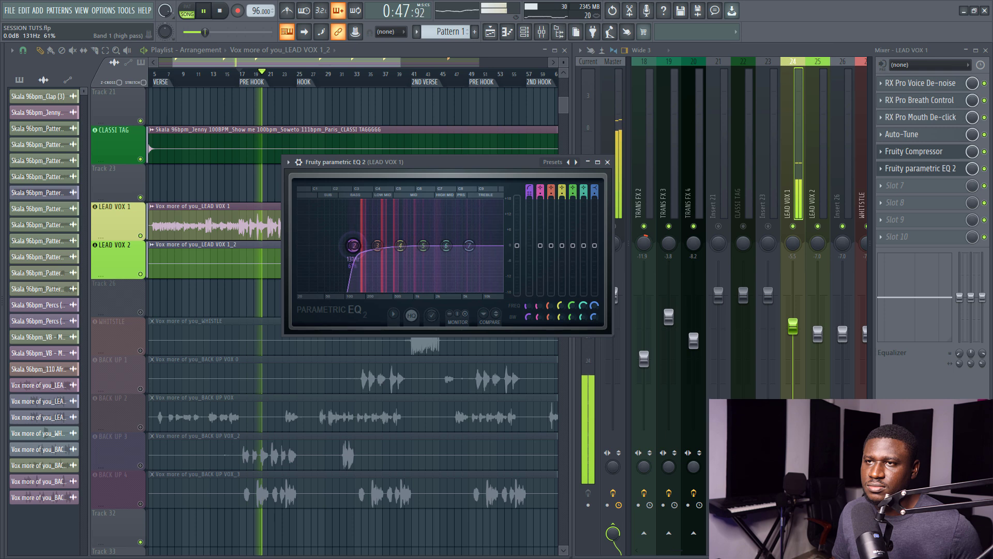
- Sweep narrow boosts with bands 5 and 6 of the LEAD VOX 1 EQ and turn both bands into cuts
drag(433, 250, 419, 201)
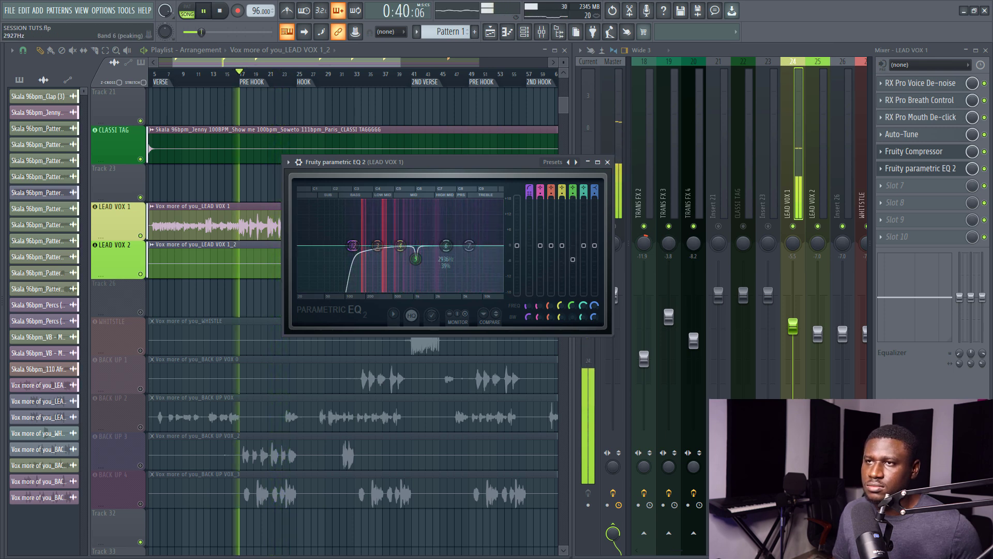
drag(454, 207, 449, 203)
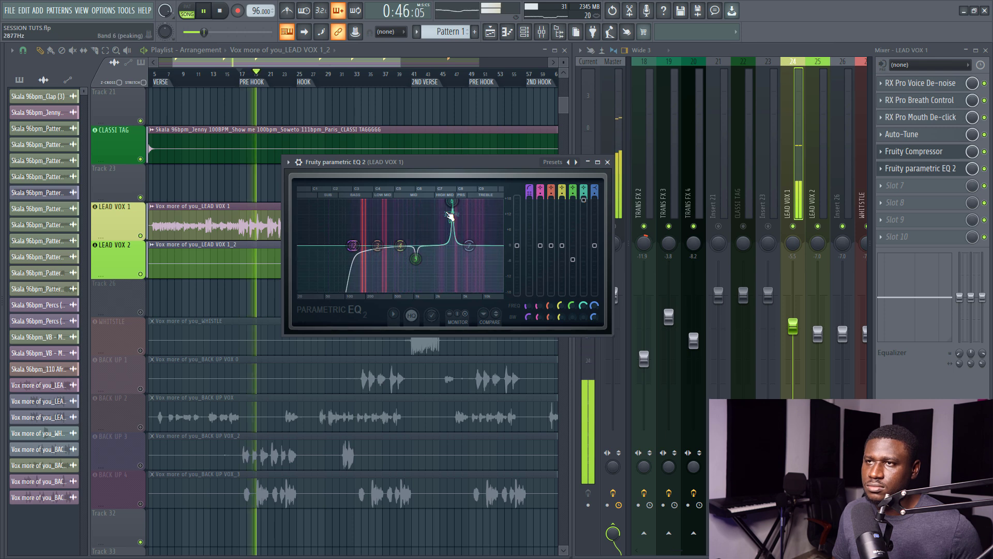
drag(452, 201, 442, 200)
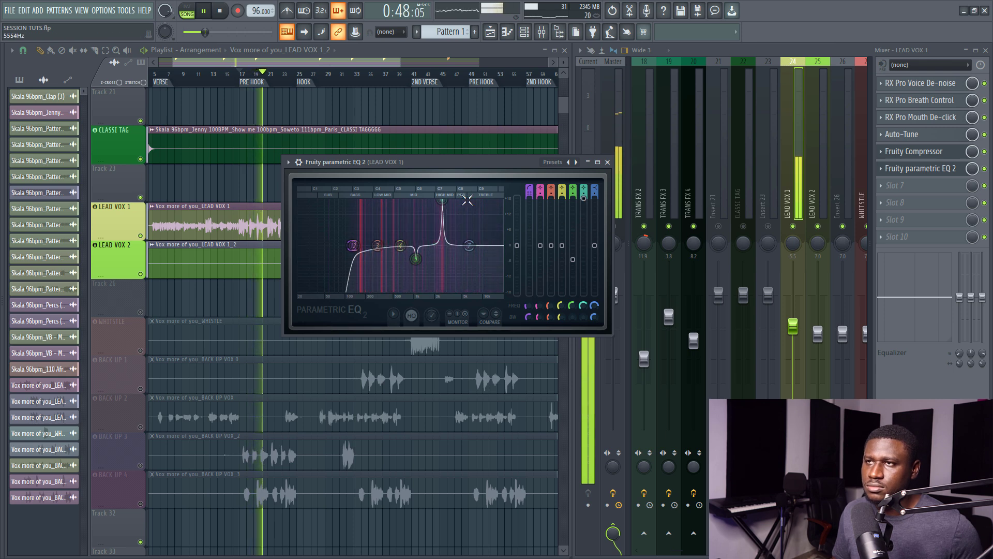
drag(587, 201, 583, 257)
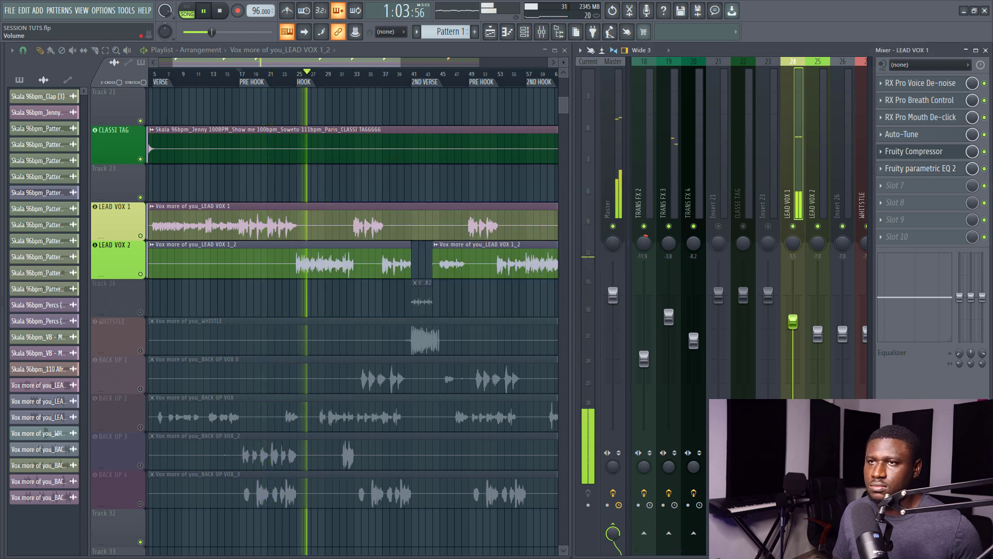
- Lower the LEAD VOX 1 mixer fader to about -7.5 dB during playback and return to the start of the verse
drag(793, 326, 793, 322)
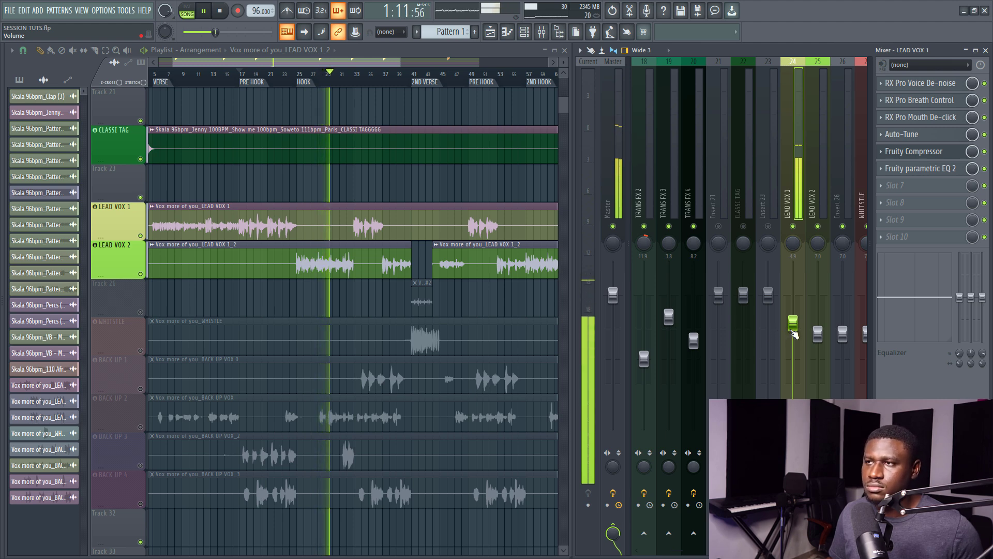
drag(794, 328, 796, 352)
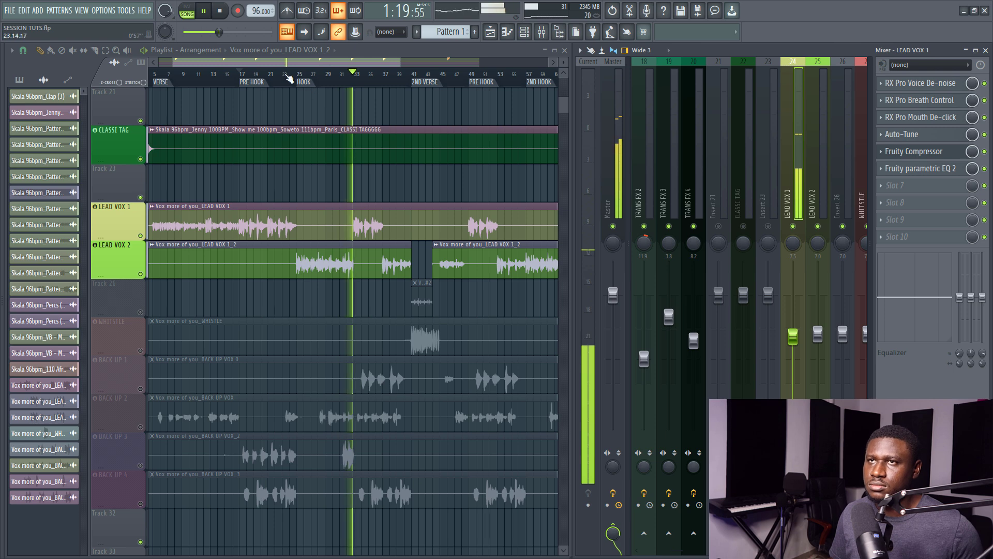
scroll(291, 77, down, 2)
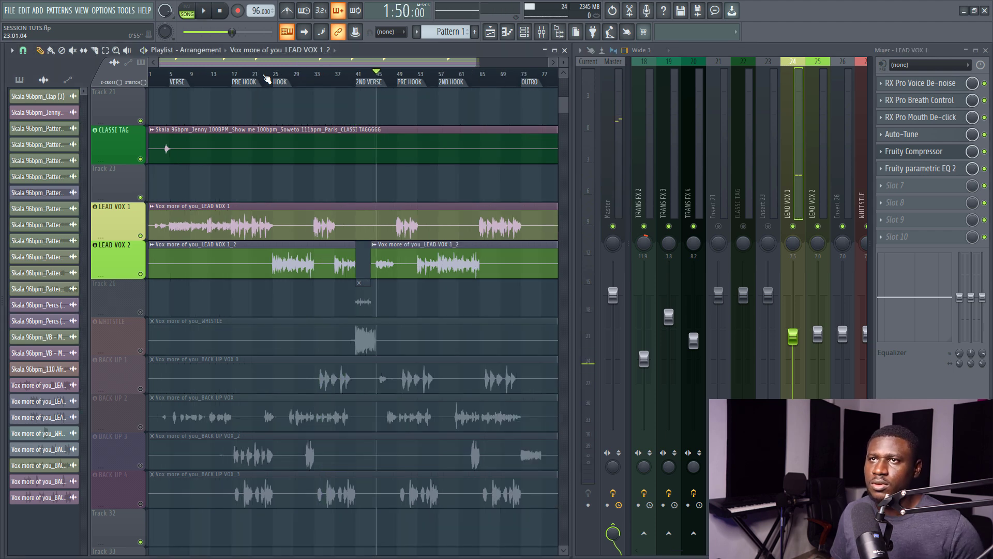
drag(264, 75, 190, 74)
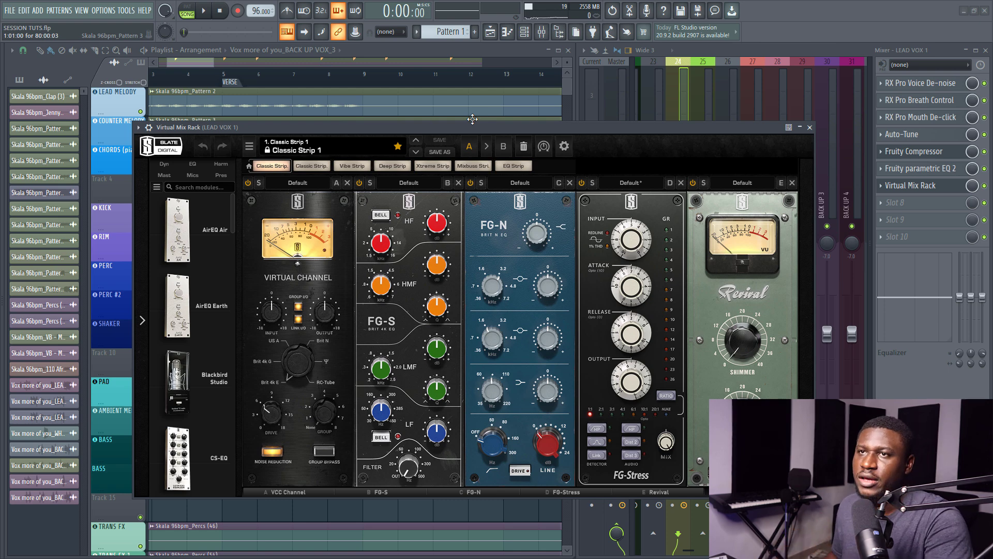
- Load the Airy Vocals 2 factory preset from the Vocals category in Virtual Mix Rack on LEAD VOX 1
click(297, 151)
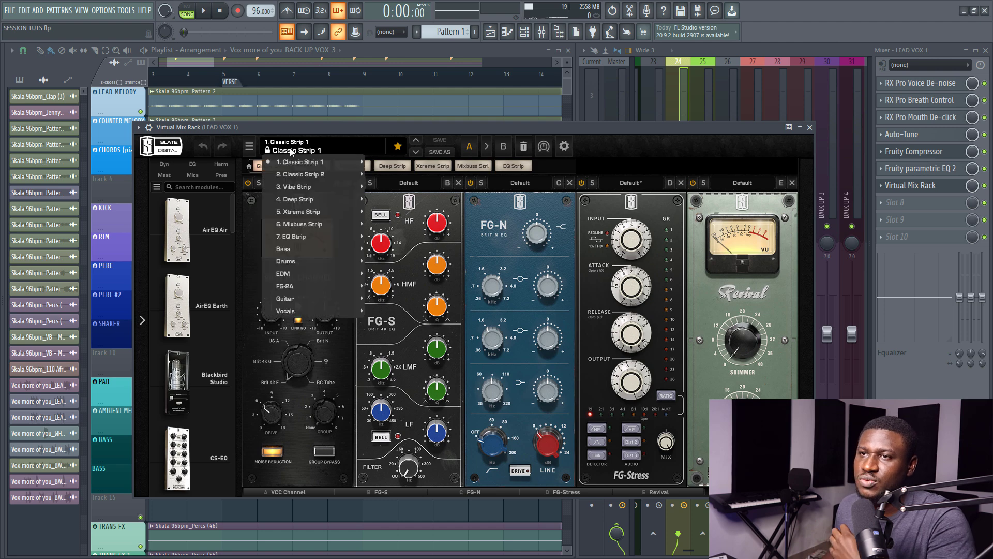
mouse_move(298, 310)
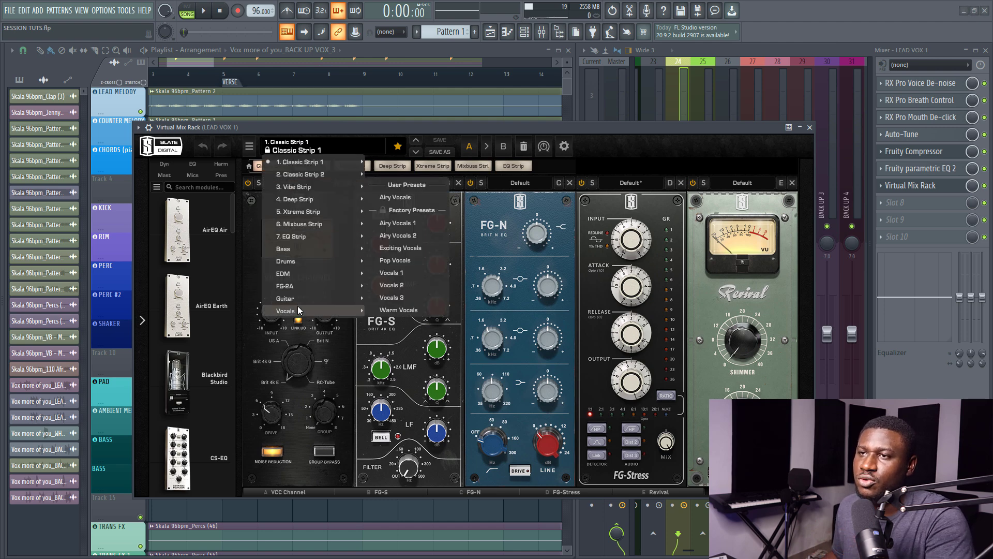
click(403, 235)
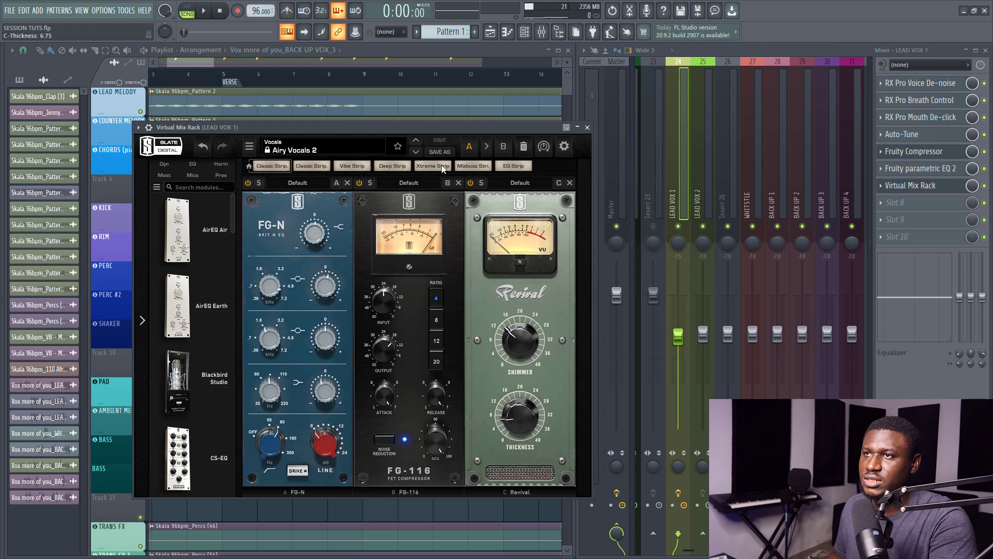
- Listen to LEAD VOX 1 from the VERSE marker with the Airy Vocals 2 preset active and Virtual Mix Rack open
drag(439, 126, 538, 223)
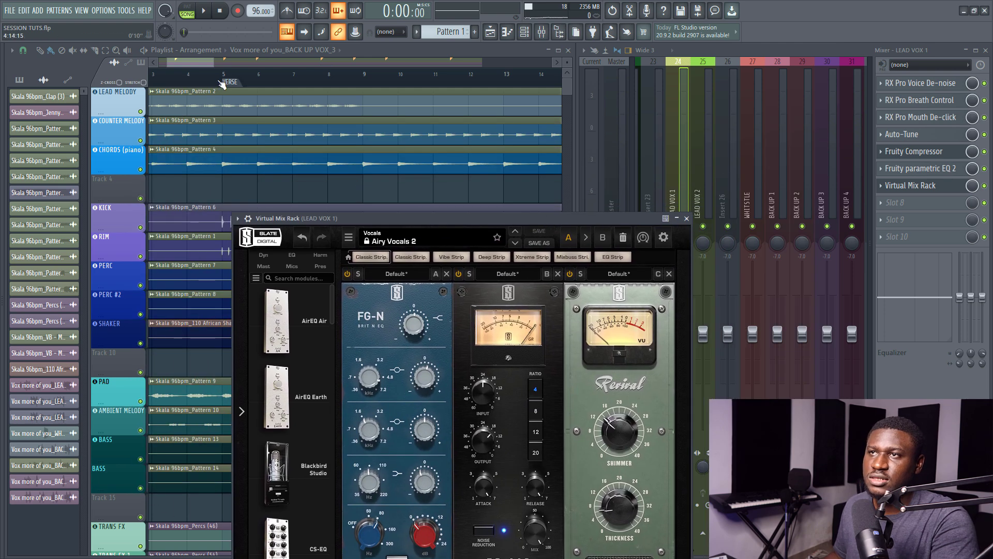
click(227, 81)
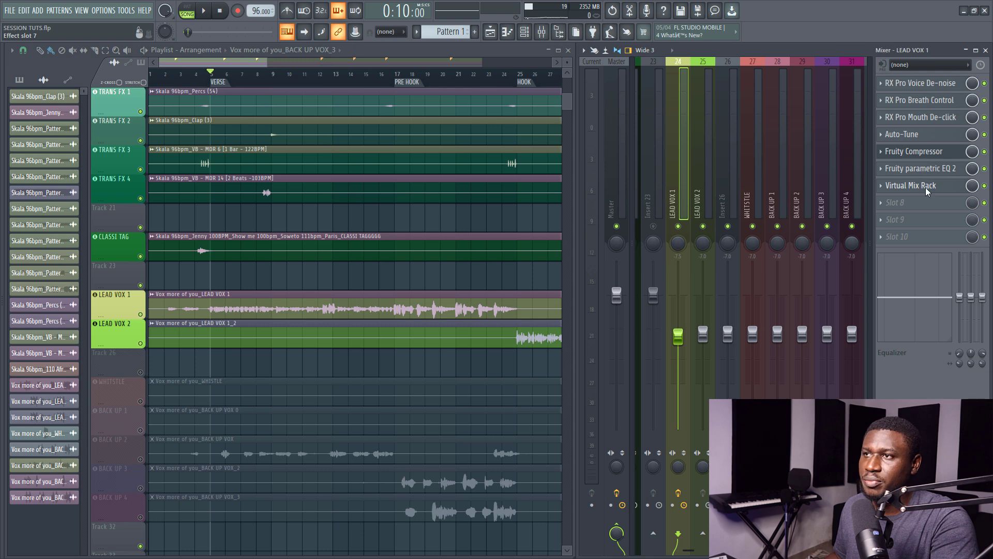
click(911, 185)
drag(429, 219, 492, 167)
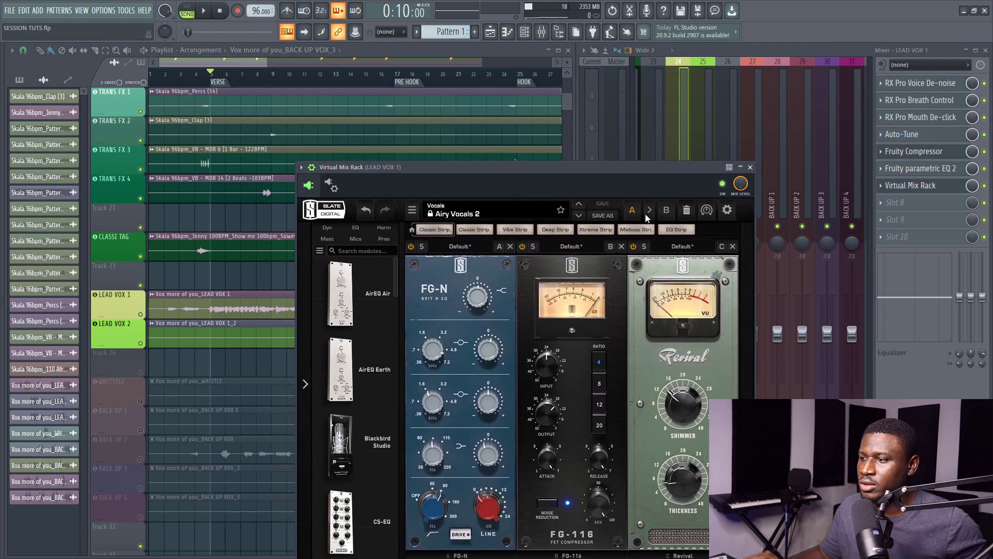
key(space)
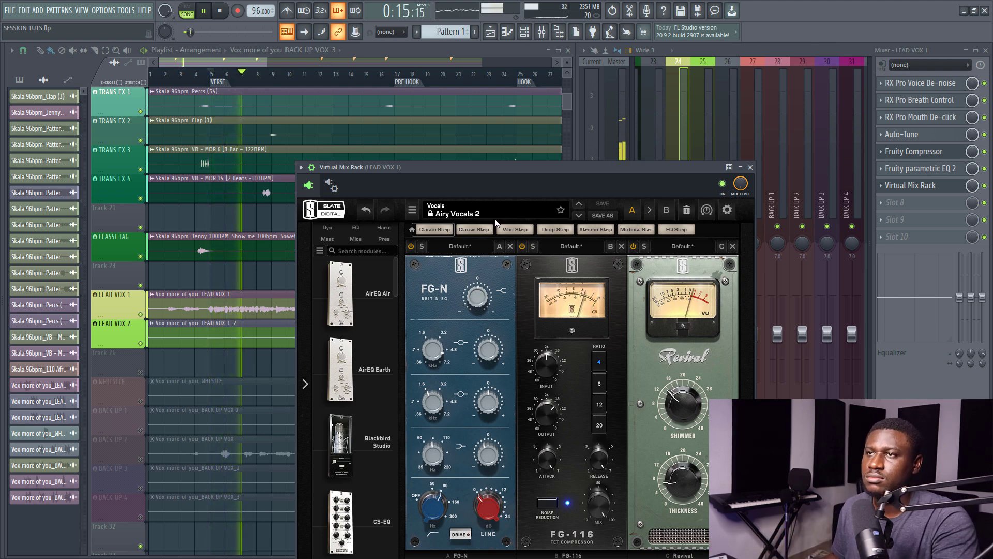
drag(526, 170, 617, 138)
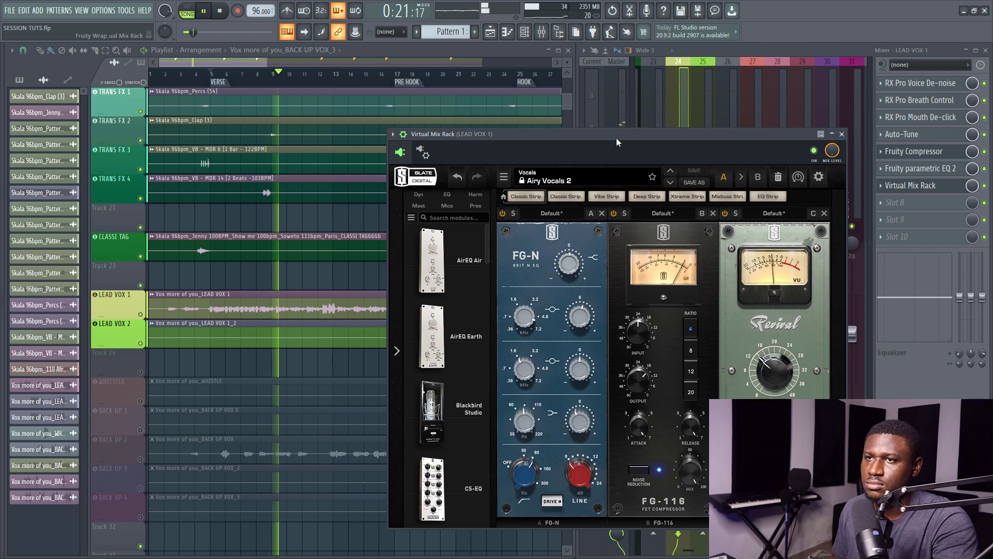
scroll(347, 266, down, 1)
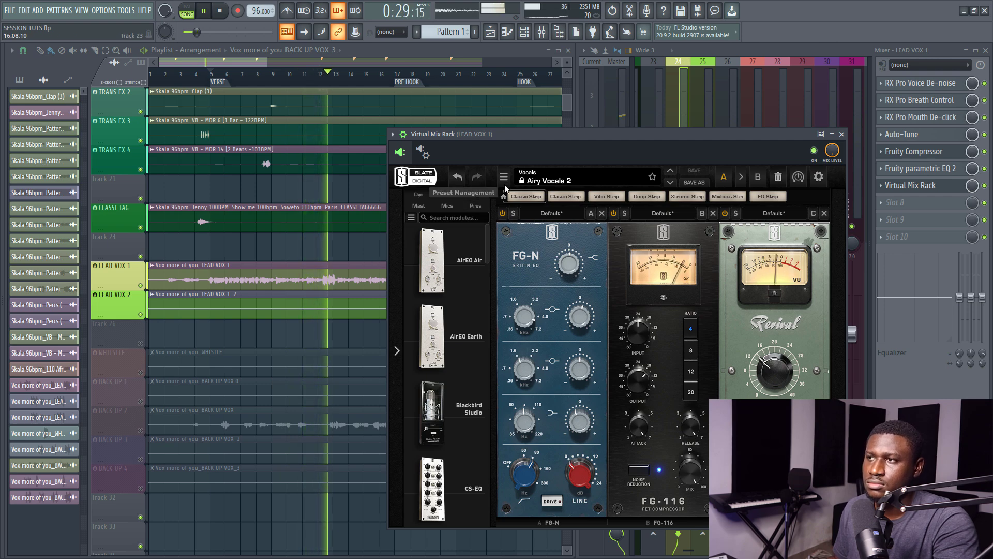
mouse_move(562, 137)
mouse_down()
mouse_move(573, 137)
mouse_move(547, 139)
mouse_up()
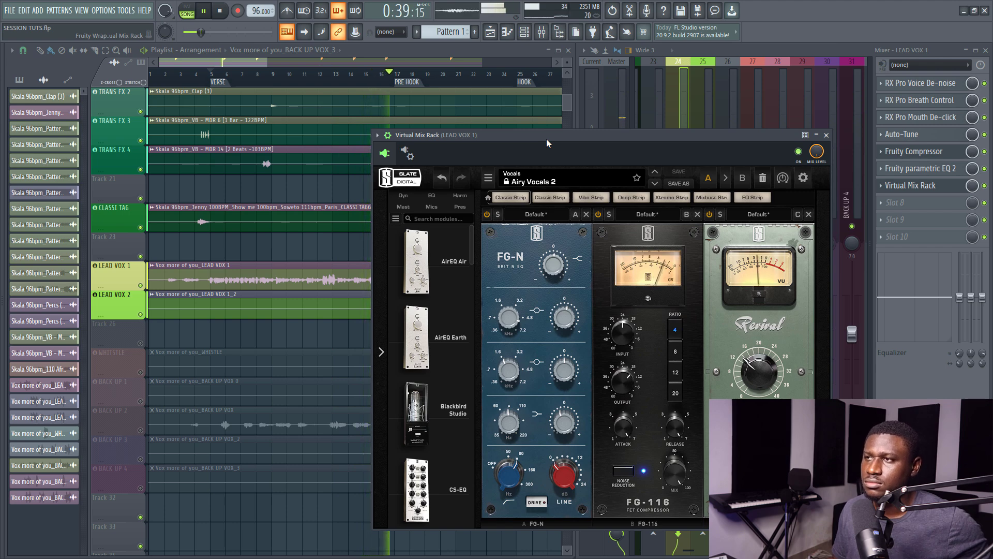
key(space)
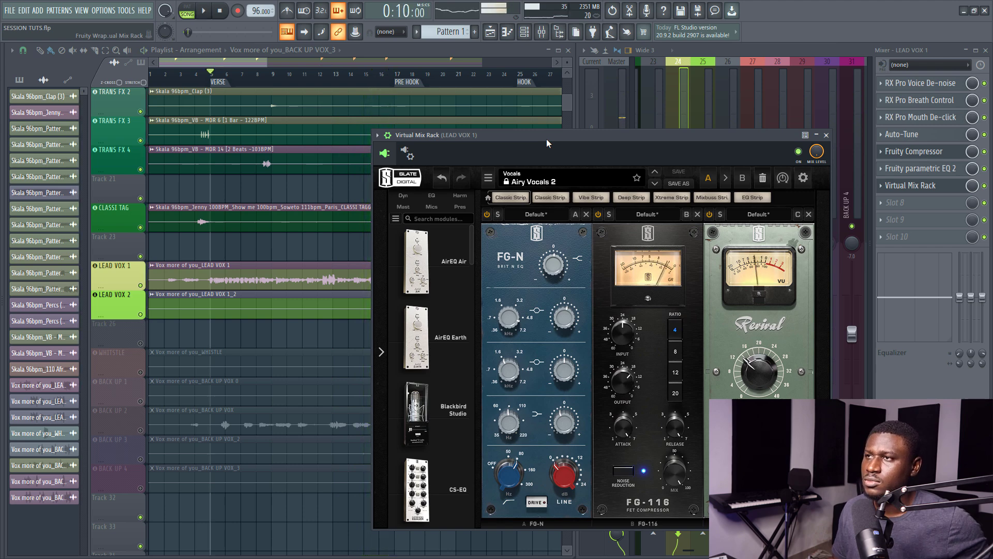
- Play the verse with Virtual Mix Rack switched off, stop playback, and switch the plugin back on
click(388, 136)
click(391, 137)
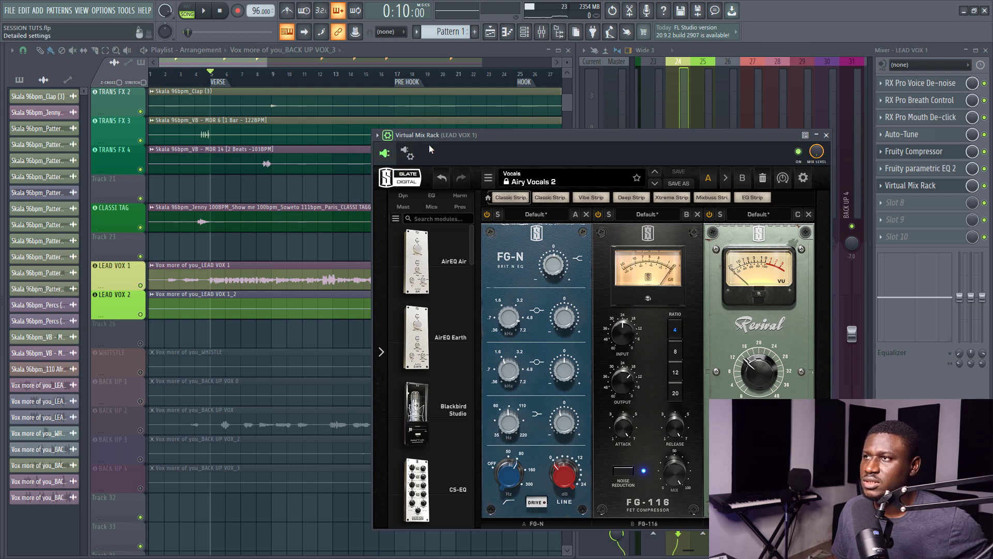
click(798, 152)
key(space)
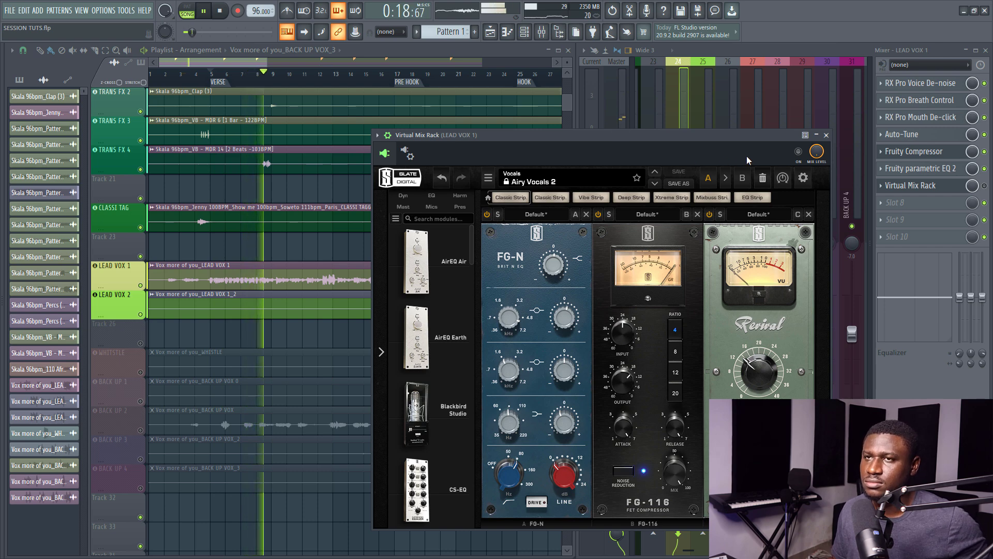
key(space)
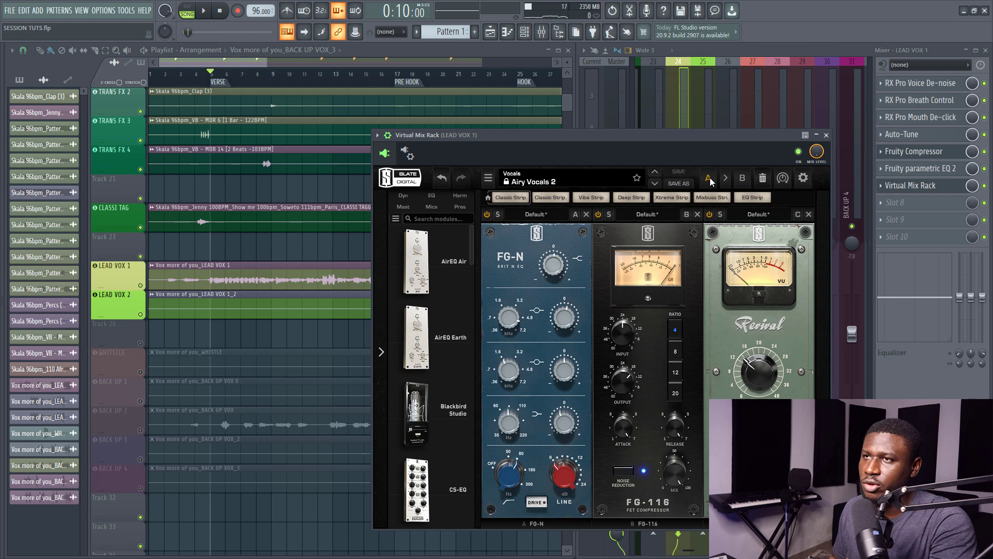
- Lower the Revival module's Shimmer, set its Thickness to 4.20, and check the verse before closing Virtual Mix Rack
drag(564, 137, 486, 101)
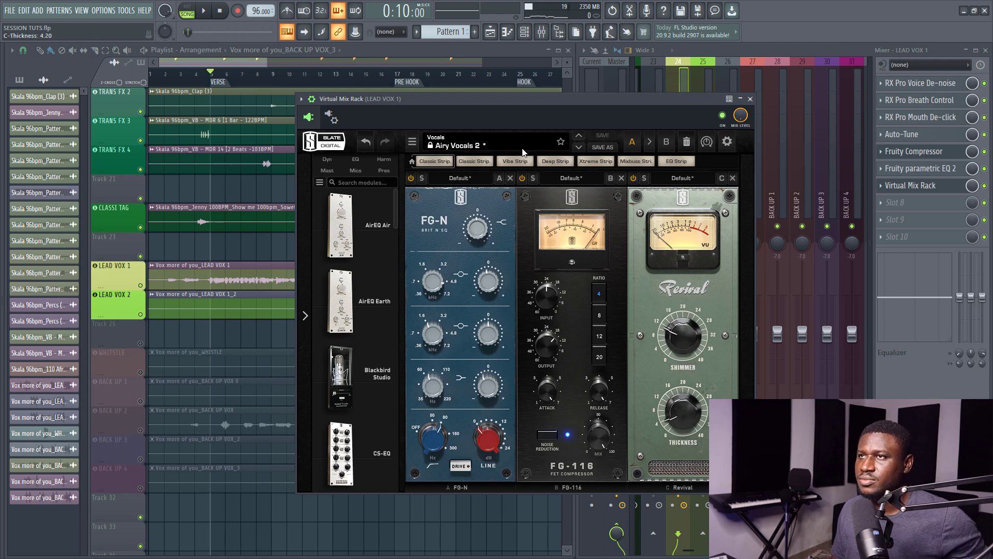
key(space)
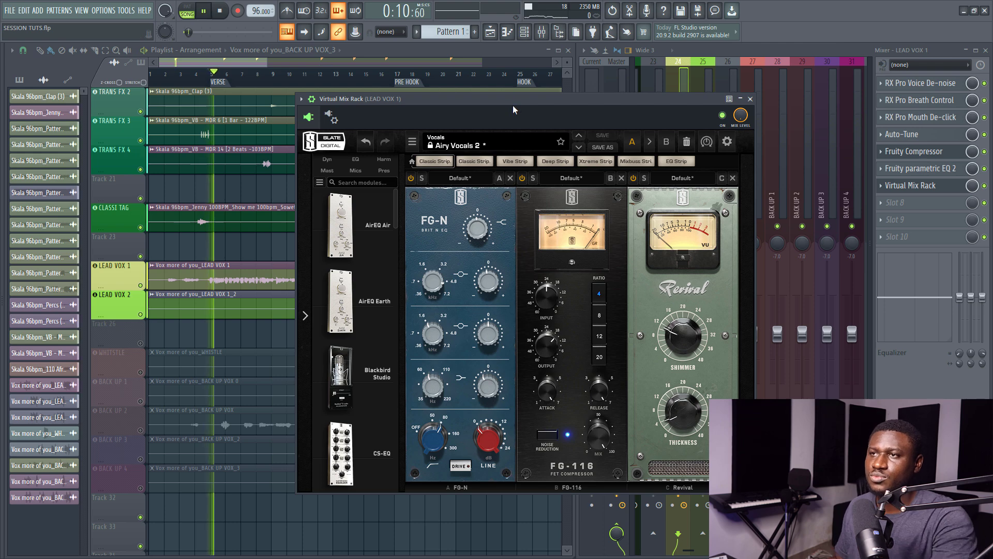
drag(687, 336, 687, 339)
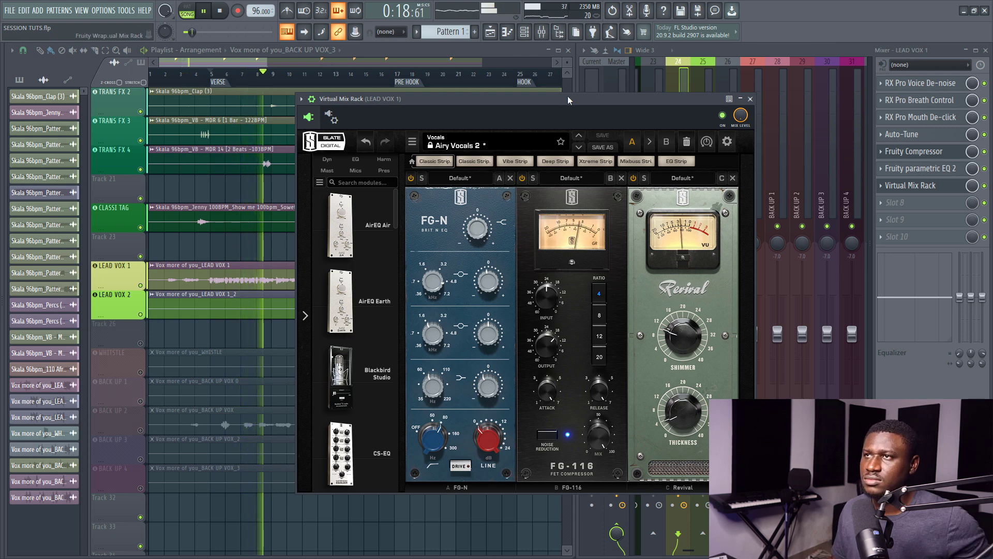
key(space)
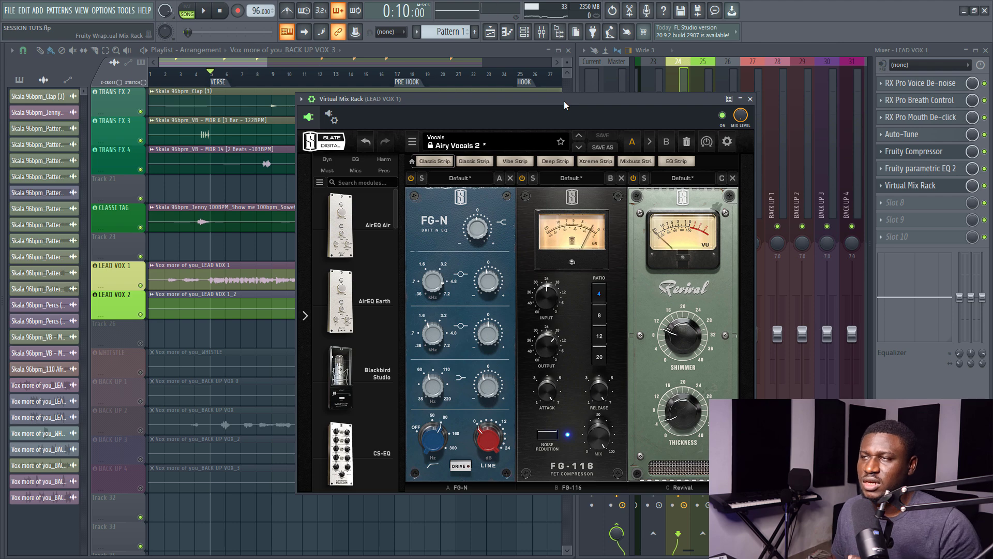
click(749, 99)
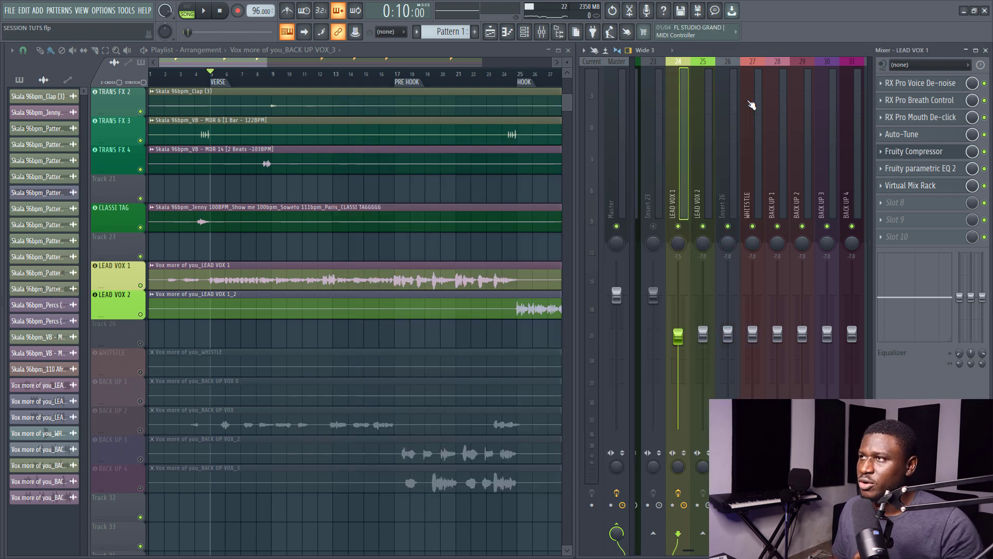
- Raise the RX Pro Breath Control sensitivity on LEAD VOX 1 to 60.0 while checking the verse
click(941, 105)
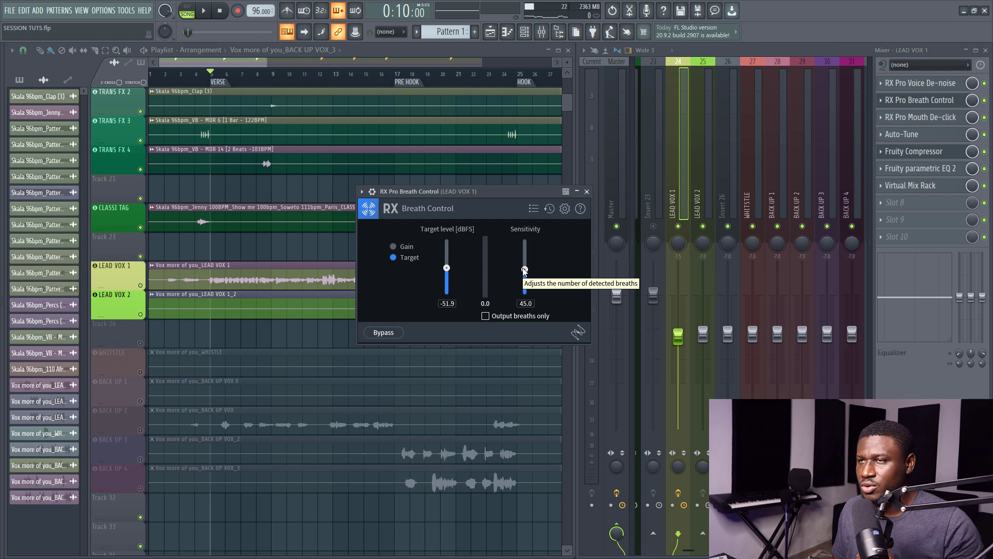
scroll(525, 270, up, 1)
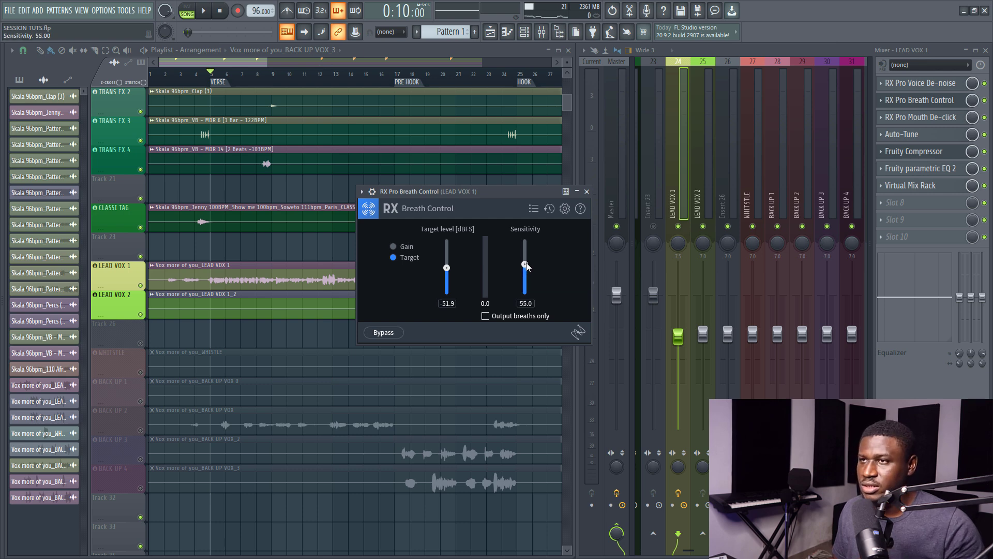
key(space)
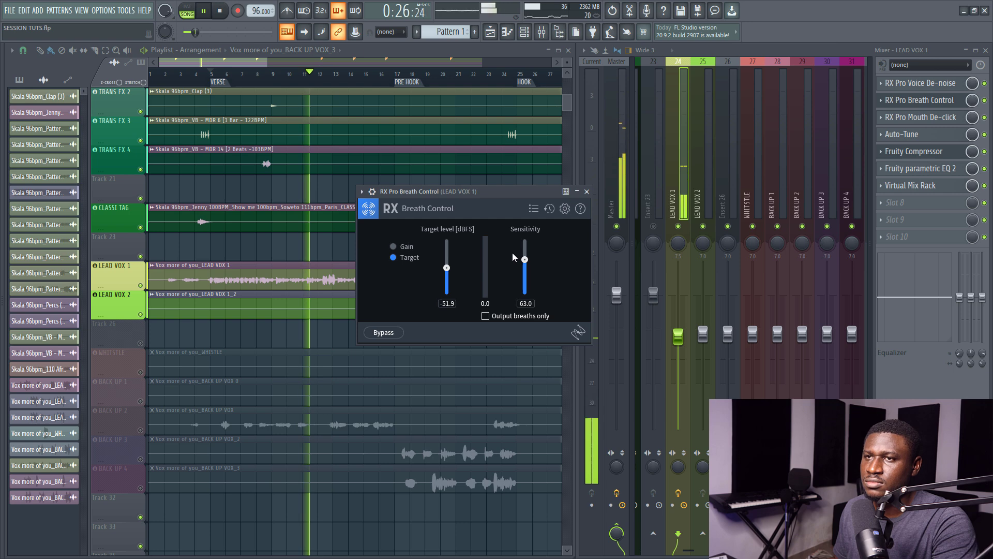
drag(524, 262, 524, 263)
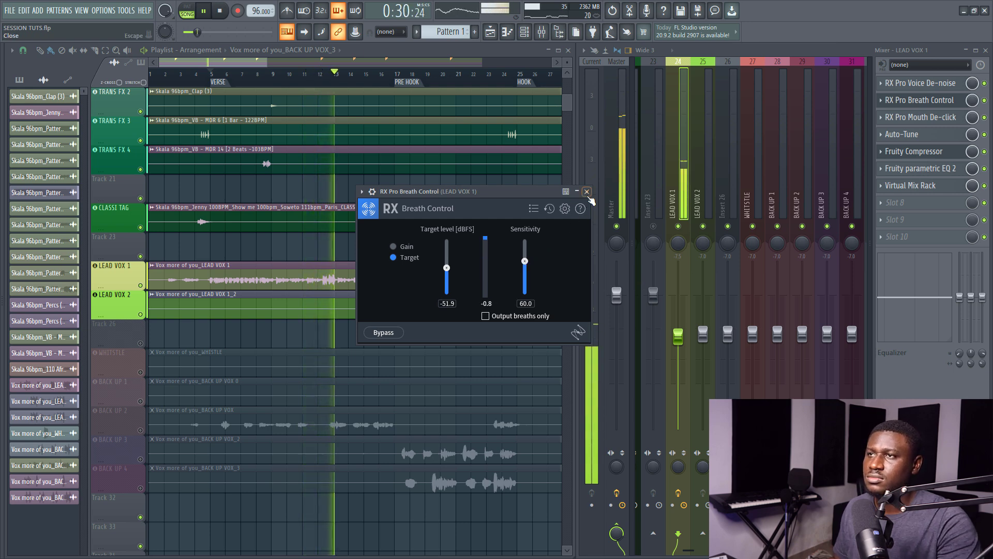
click(587, 192)
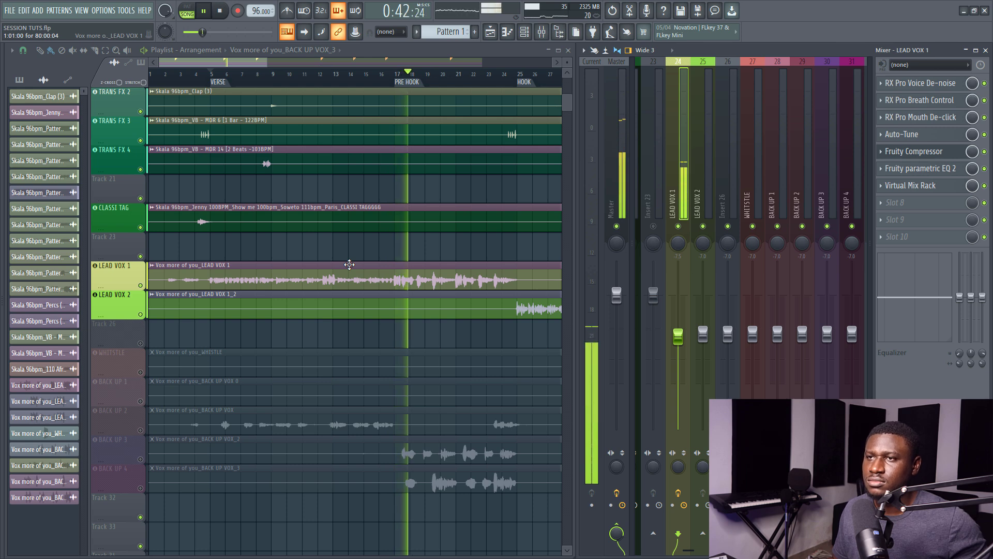
key(space)
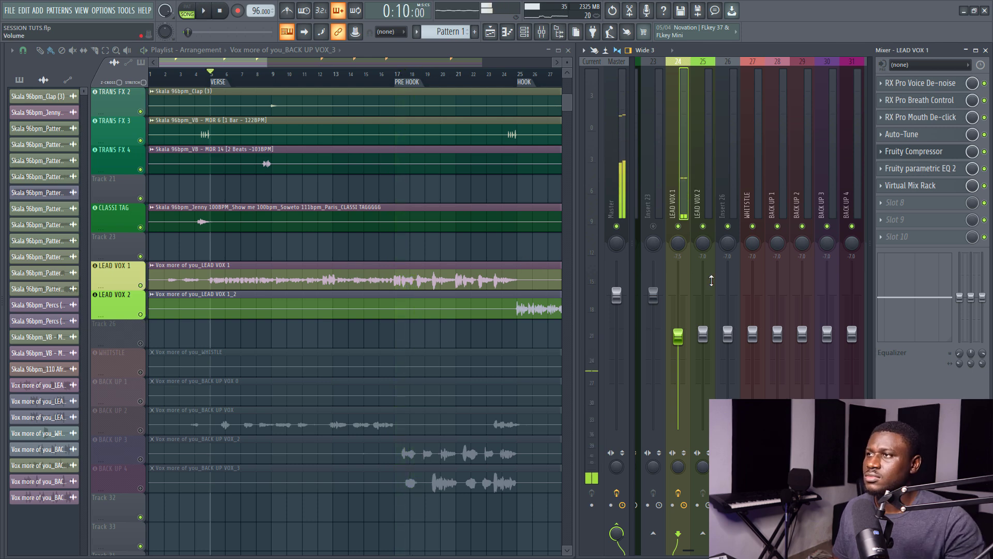
- Add RX Pro De-ess to slot 8 of LEAD VOX 1 and play the verse through it
click(925, 207)
mouse_move(911, 216)
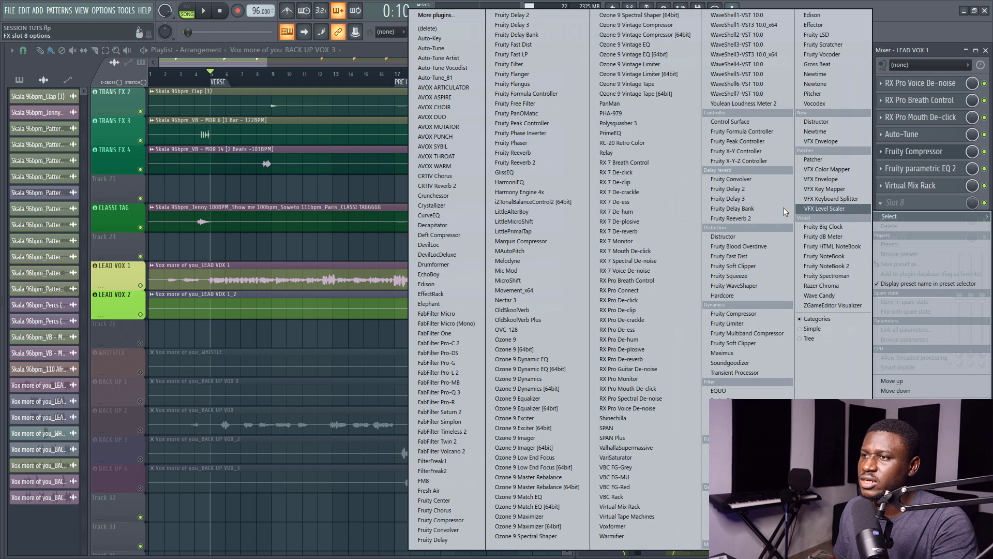
click(619, 329)
key(space)
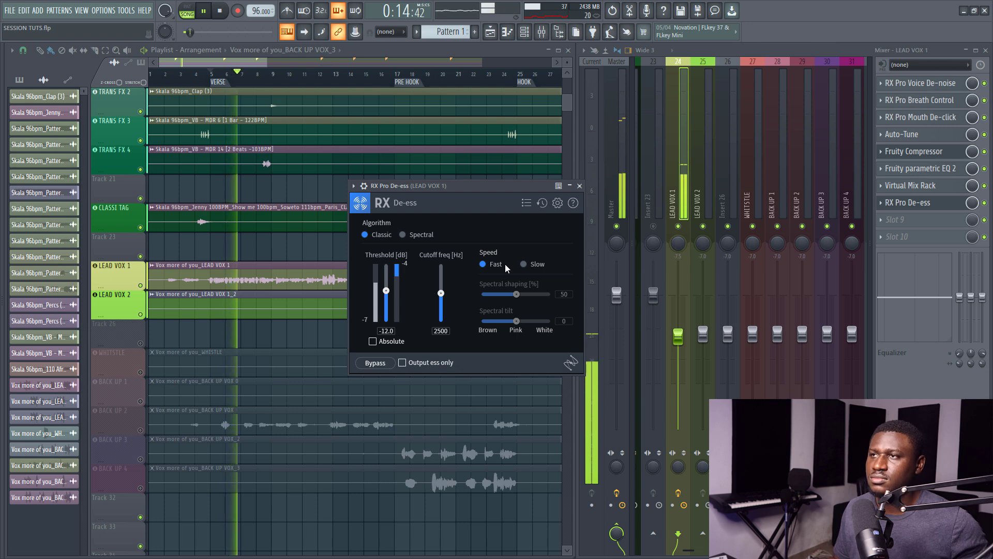
- Fine-tune the FG-N module in Virtual Mix Rack with the low shelf at 79.2 Hz and Bell 1 gain at -1.89 dB, and close the open plugins
click(913, 186)
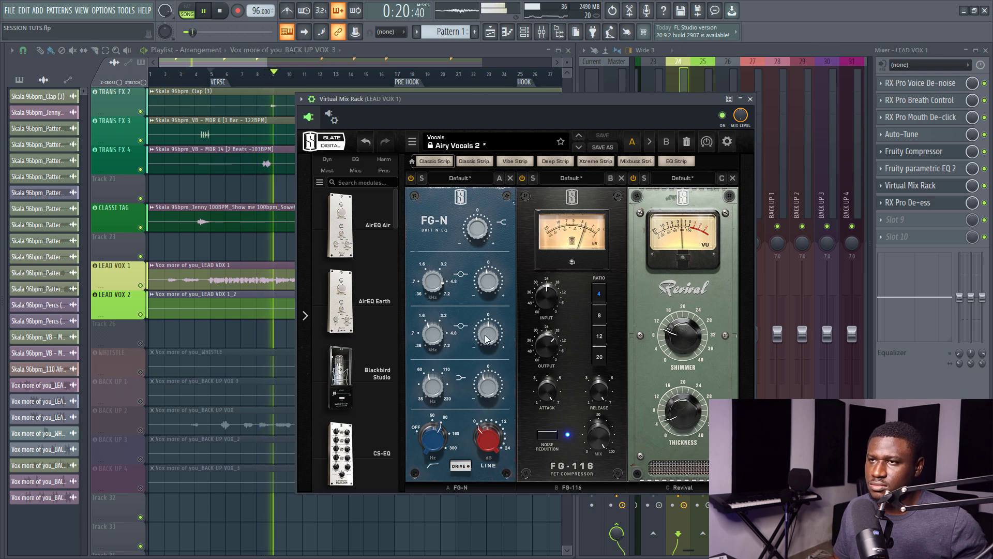
drag(488, 337, 487, 343)
click(488, 389)
click(430, 386)
drag(437, 376, 430, 387)
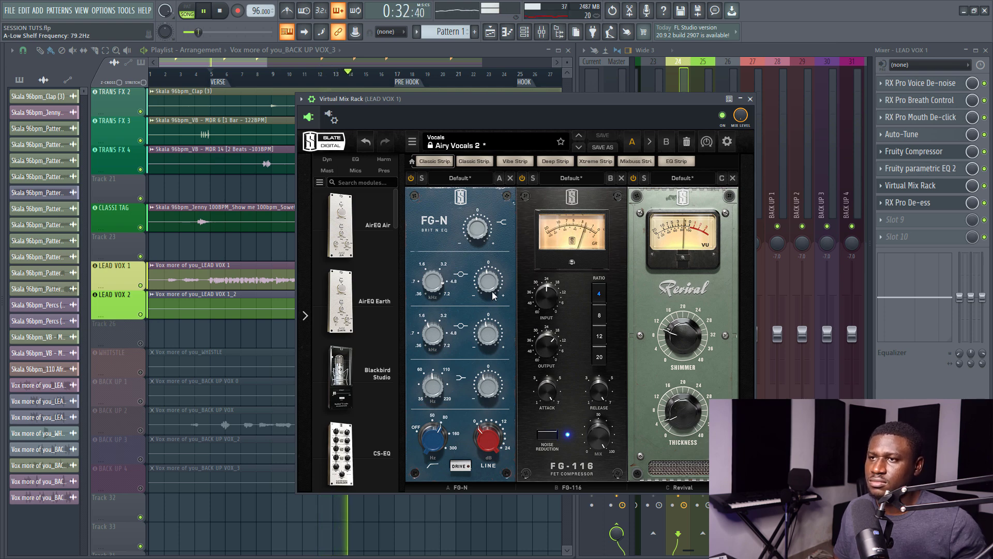
drag(485, 328, 483, 335)
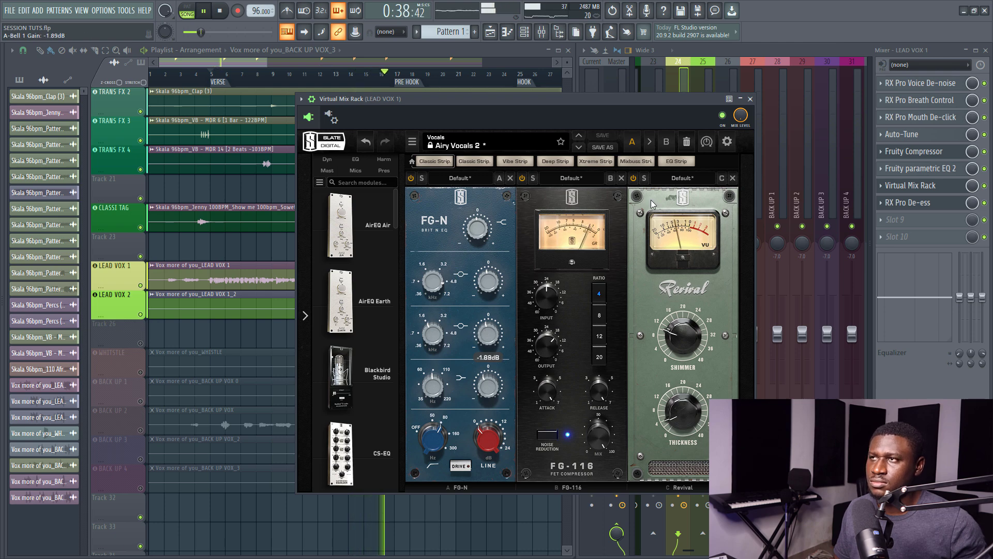
click(750, 100)
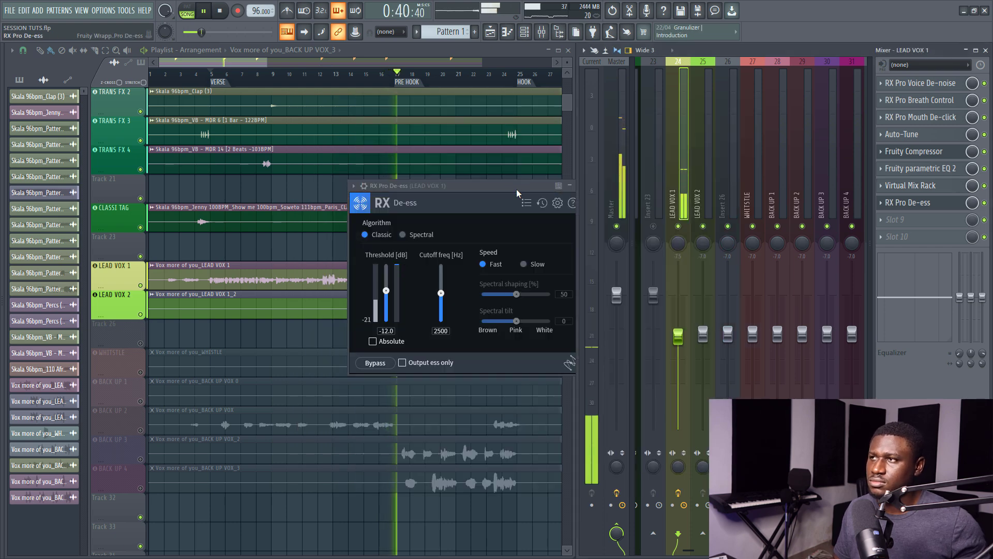
click(570, 185)
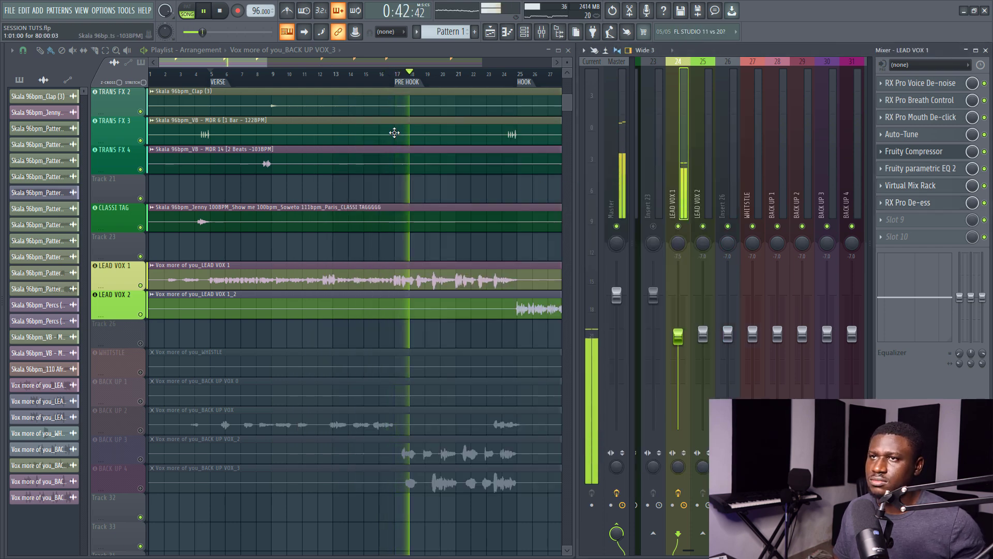
- Set the RX Pro De-ess threshold on LEAD VOX 1 to -6.8 dB while the vocal plays, and close the plugin
scroll(374, 85, down, 3)
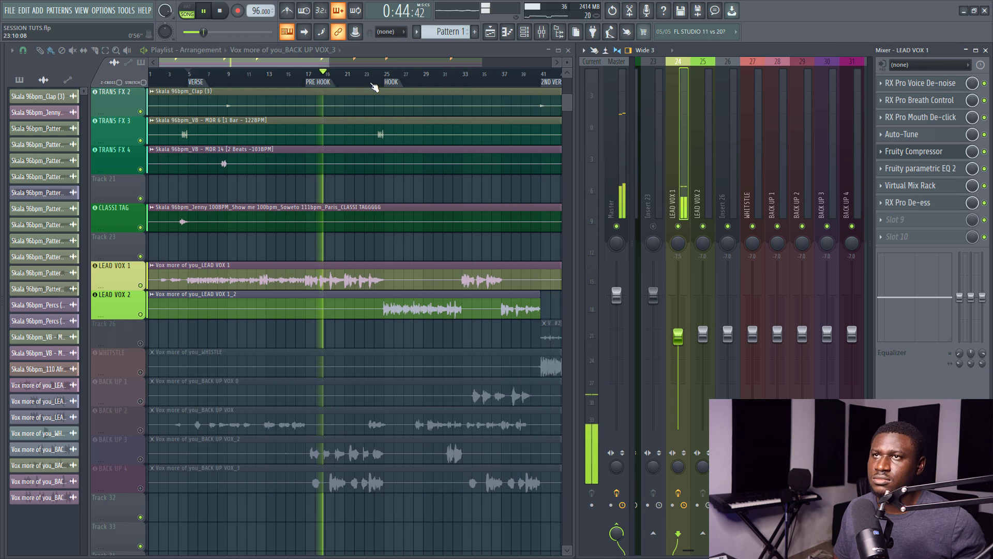
click(905, 204)
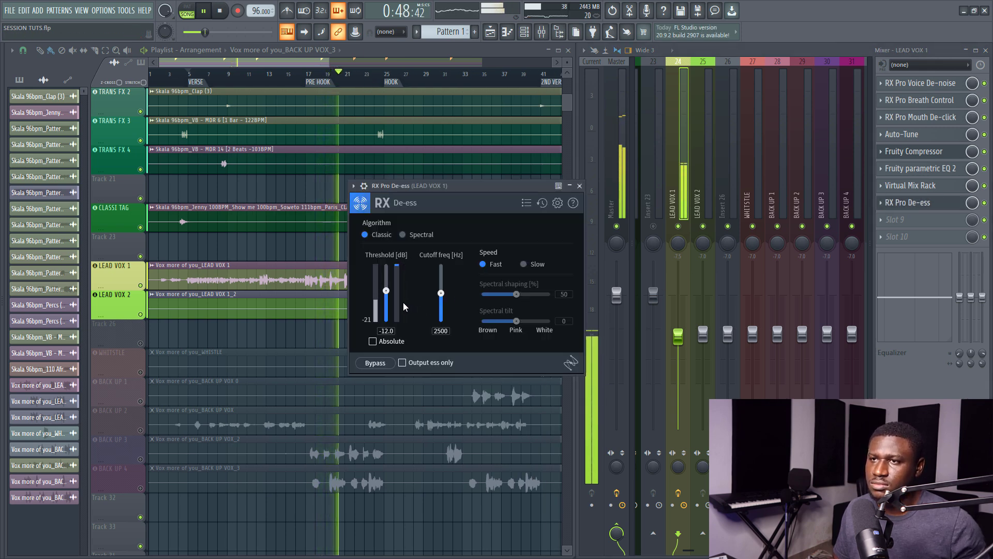
drag(389, 292, 389, 282)
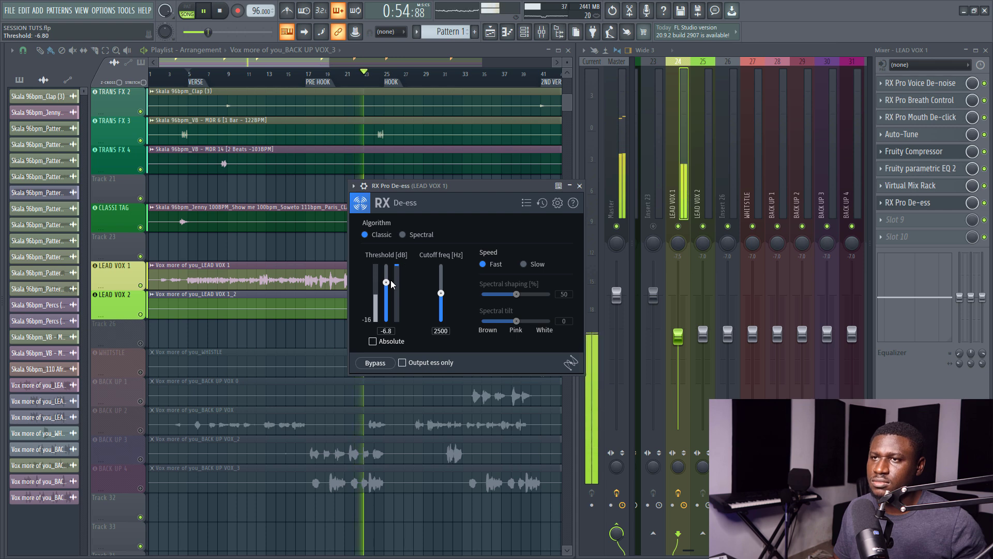
click(580, 185)
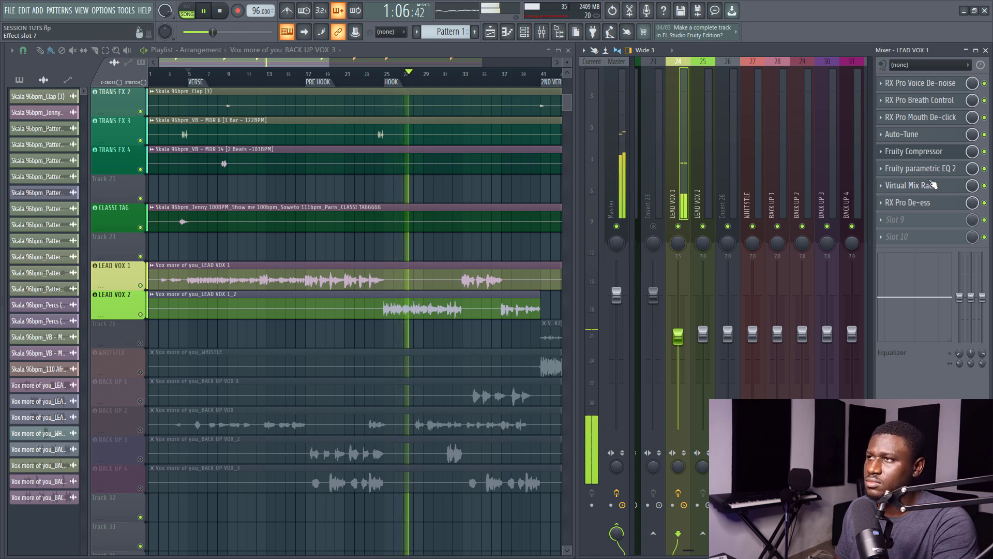
- Set the FG-116 compressor's input in Virtual Mix Rack on LEAD VOX 1 to -17.5 dB and close the plugin
click(916, 187)
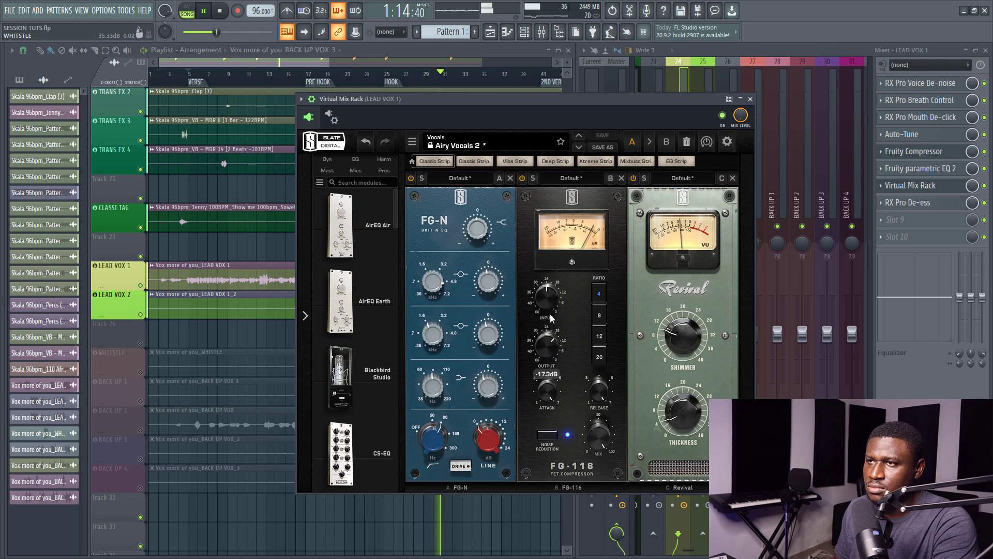
mouse_move(548, 317)
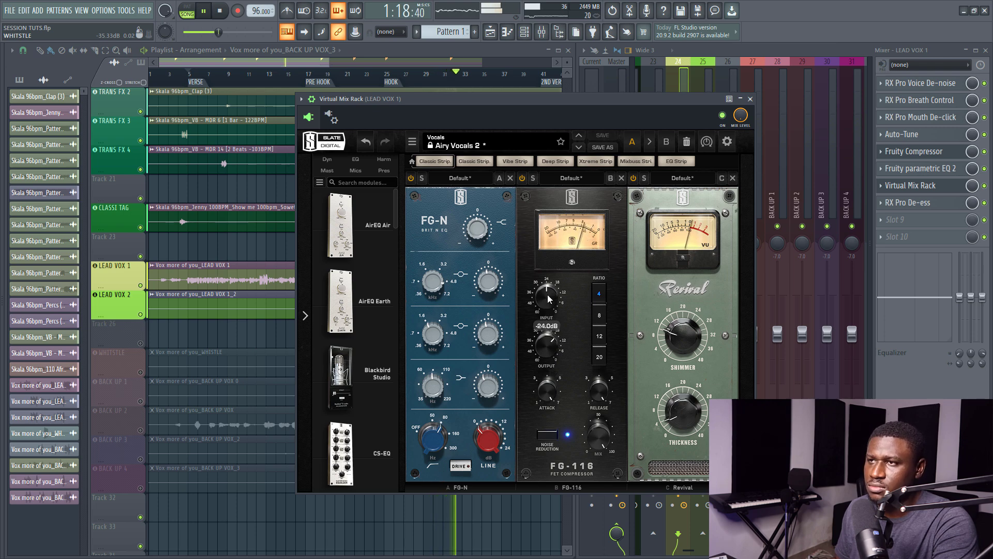
drag(540, 299, 547, 293)
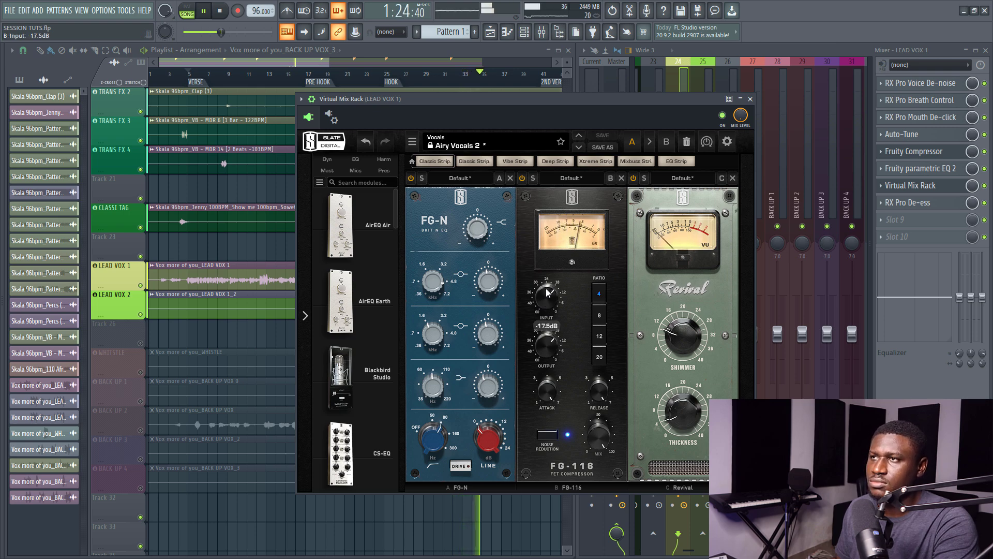
click(751, 97)
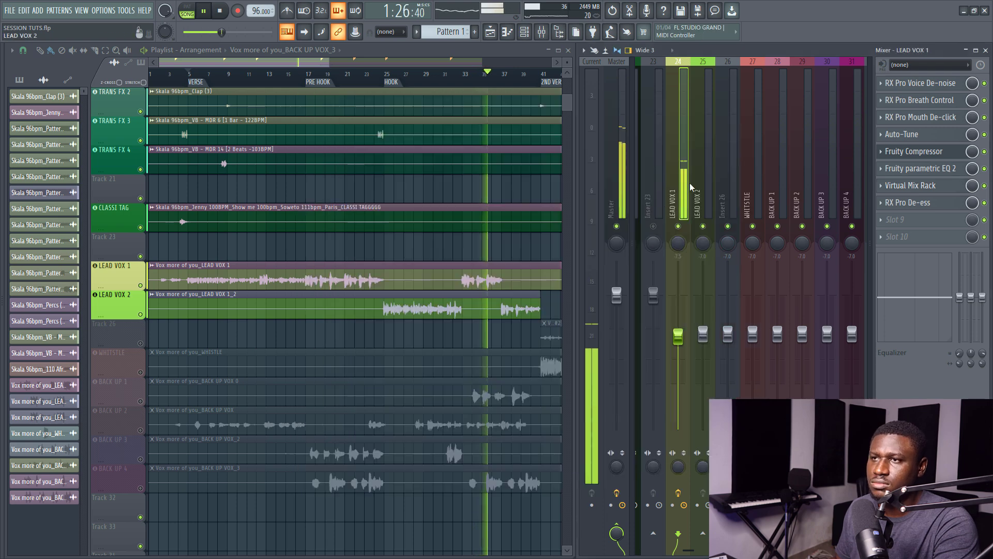
- Lower the LEAD VOX 1 mixer fader slightly to balance the vocal against the beat
drag(678, 336, 678, 344)
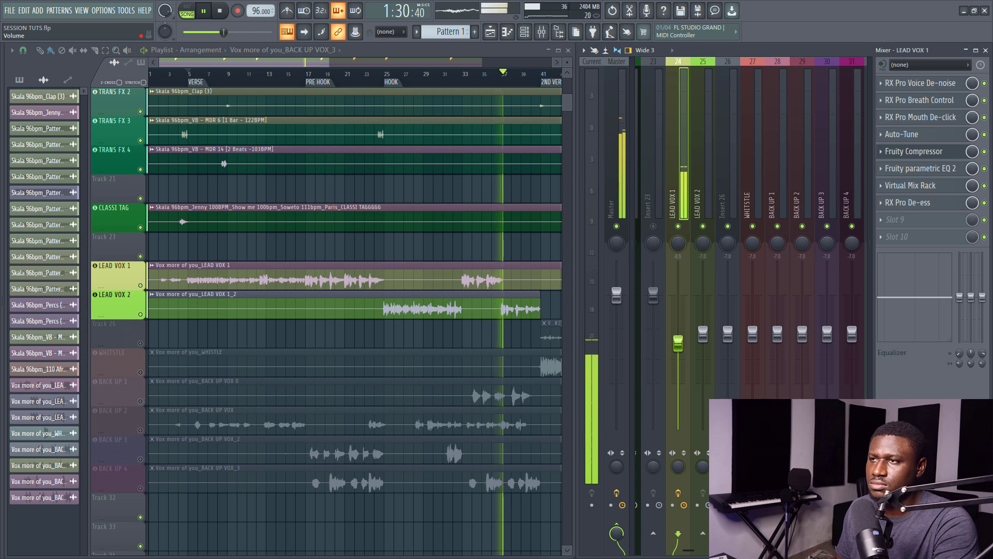
scroll(549, 281, down, 2)
drag(679, 345, 678, 343)
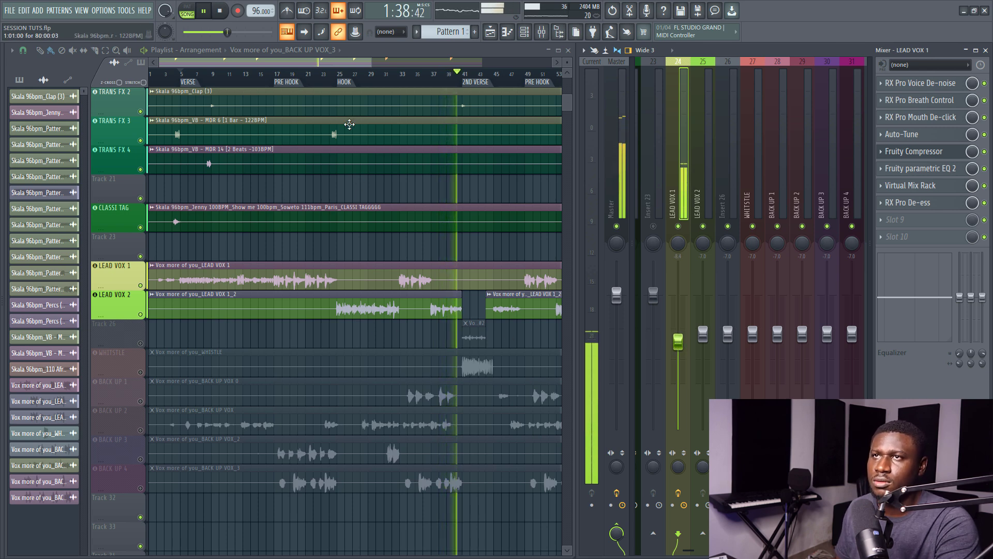
- Listen to the processed lead vocals through the second verse, pre hook and second hook, and stop playback
scroll(391, 76, down, 1)
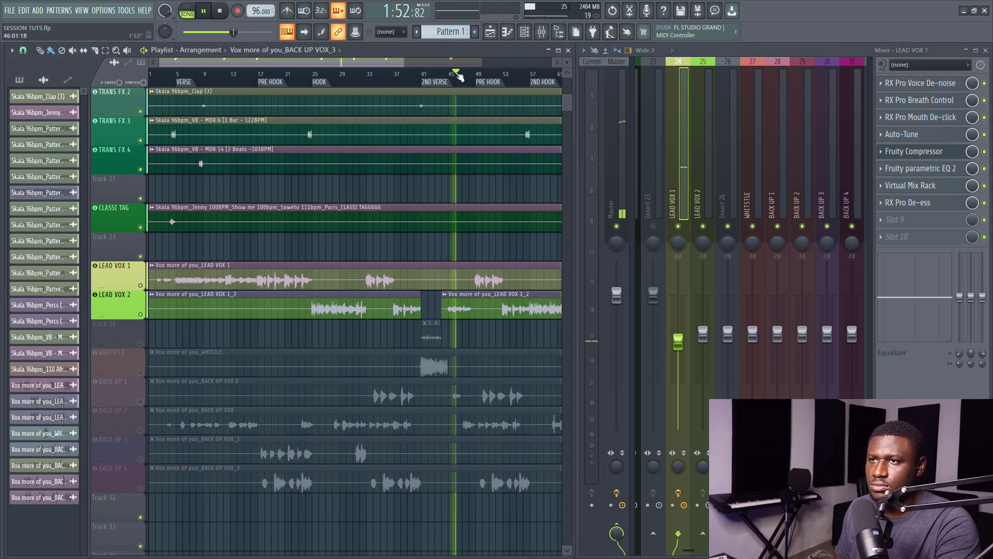
scroll(460, 77, down, 1)
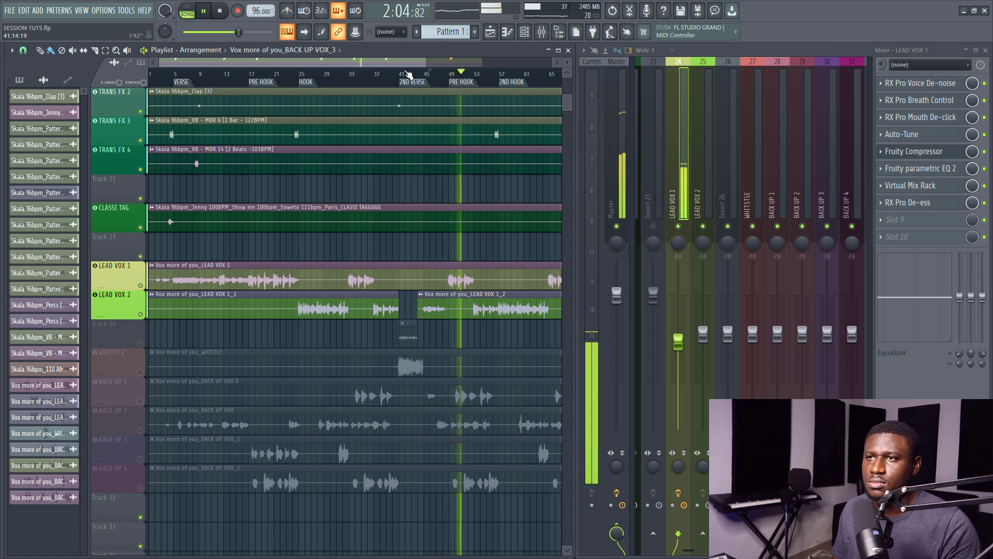
scroll(409, 74, down, 1)
scroll(408, 74, down, 1)
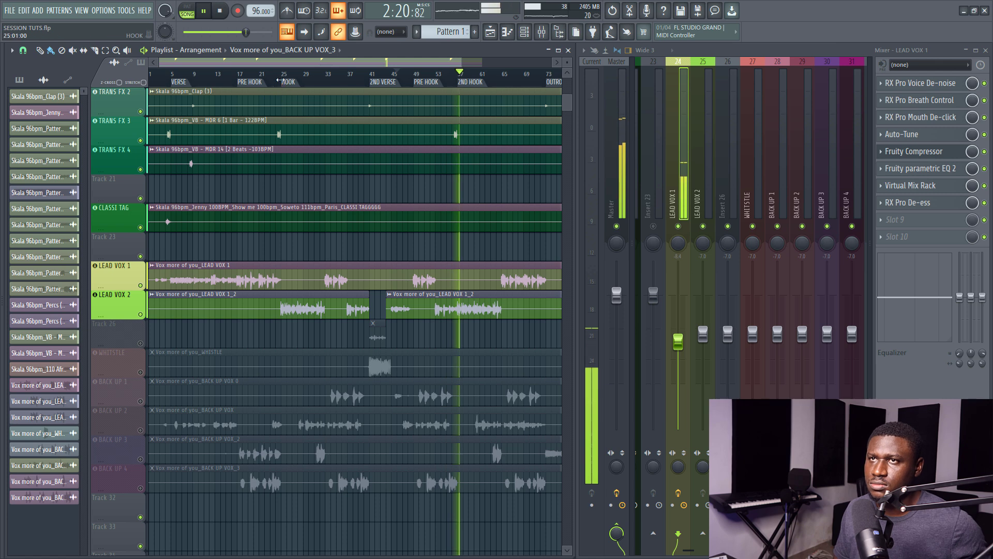
scroll(271, 78, up, 4)
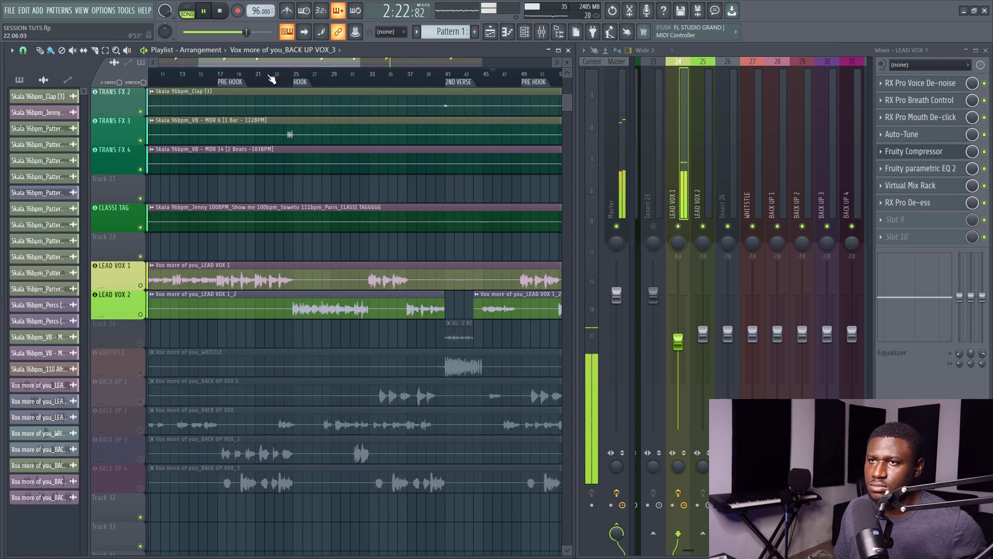
scroll(273, 76, down, 2)
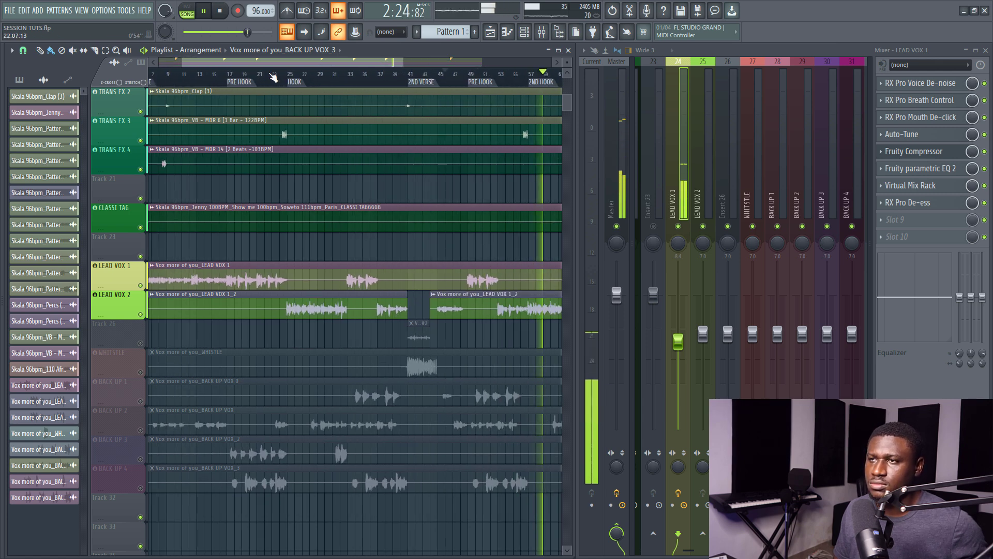
scroll(272, 77, down, 3)
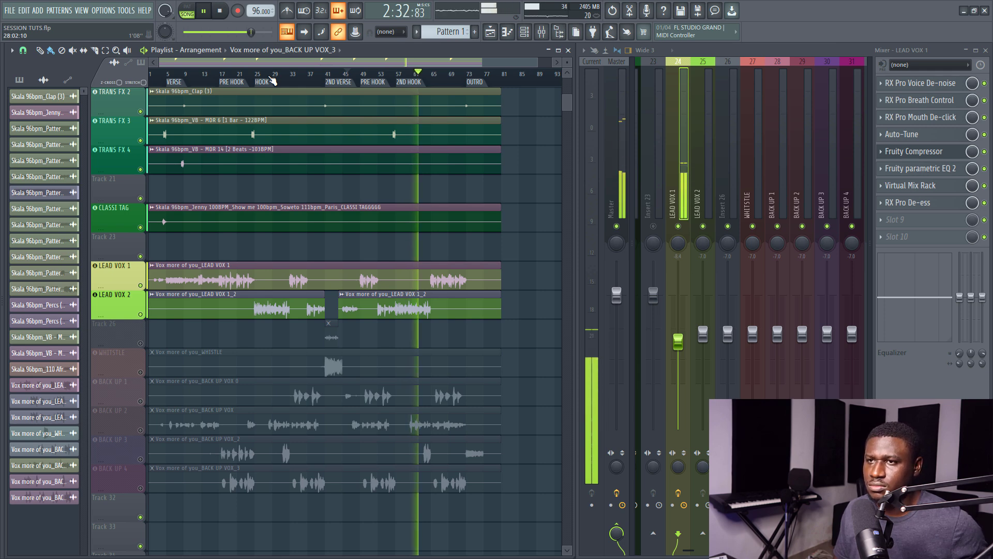
key(space)
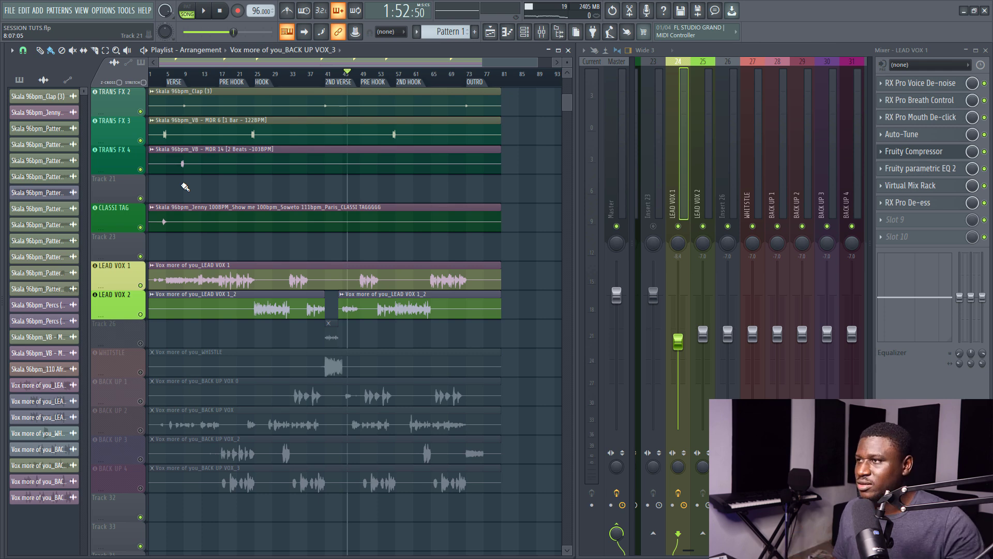
- Add Fruity Reeverb 2 to slot 9 of LEAD VOX 1 and play the verse through it
click(904, 220)
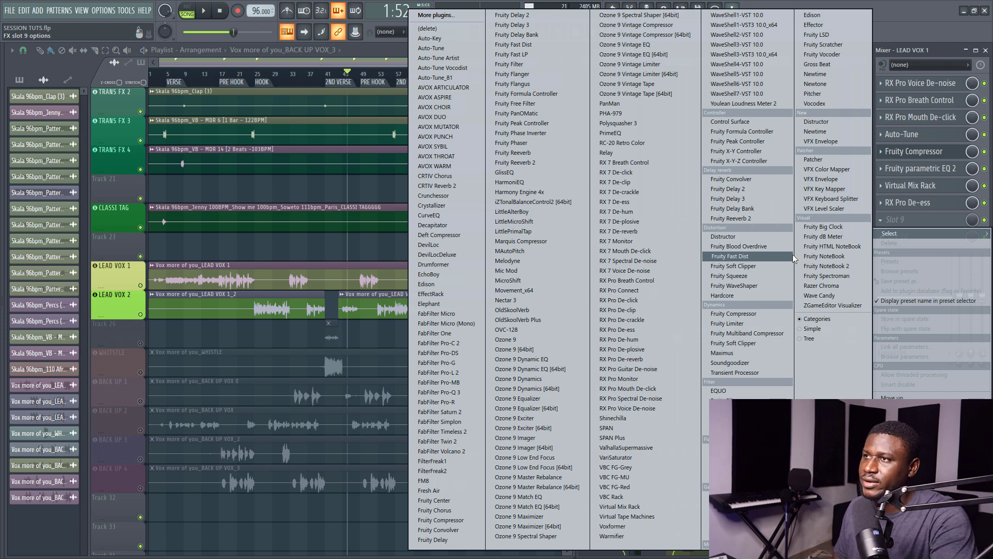
click(748, 218)
drag(177, 124, 478, 226)
click(176, 74)
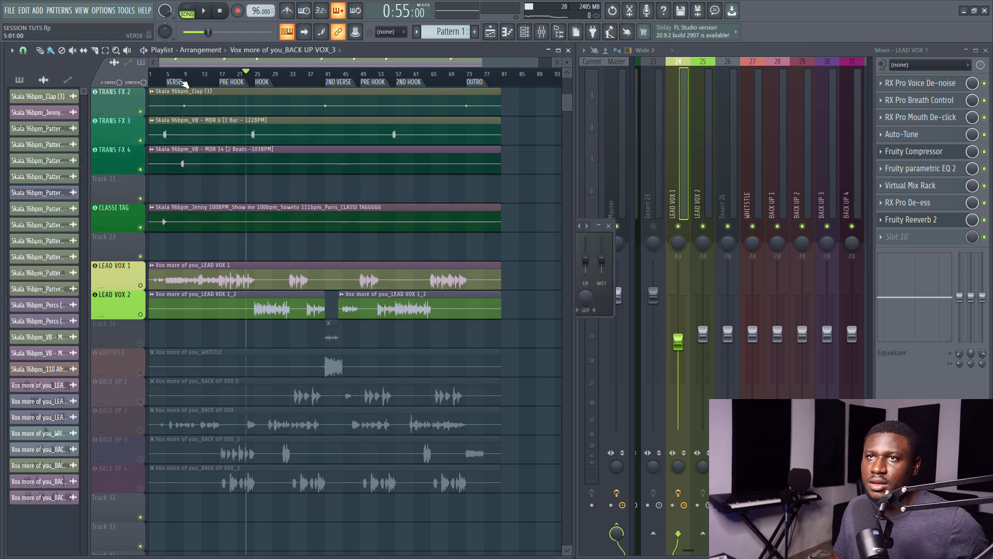
click(910, 221)
key(space)
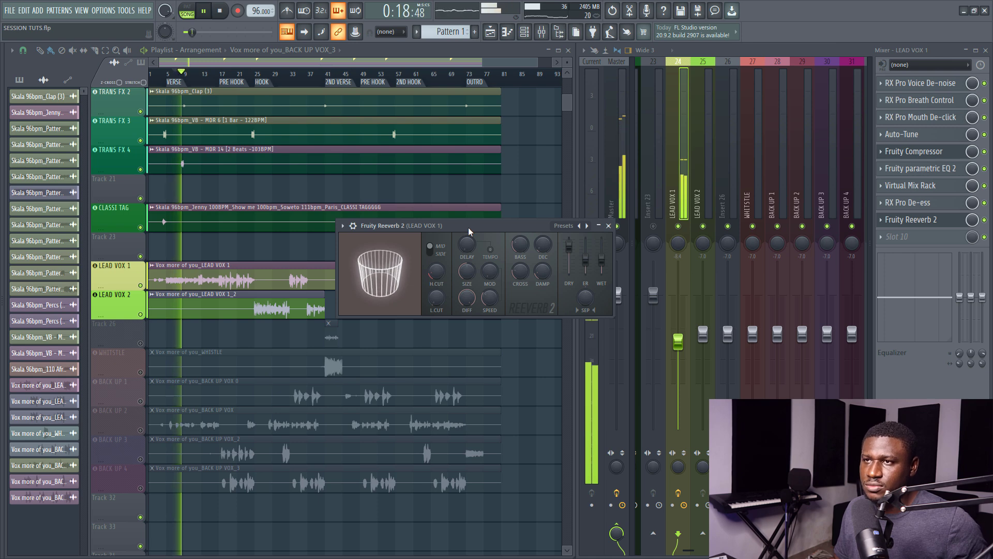
key(space)
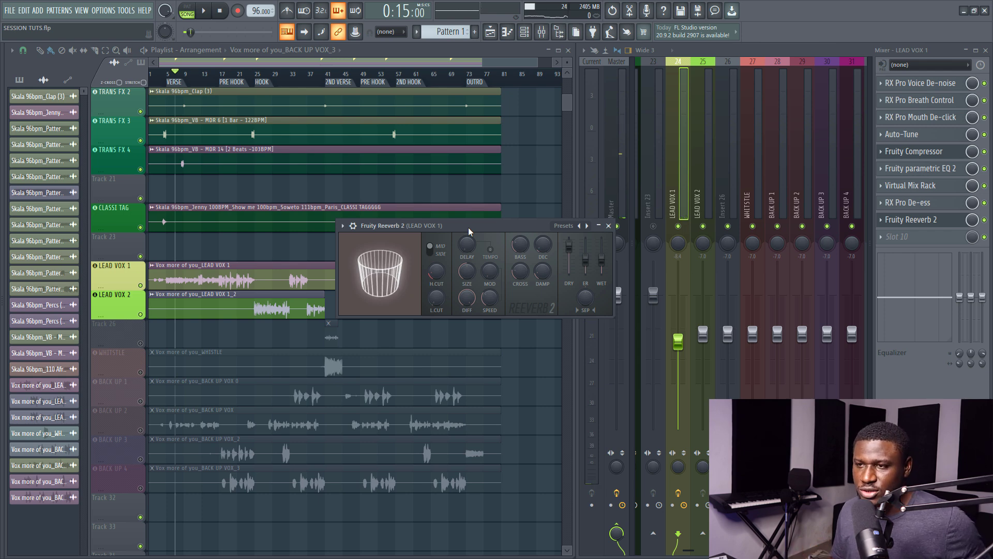
- Switch to the browser's Delay & Reverb Time Calculator, look up the Small Room (1/2 Note) times for 96 BPM, and return to FL Studio
key(alt+Tab)
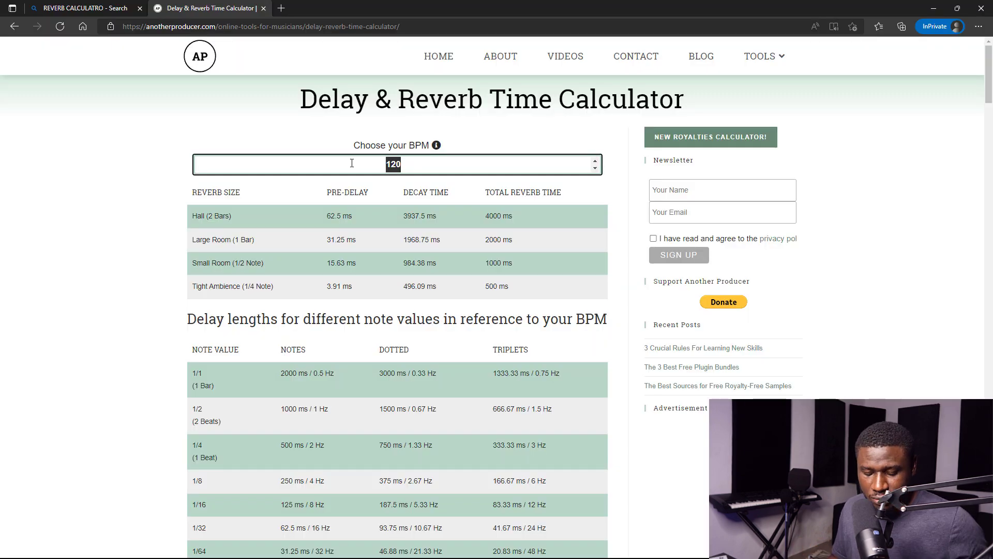
text(96)
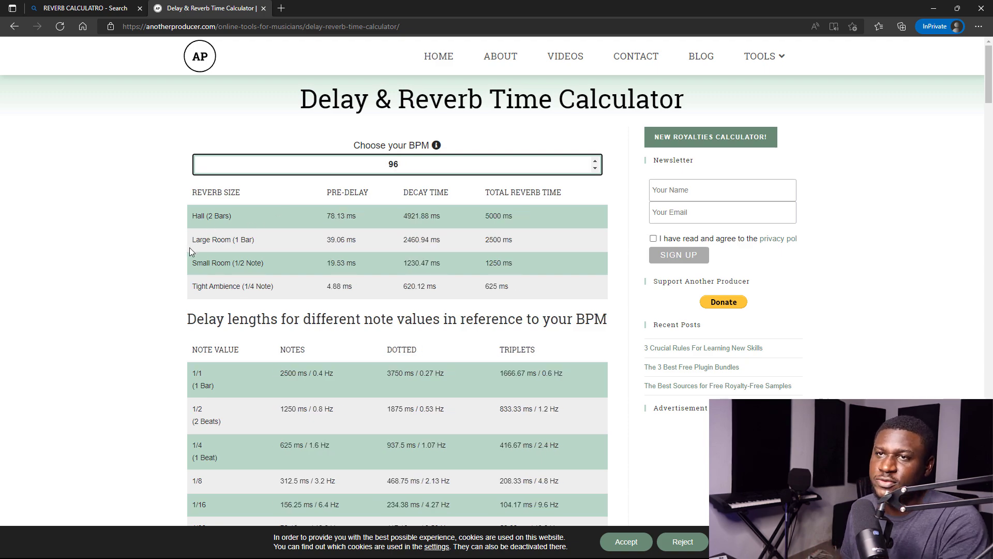
scroll(191, 248, down, 7)
scroll(217, 218, up, 7)
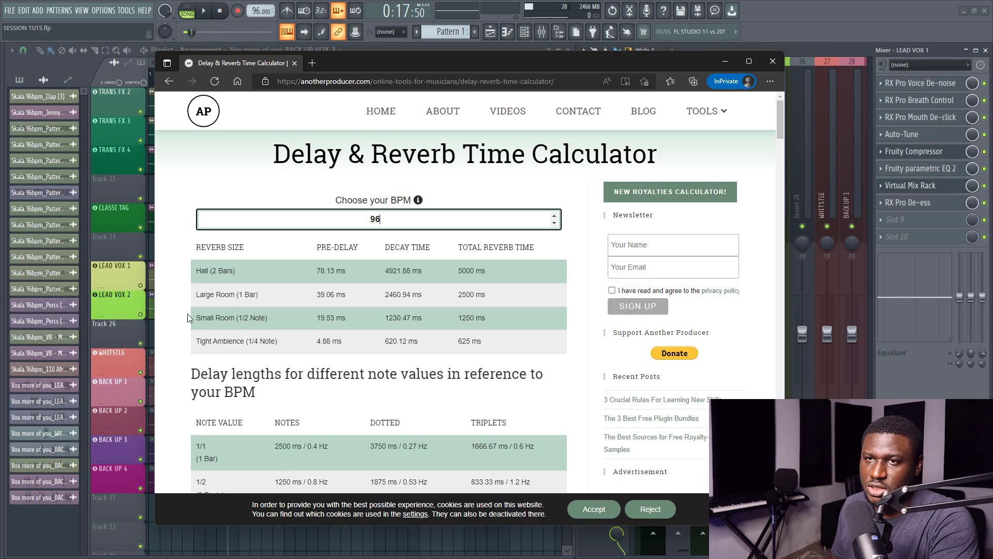
drag(201, 316, 501, 318)
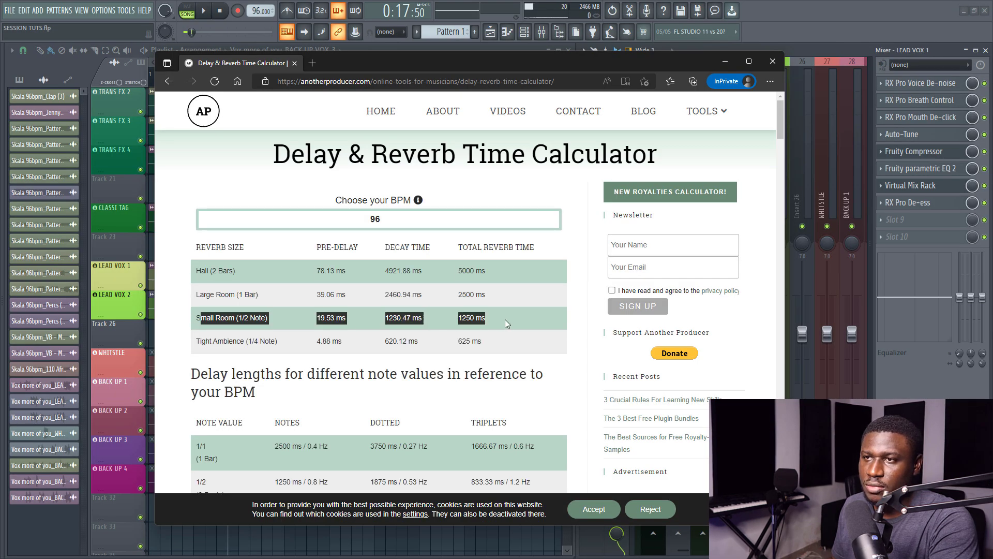
click(376, 328)
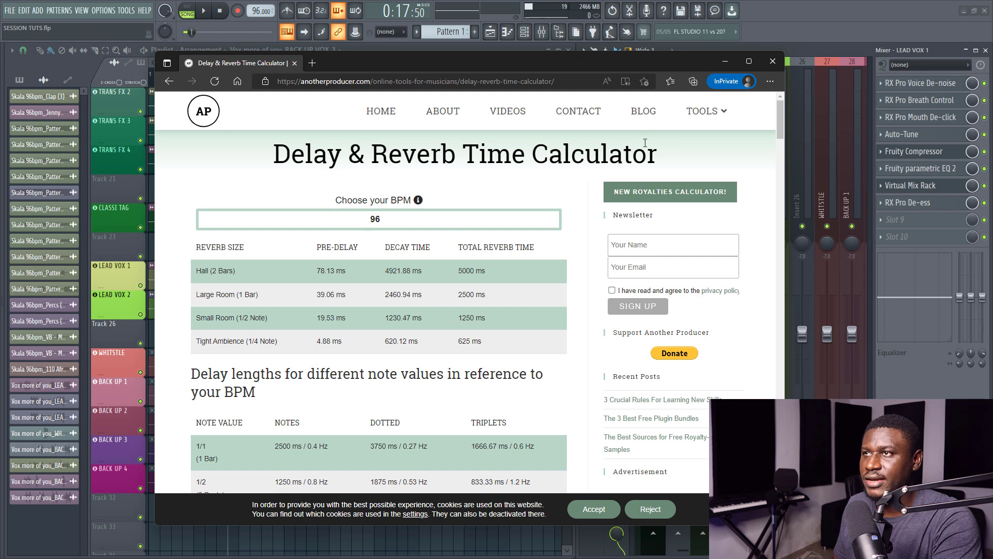
click(725, 61)
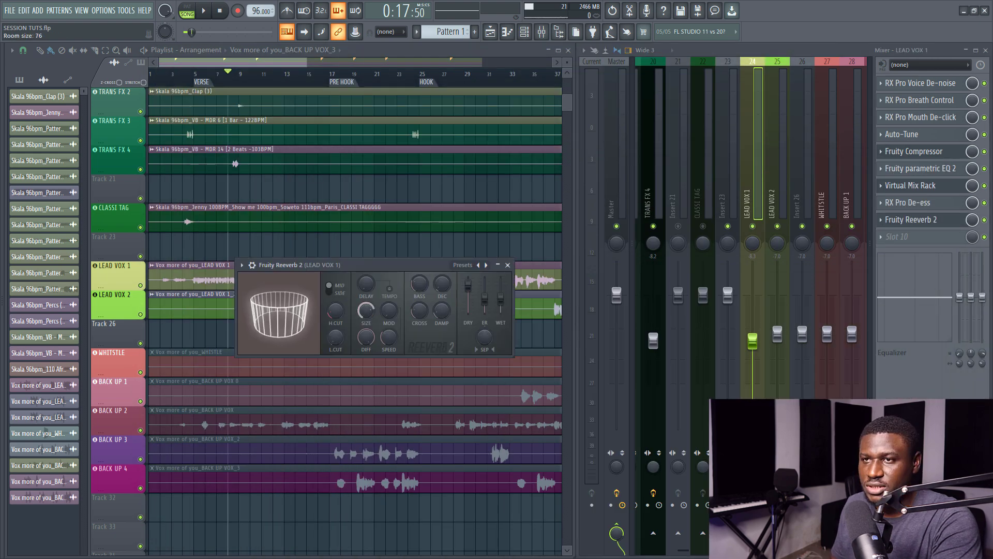
- Adjust the Fruity Reeverb 2 room size and raise its low cut while playing the verse
drag(366, 311, 366, 290)
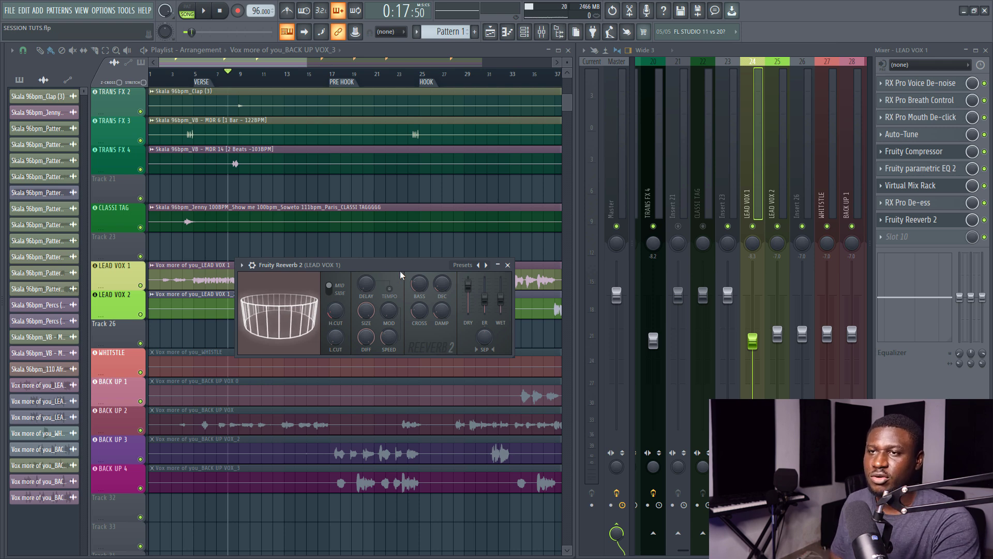
drag(402, 270, 418, 332)
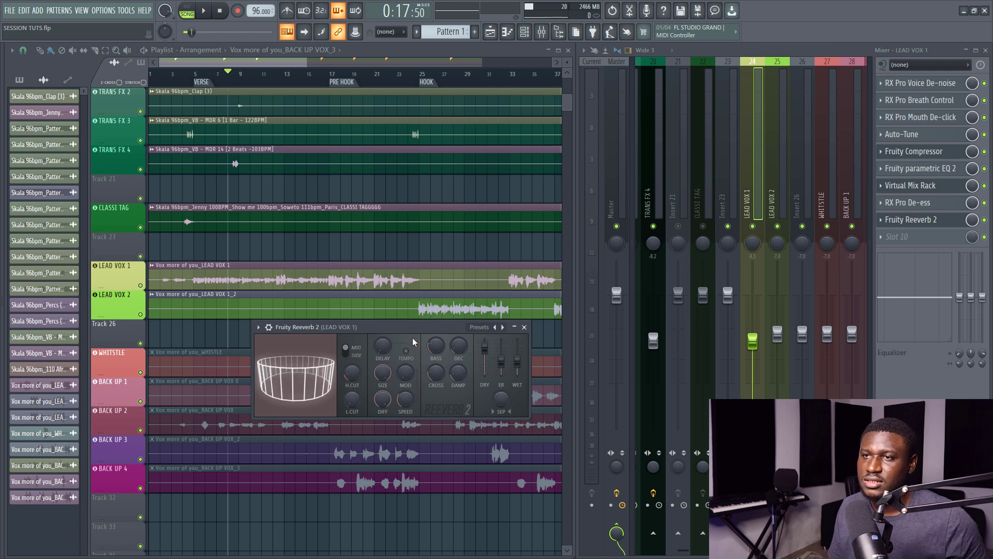
key(space)
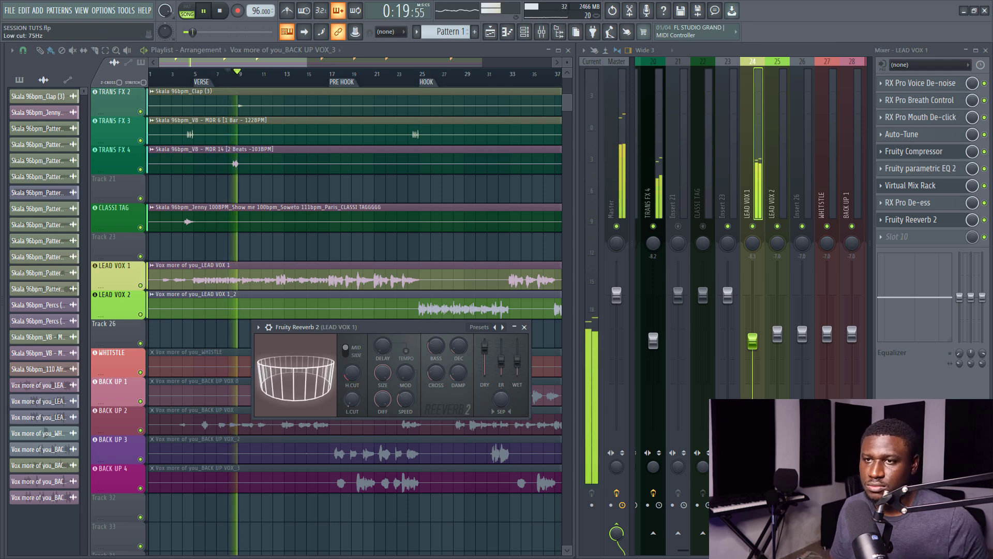
drag(350, 401, 352, 384)
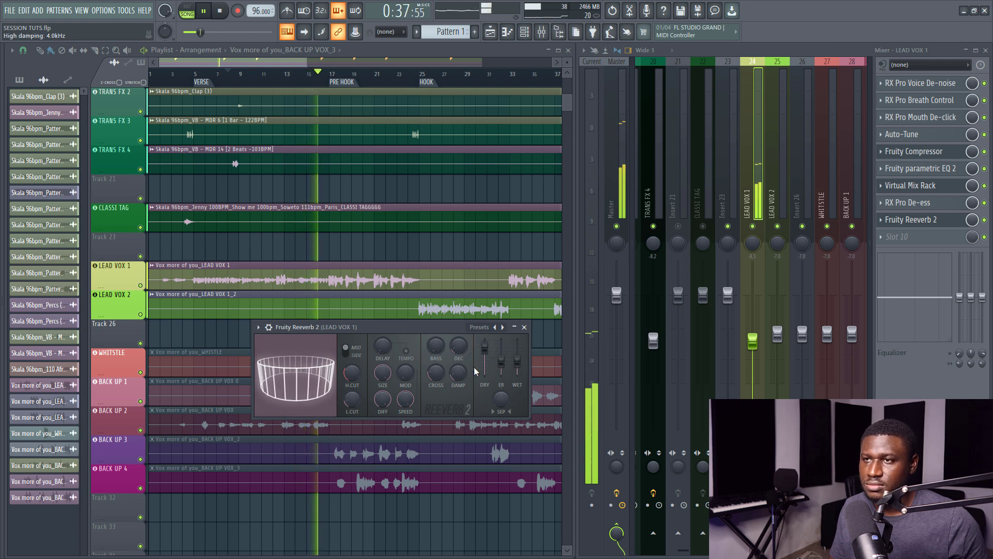
- Replay the verse, lower the reverb's wet level to 17%, and close Fruity Reeverb 2
key(space)
key(space)
drag(517, 359, 517, 368)
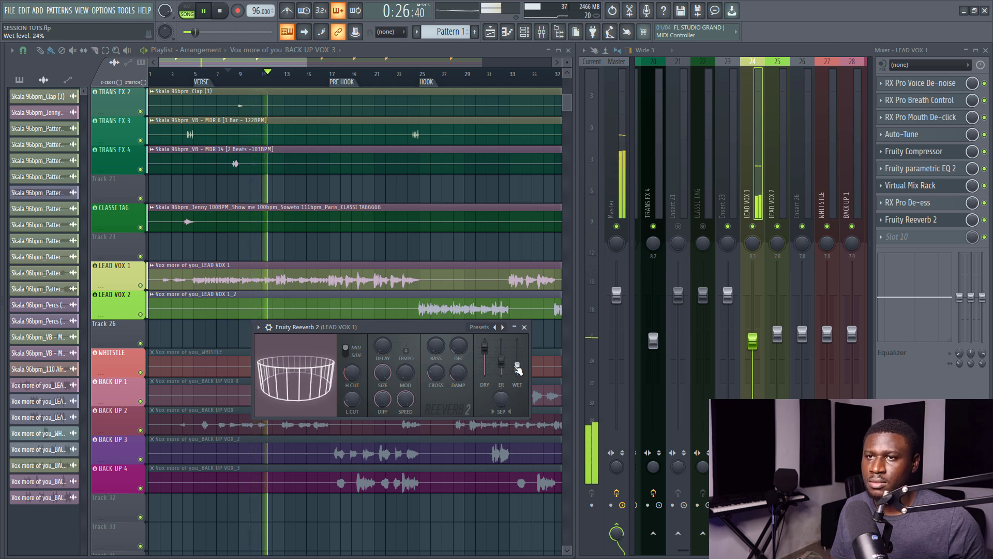
click(259, 327)
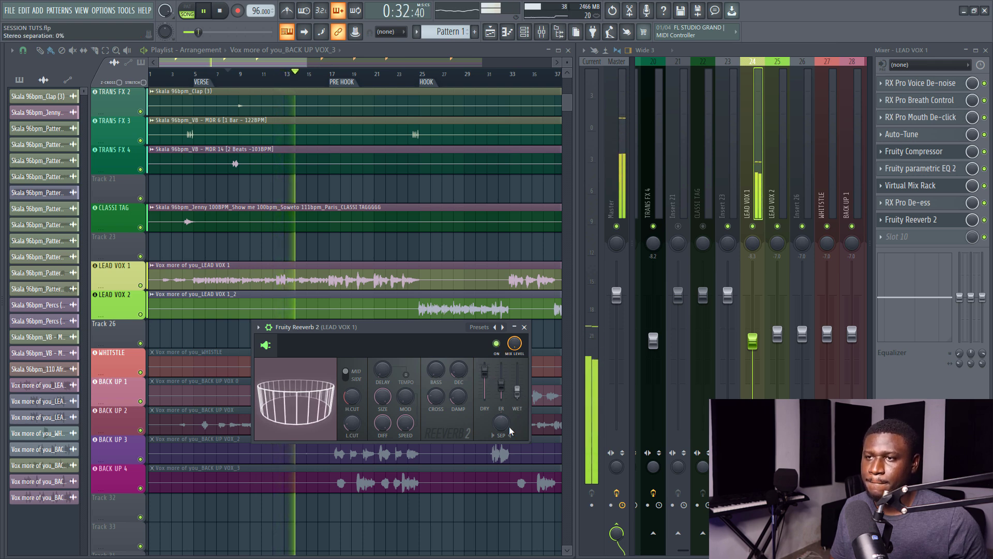
drag(510, 430, 517, 394)
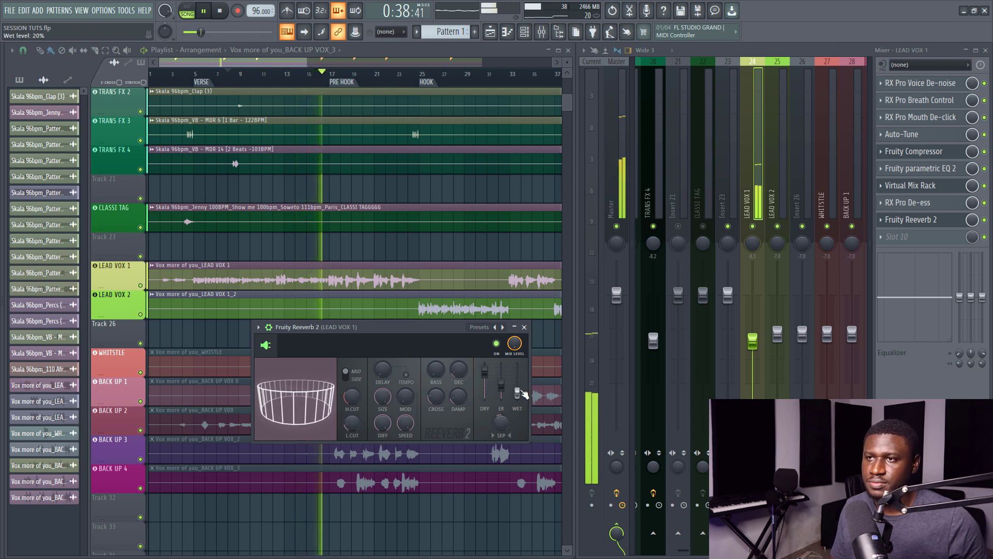
click(524, 327)
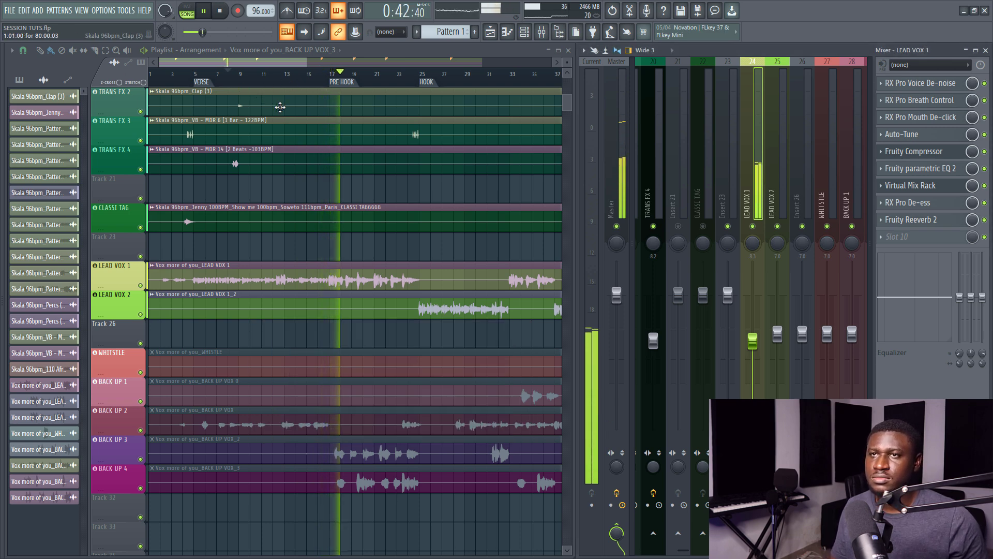
click(915, 220)
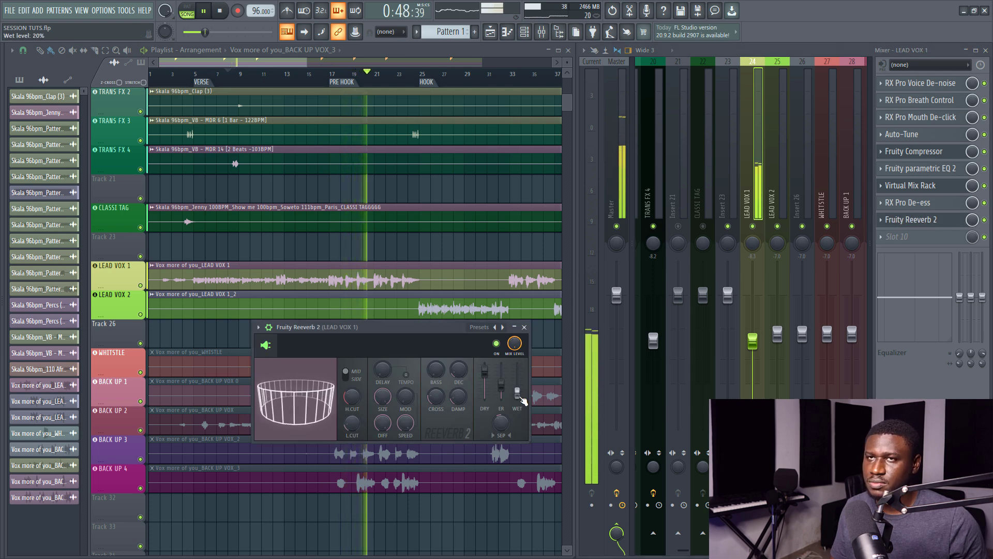
drag(518, 393, 518, 393)
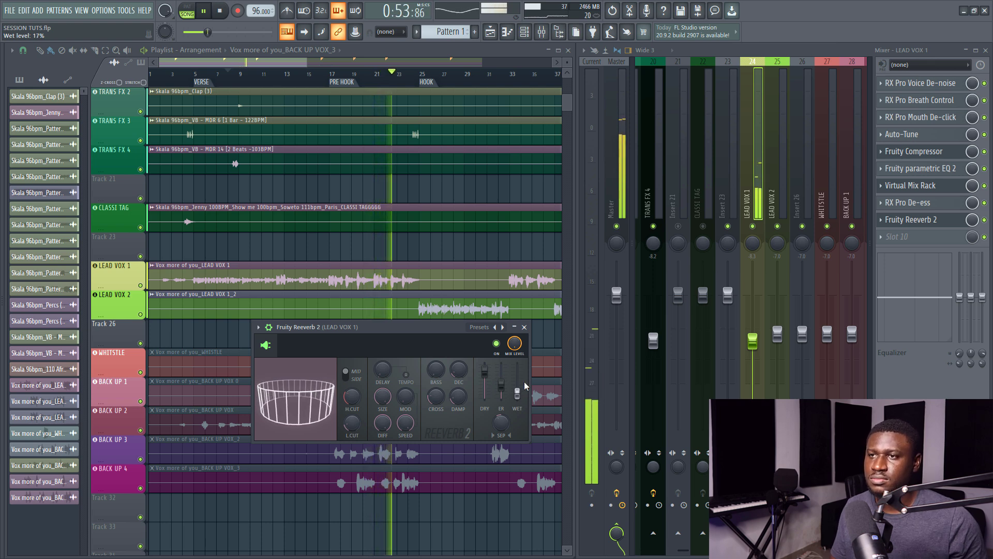
click(525, 327)
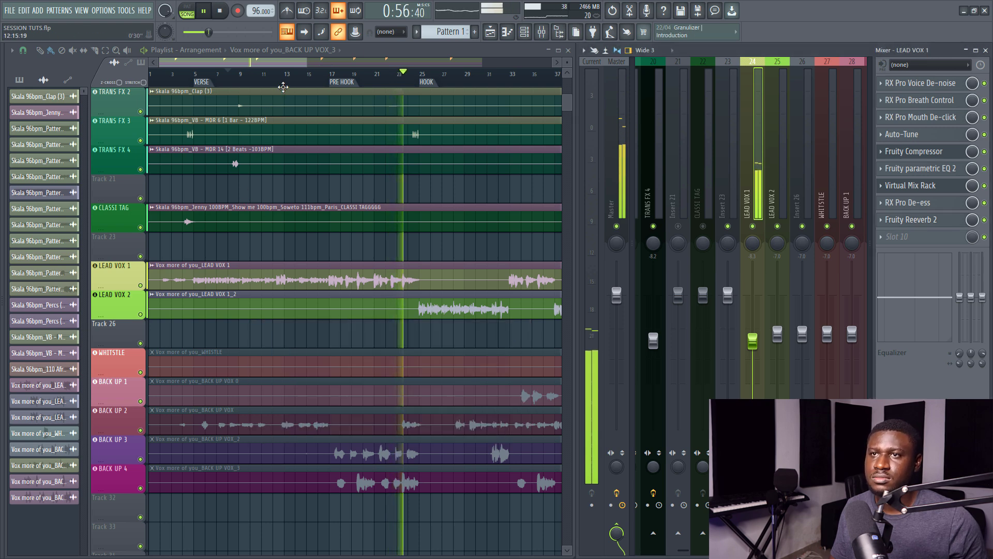
- Restart playback from an earlier point in the verse and lower the LEAD VOX 1 mixer fader in small amounts
key(space)
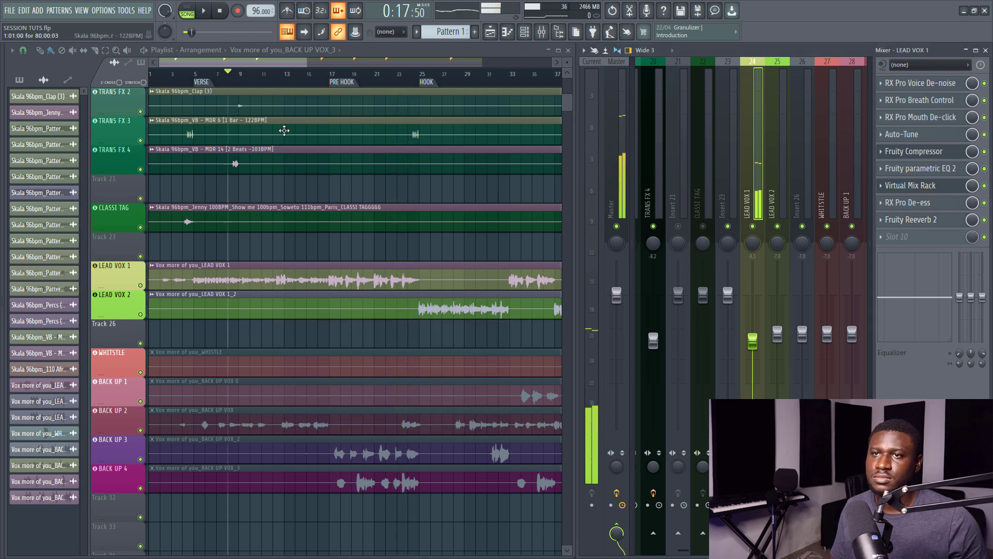
click(217, 74)
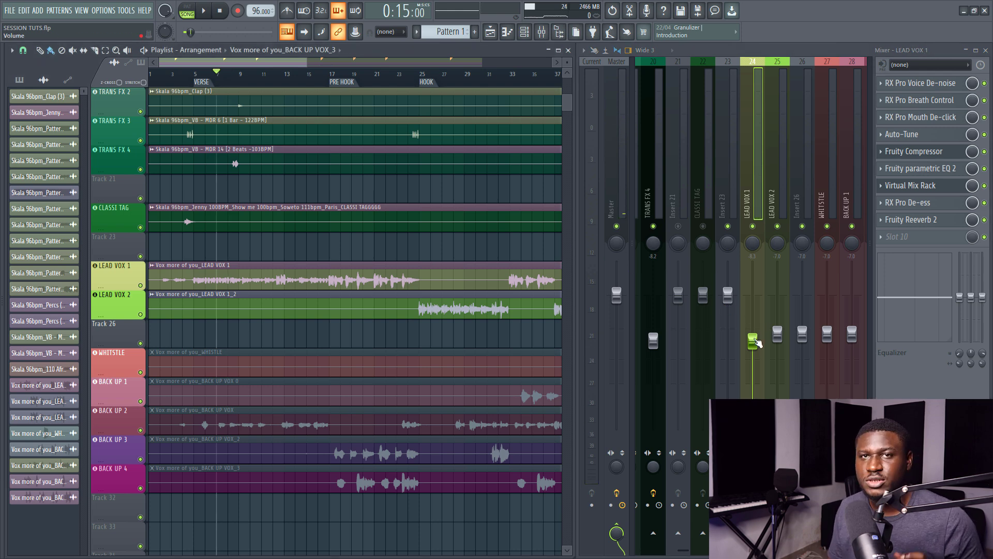
key(space)
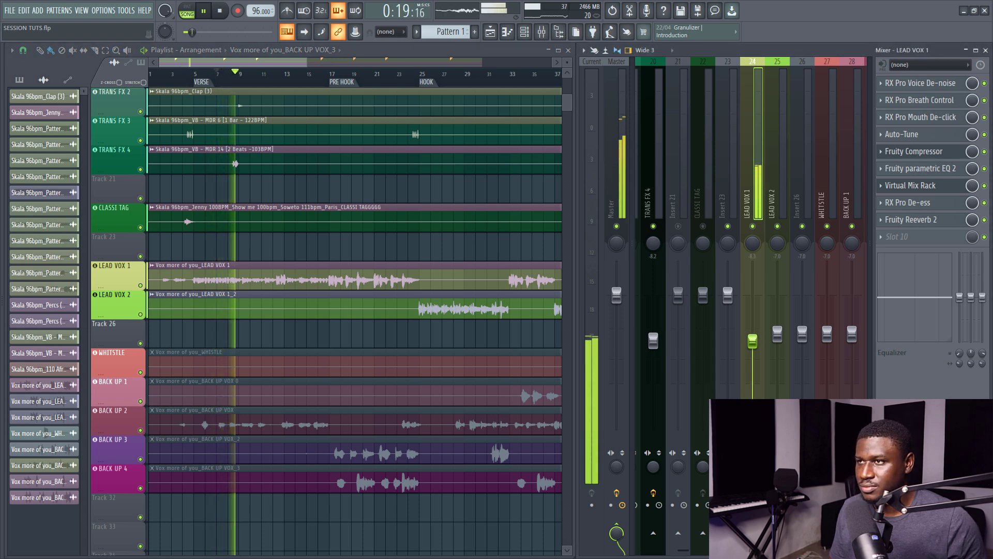
drag(753, 342, 754, 347)
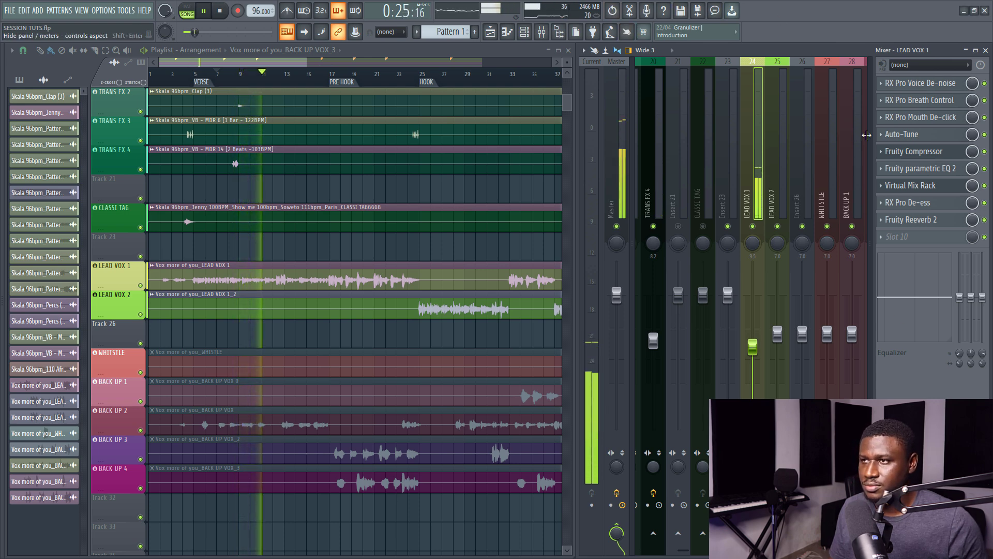
drag(753, 347, 753, 353)
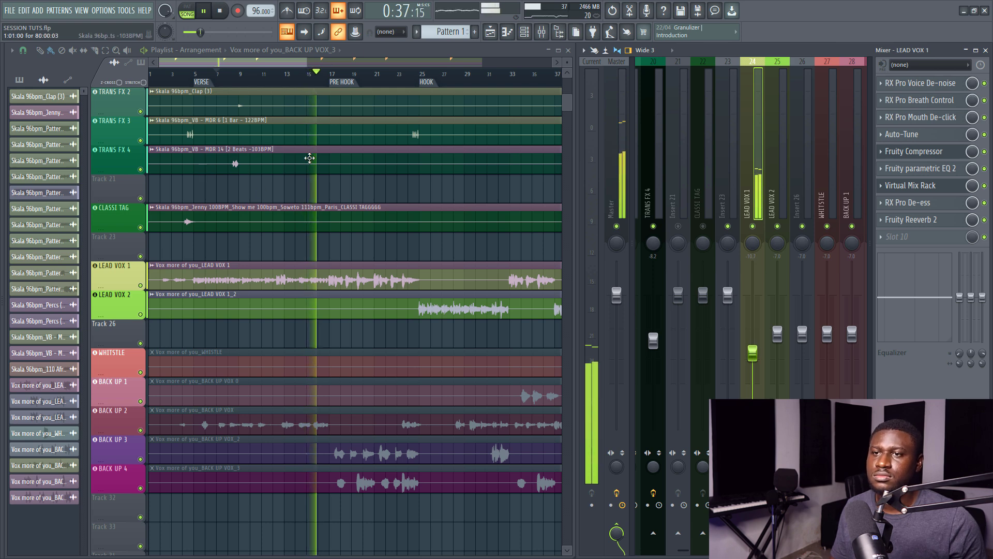
- Play the vocals from around bar 33, raise the LEAD VOX 1 fader slightly, and return the stopped playhead to just before the first pre hook
scroll(310, 158, down, 1)
scroll(310, 158, right, 3)
click(390, 80)
scroll(392, 84, down, 2)
scroll(410, 199, up, 2)
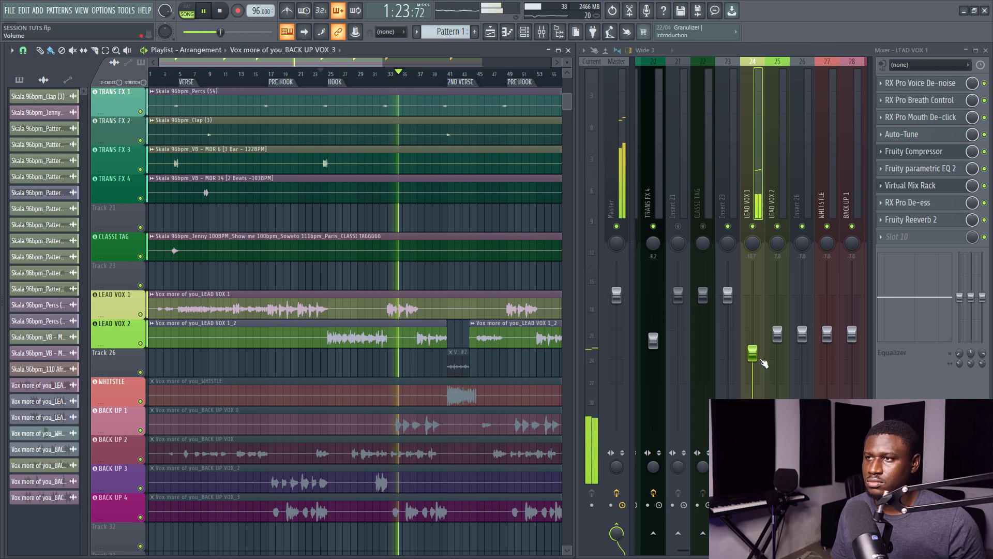
drag(752, 350, 753, 354)
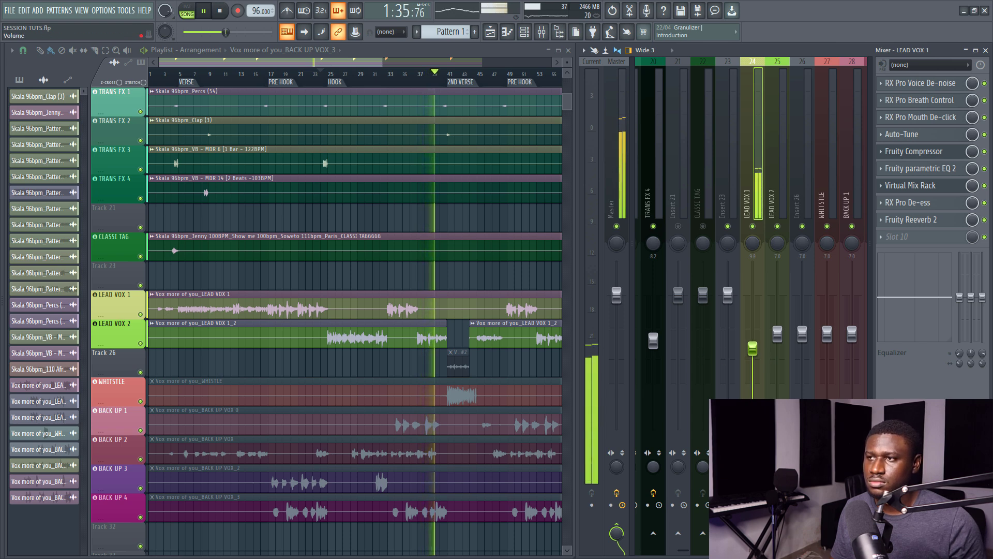
key(space)
click(264, 77)
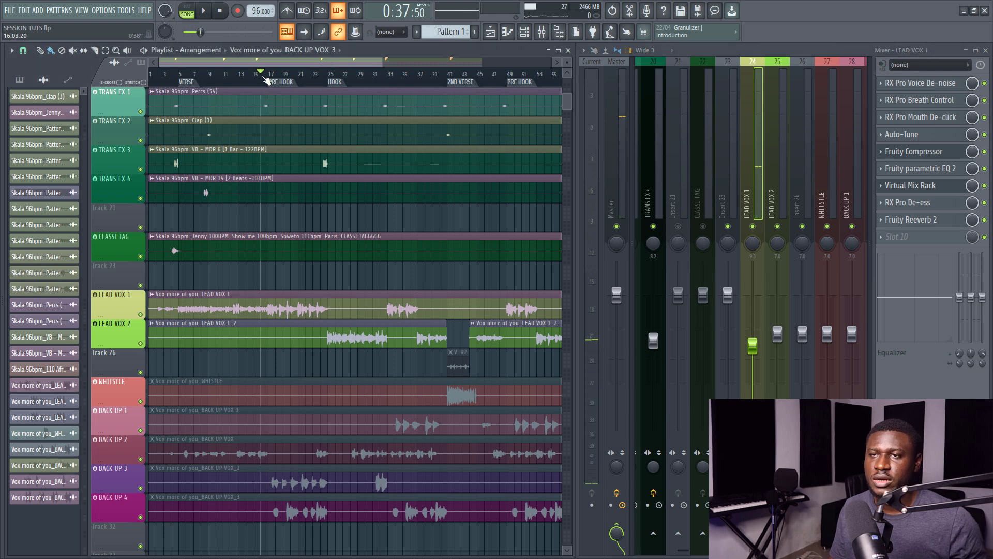